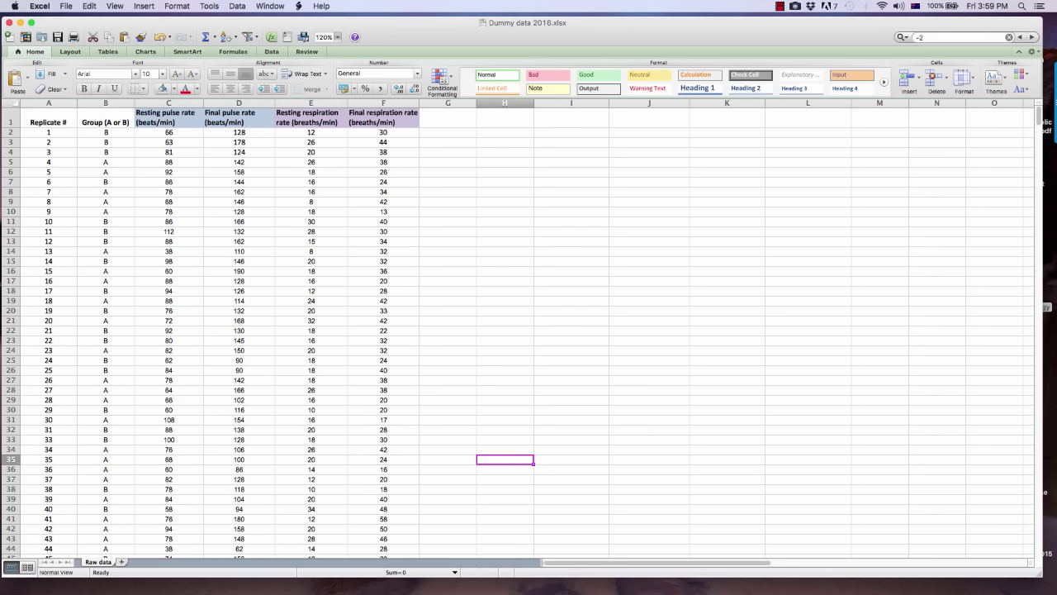
# Step: Sort the data in columns A to F by Group (A or B), treating the first row as headers
pyautogui.click(222, 319)
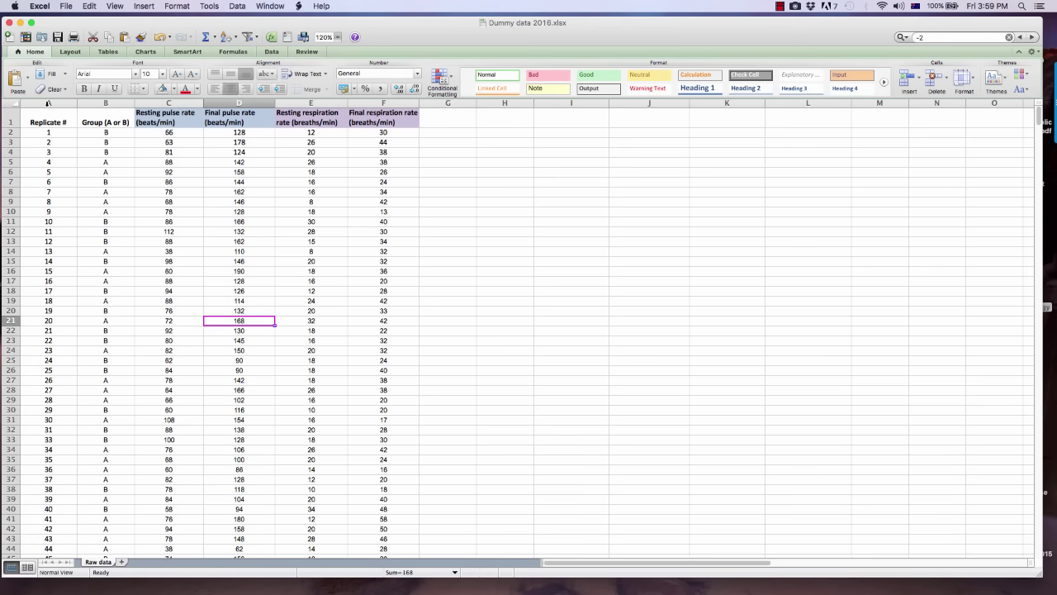
pyautogui.moveTo(48, 102); pyautogui.dragTo(364, 101)
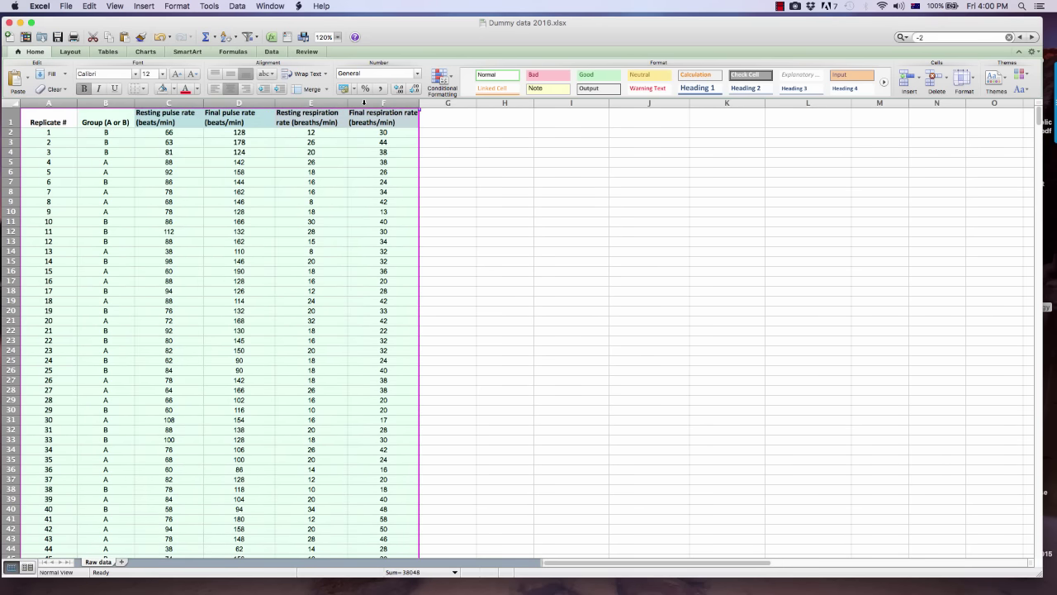
pyautogui.click(238, 7)
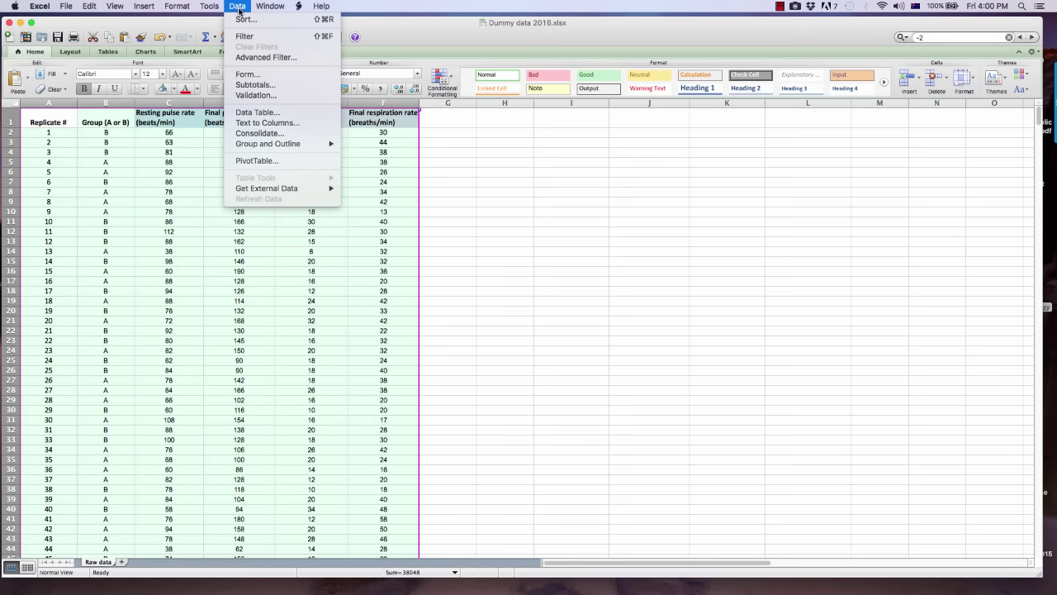
pyautogui.click(240, 19)
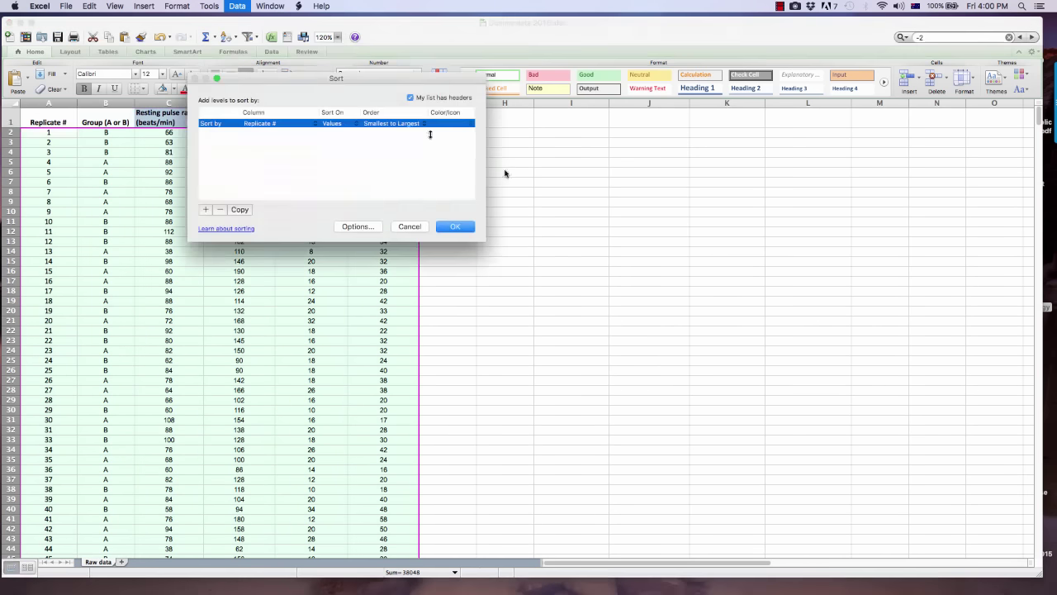
pyautogui.moveTo(272, 84); pyautogui.dragTo(555, 172)
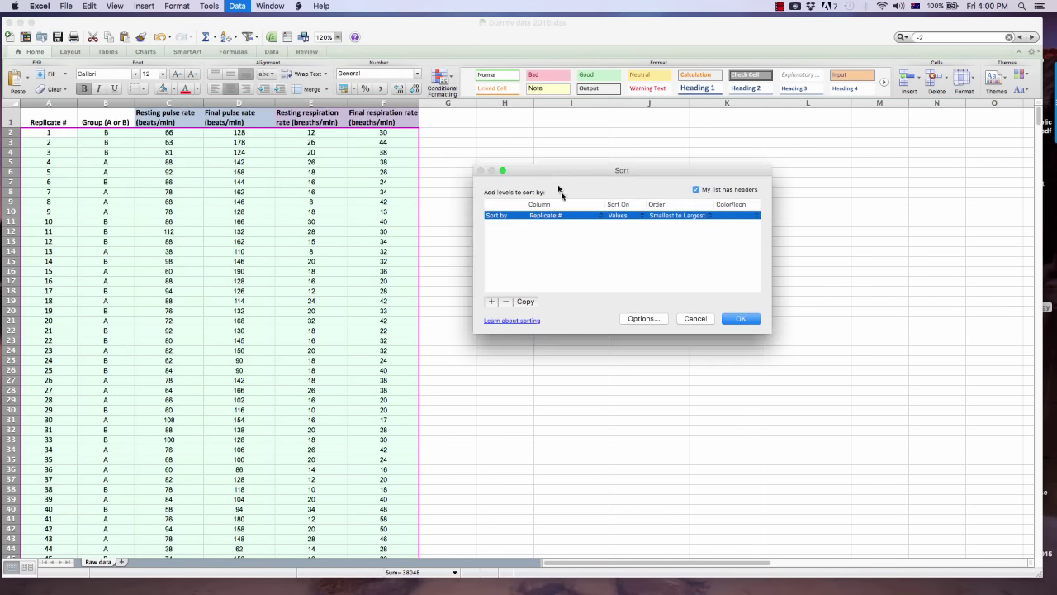
pyautogui.click(595, 218)
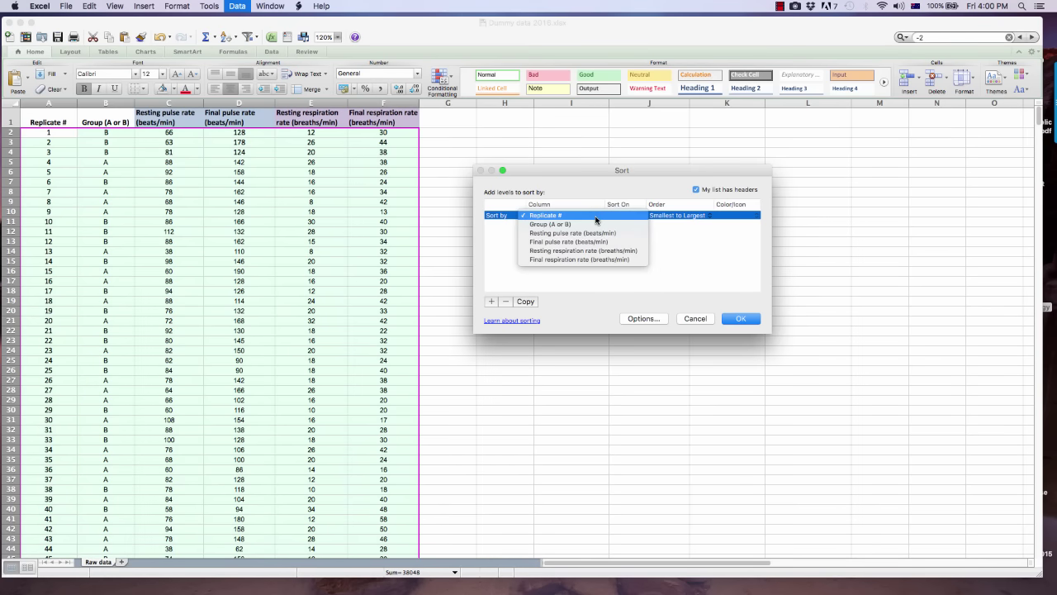
pyautogui.click(536, 224)
pyautogui.click(743, 321)
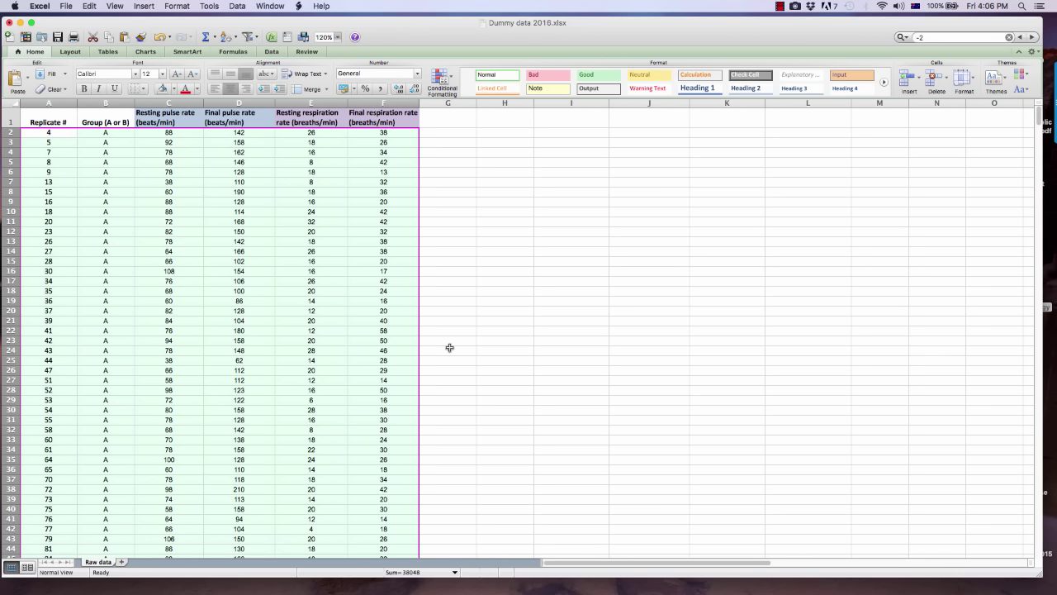
pyautogui.click(235, 270)
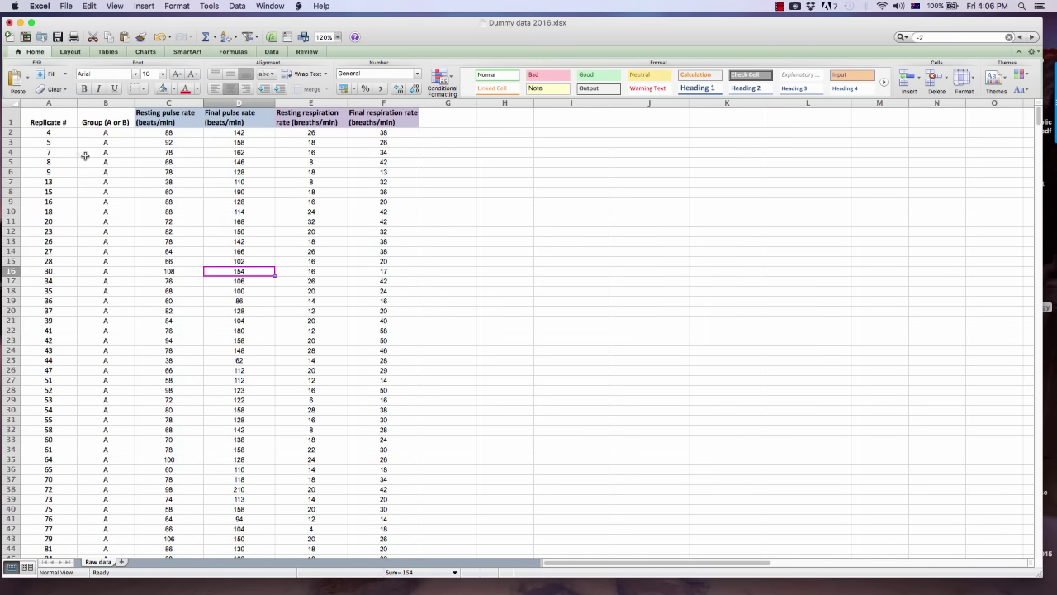
# Step: Fill all Group A rows, A2 to F60, with a pale green theme colour
pyautogui.click(38, 132)
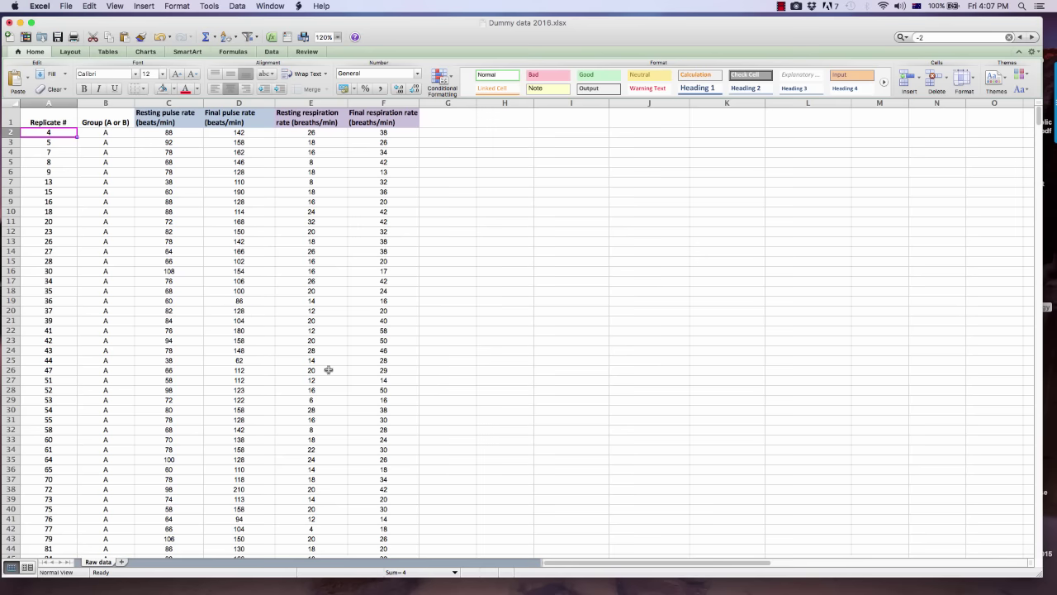
pyautogui.scroll(-3, 328, 369)
pyautogui.scroll(-6, 328, 369)
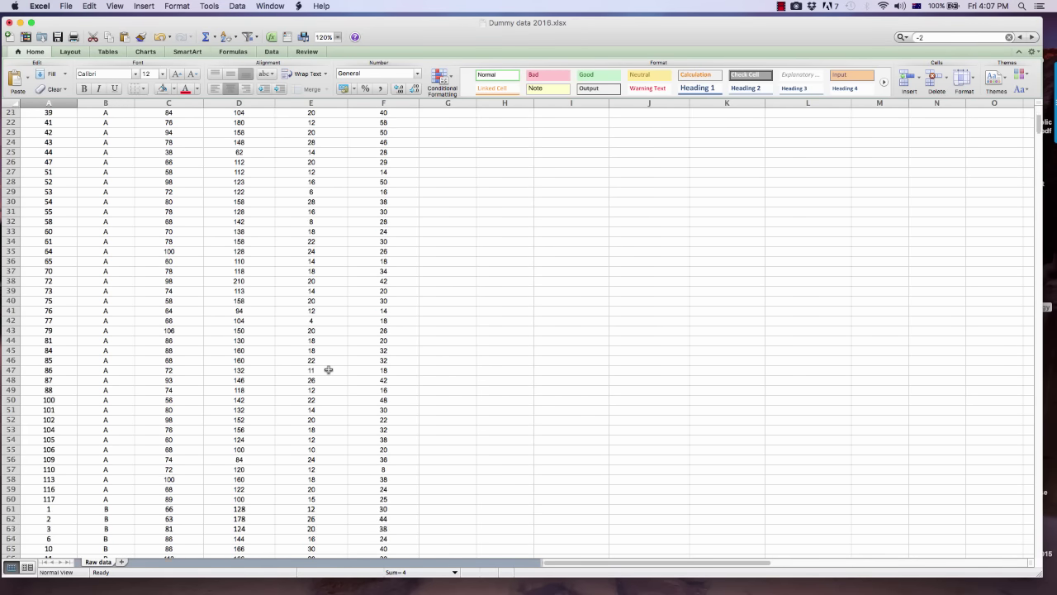
pyautogui.scroll(-2, 328, 369)
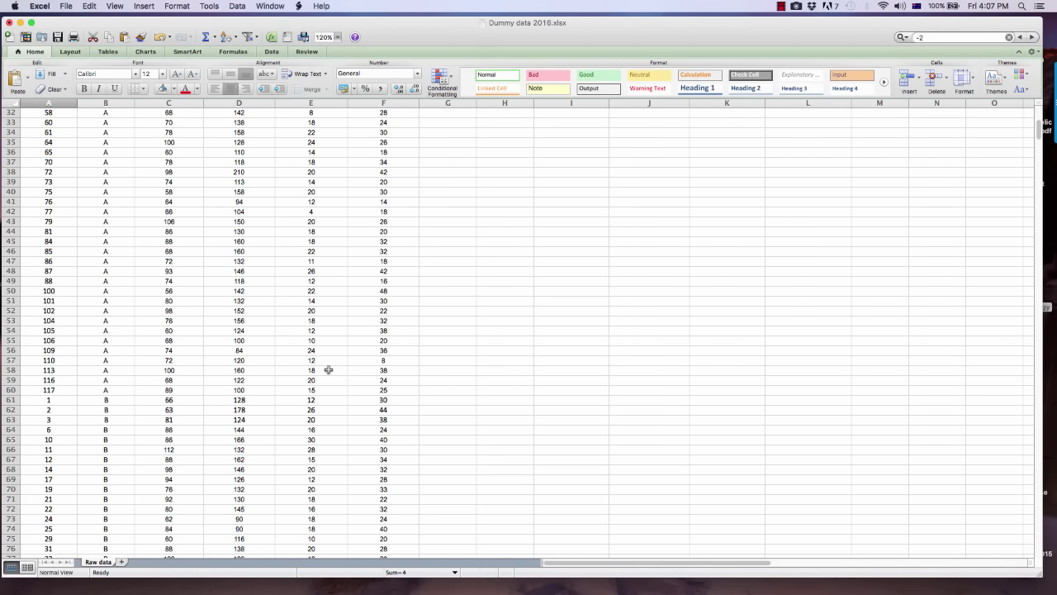
pyautogui.keyDown('shift'); pyautogui.click(394, 390); pyautogui.keyUp('shift')
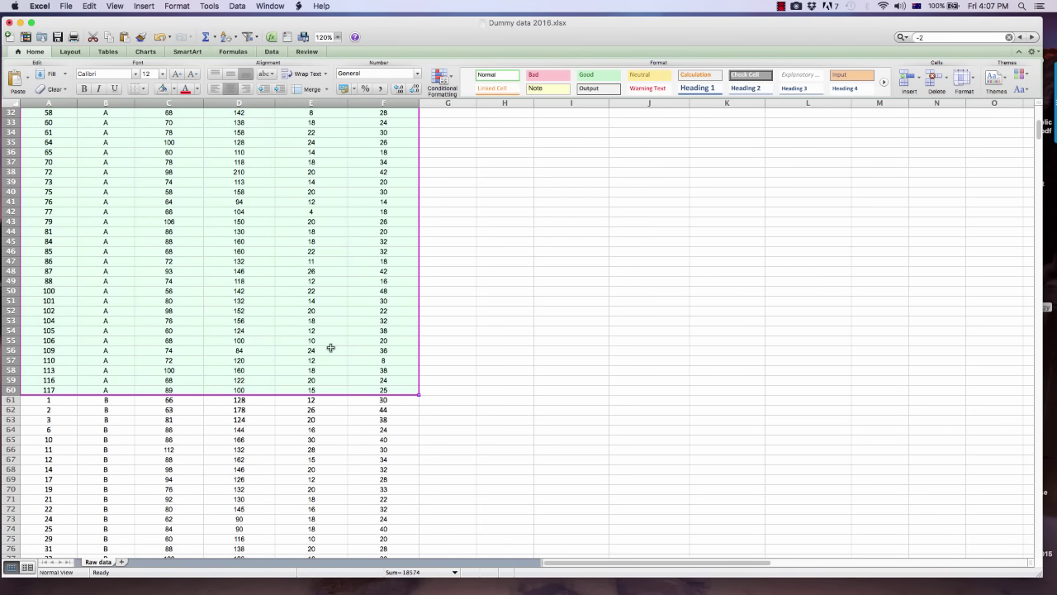
pyautogui.scroll(10, 330, 348)
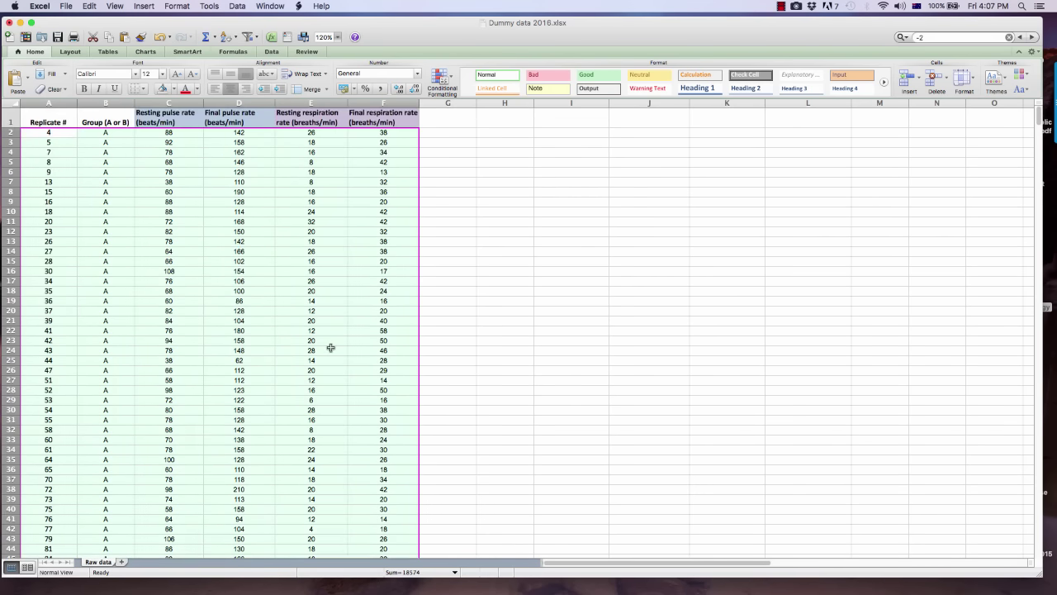
pyautogui.click(173, 87)
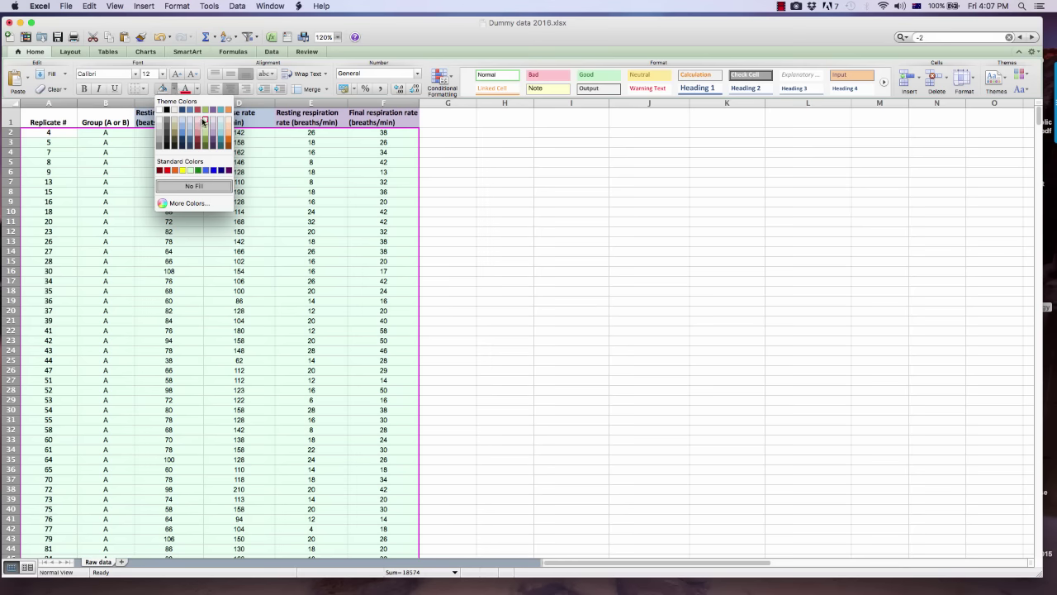
pyautogui.click(205, 124)
pyautogui.click(368, 289)
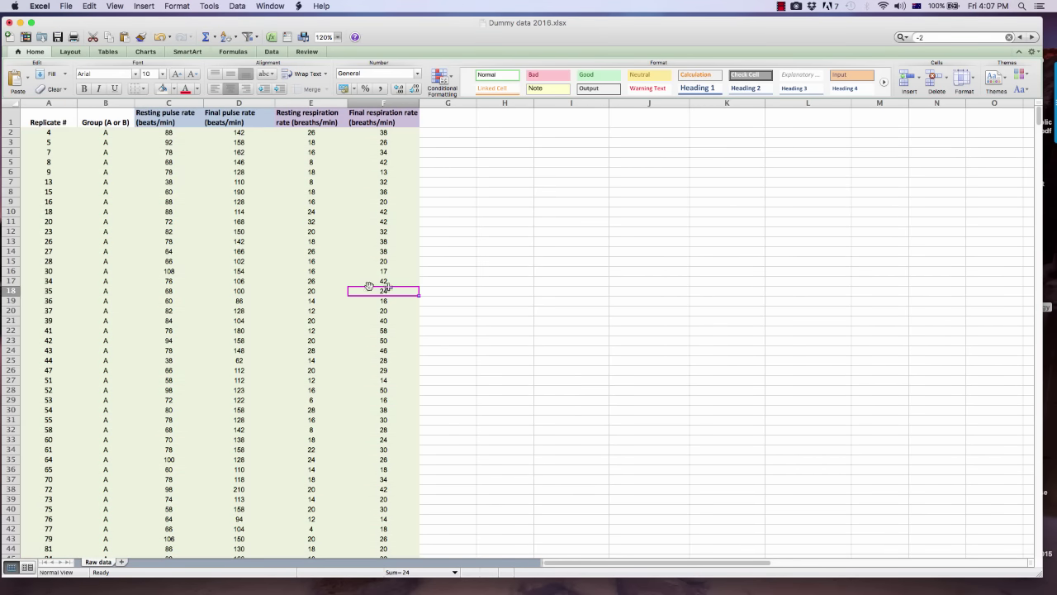
# Step: Fill all Group B rows, A61 to F120, with a darker green theme colour
pyautogui.scroll(-15, 477, 285)
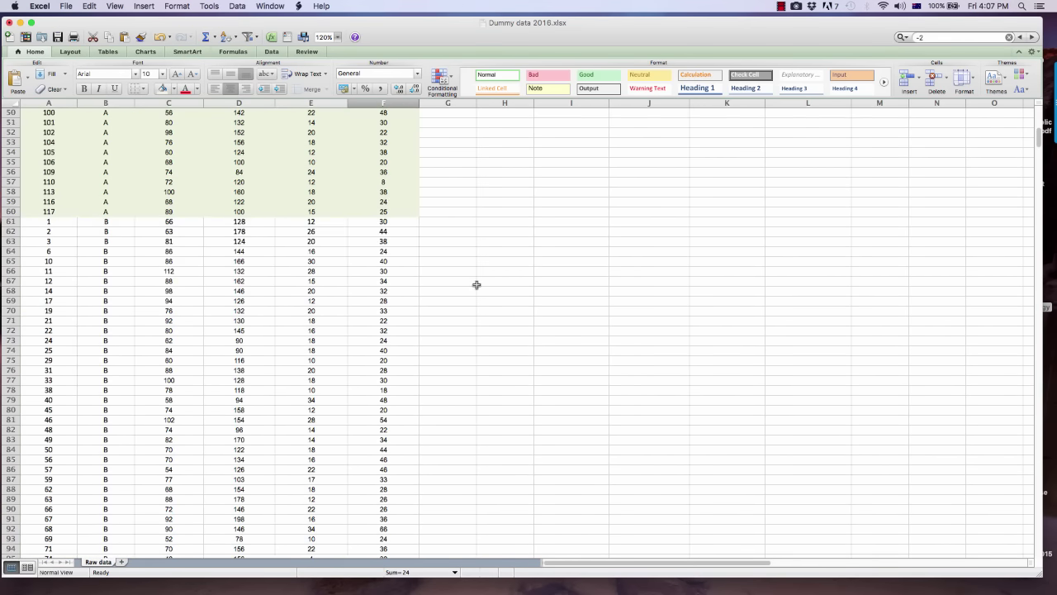
pyautogui.click(51, 221)
pyautogui.scroll(-6, 191, 283)
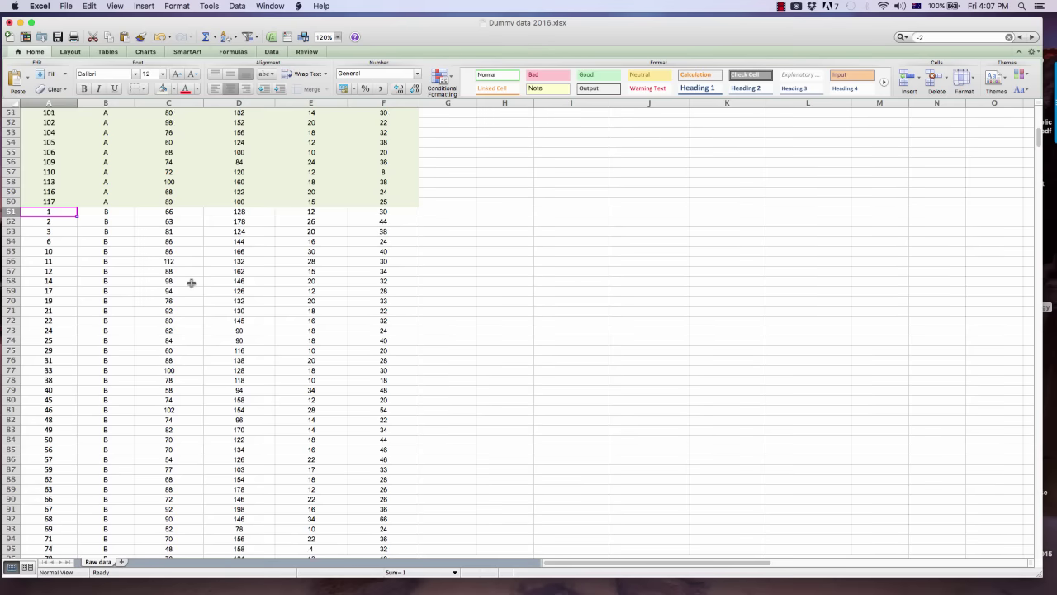
pyautogui.scroll(-4, 190, 283)
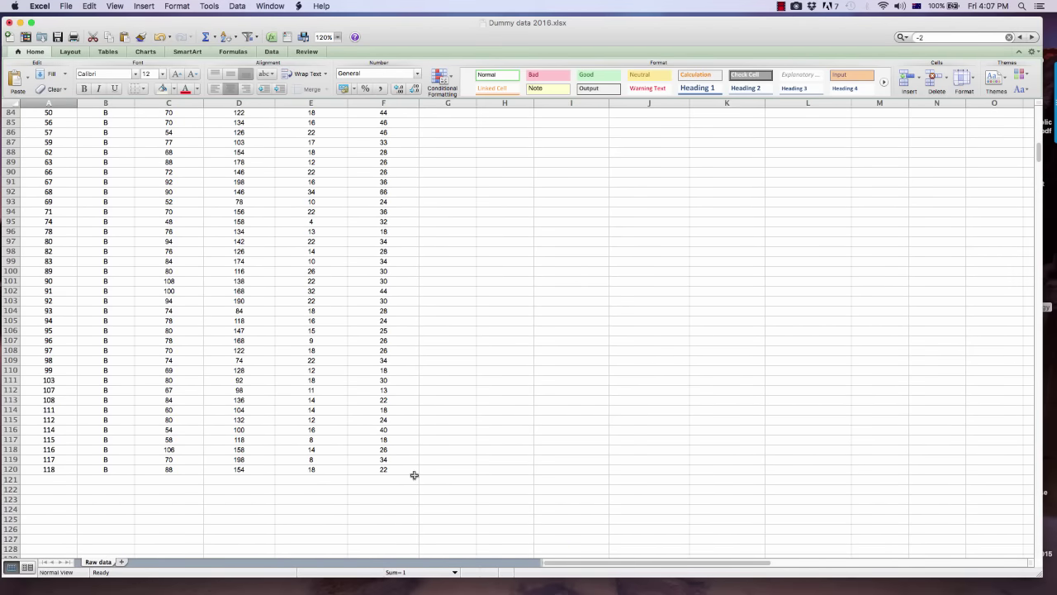
pyautogui.keyDown('shift'); pyautogui.click(396, 470); pyautogui.keyUp('shift')
pyautogui.click(173, 88)
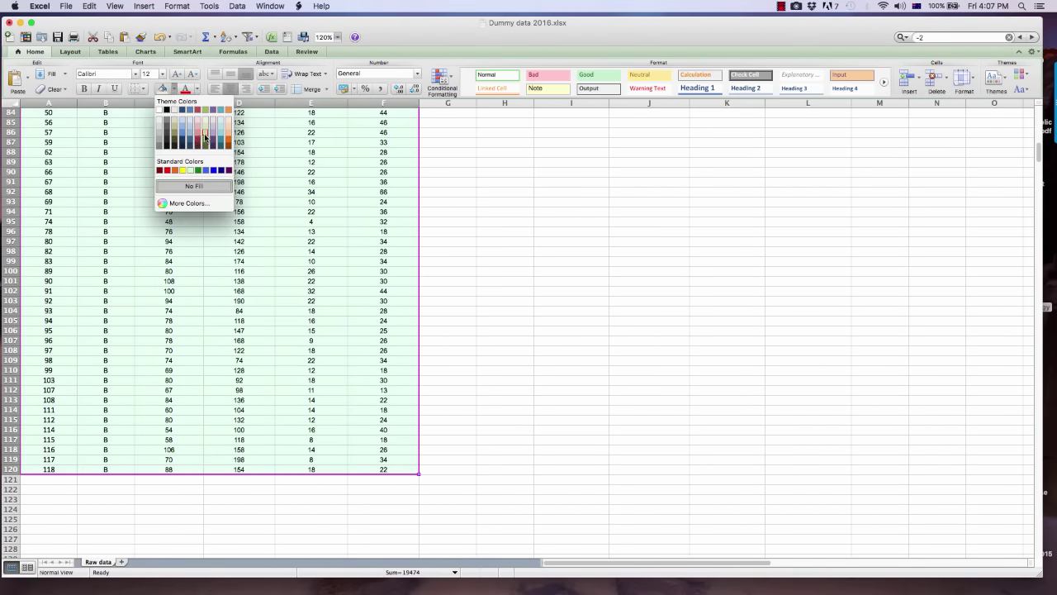
pyautogui.click(205, 138)
pyautogui.click(230, 266)
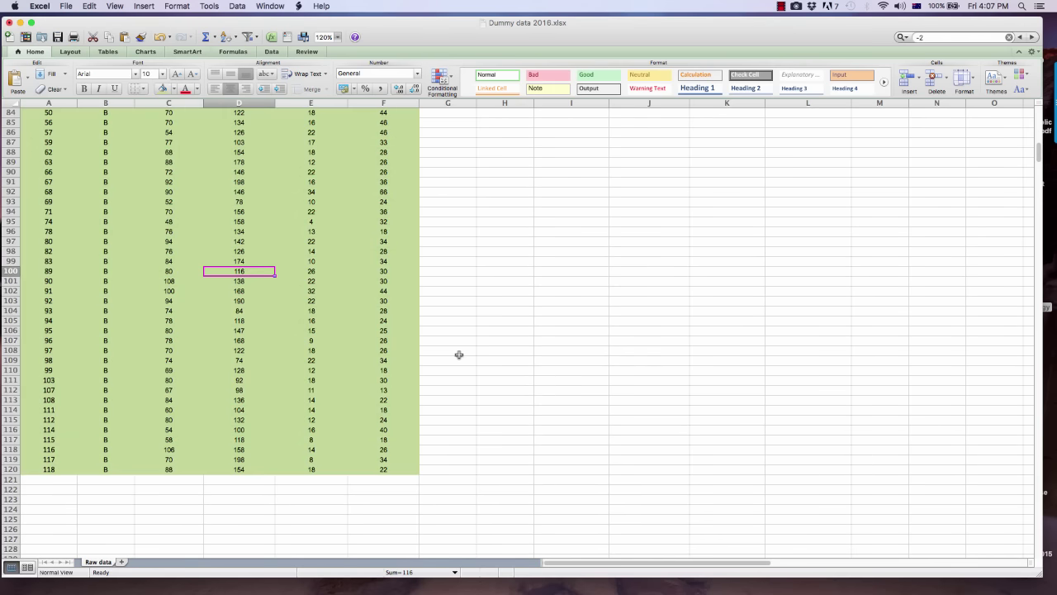
# Step: Freeze the header row above row 2 and check it while moving through the data
pyautogui.scroll(8, 458, 354)
pyautogui.scroll(5, 459, 354)
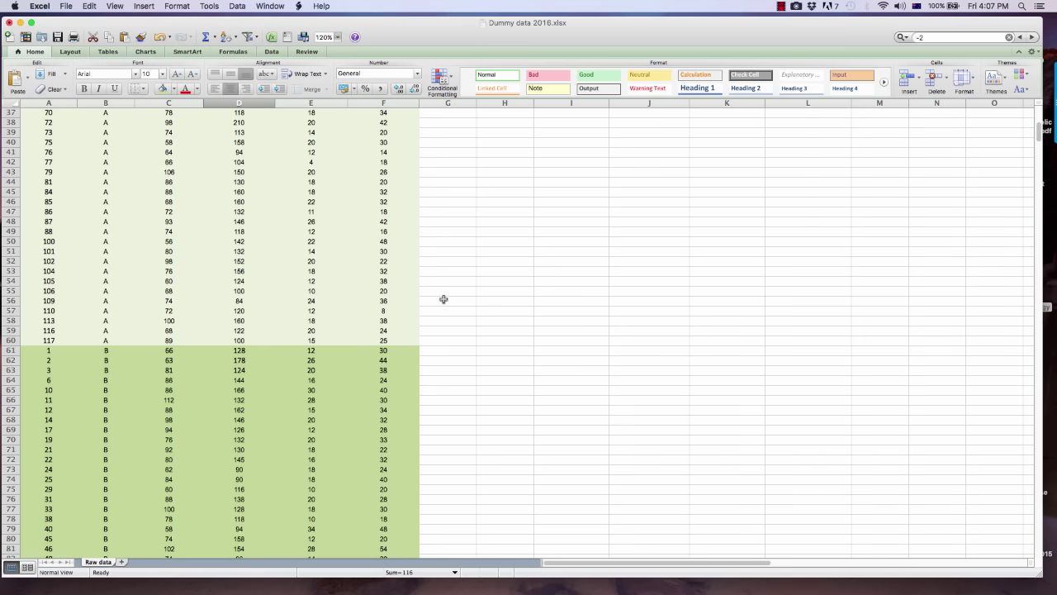
pyautogui.scroll(12, 444, 299)
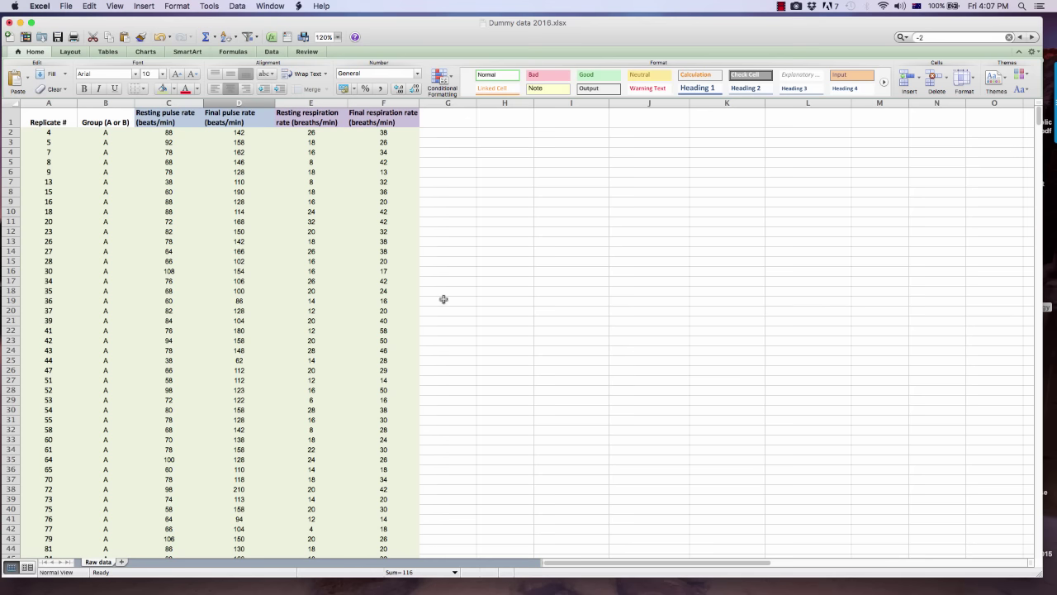
pyautogui.click(10, 132)
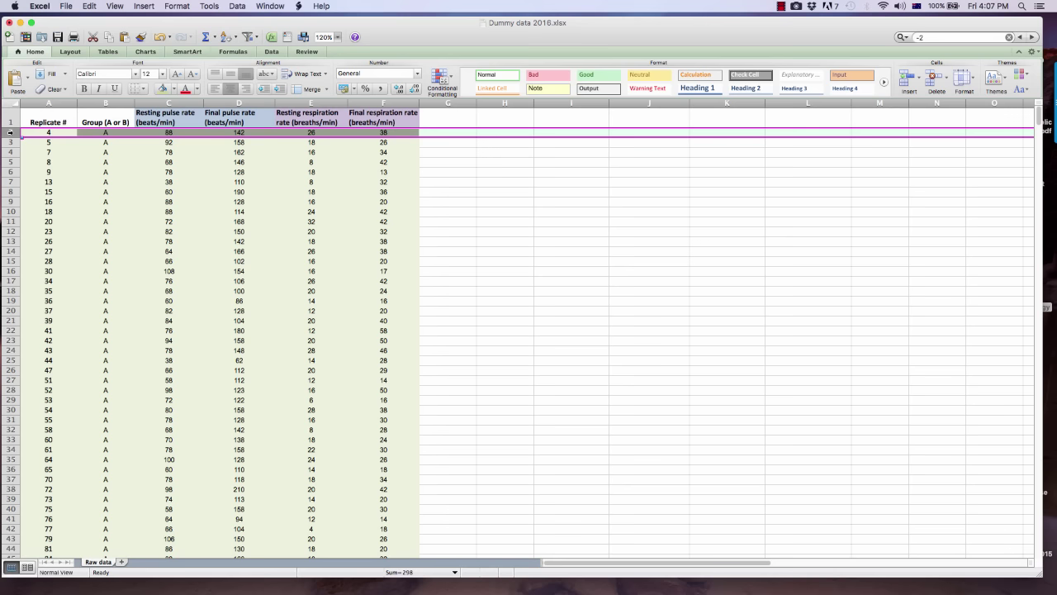
pyautogui.click(268, 7)
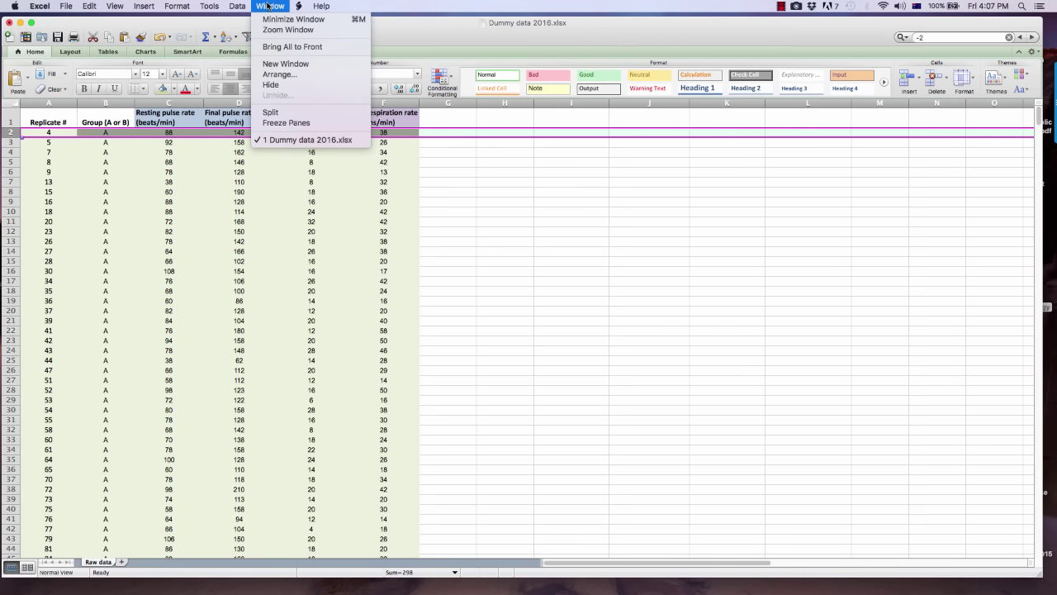
pyautogui.click(293, 123)
pyautogui.click(279, 201)
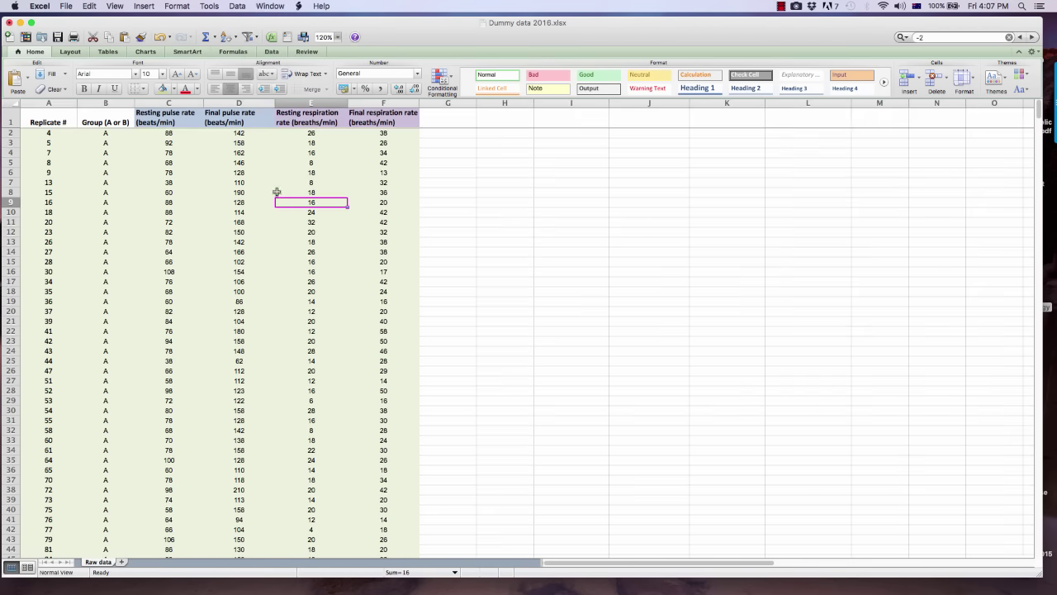
pyautogui.scroll(-1, 277, 192)
pyautogui.scroll(-15, 276, 192)
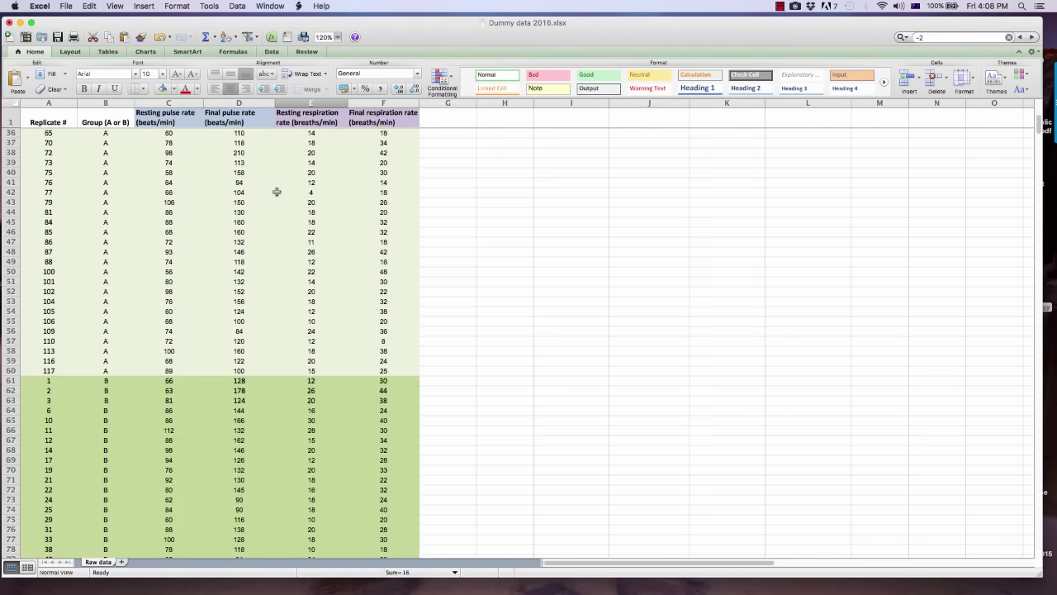
pyautogui.scroll(-12, 277, 191)
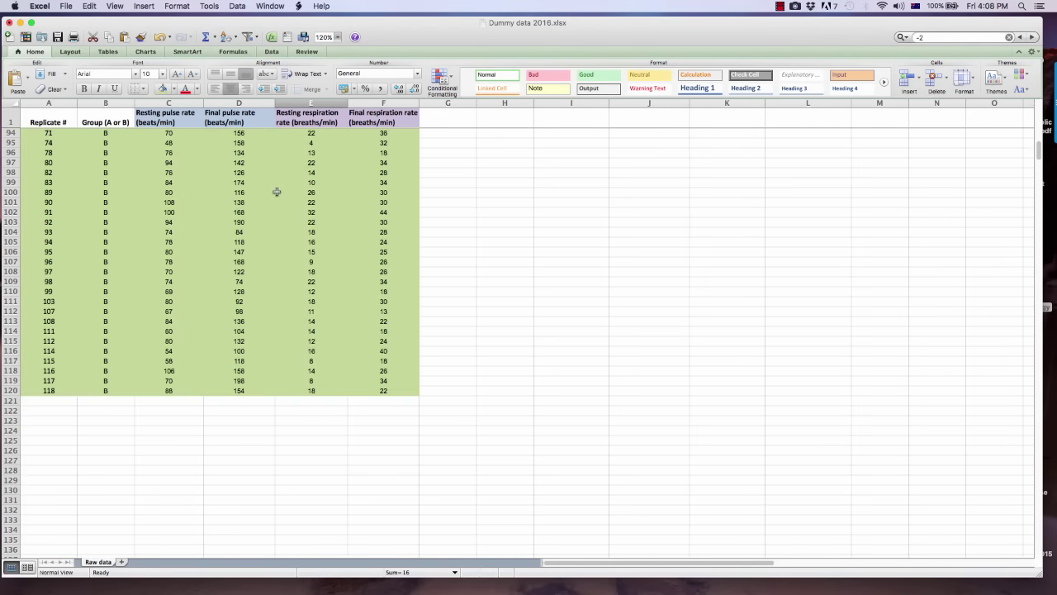
pyautogui.scroll(20, 277, 192)
pyautogui.scroll(2, 277, 192)
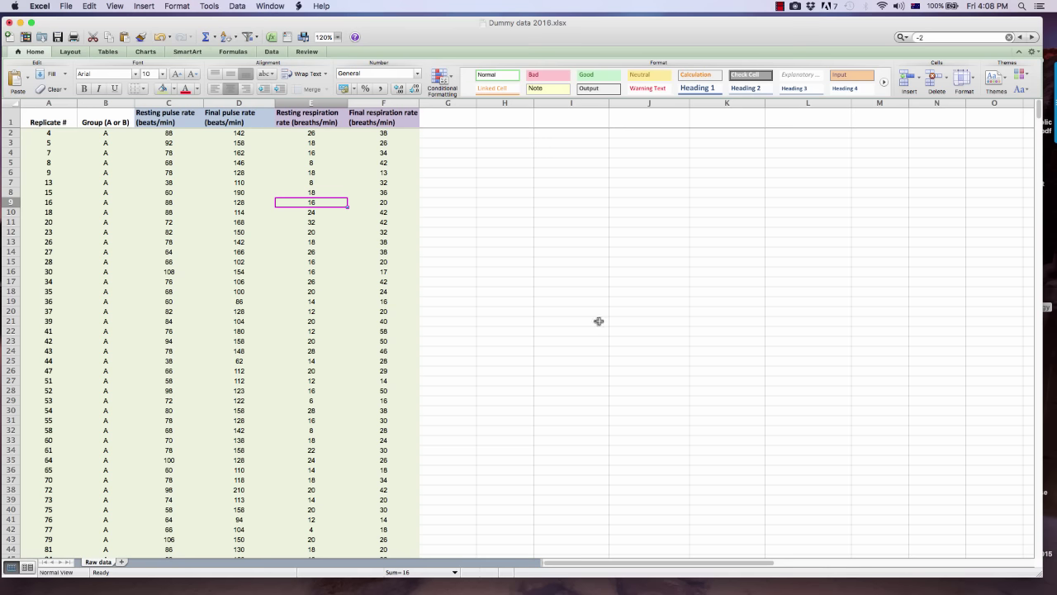
# Step: Enter the headings "Change in pulse rate (beats/min) (Group A)" in I1 and "Change in pulse rate (beats/min) (Group B)" in J1
pyautogui.click(596, 232)
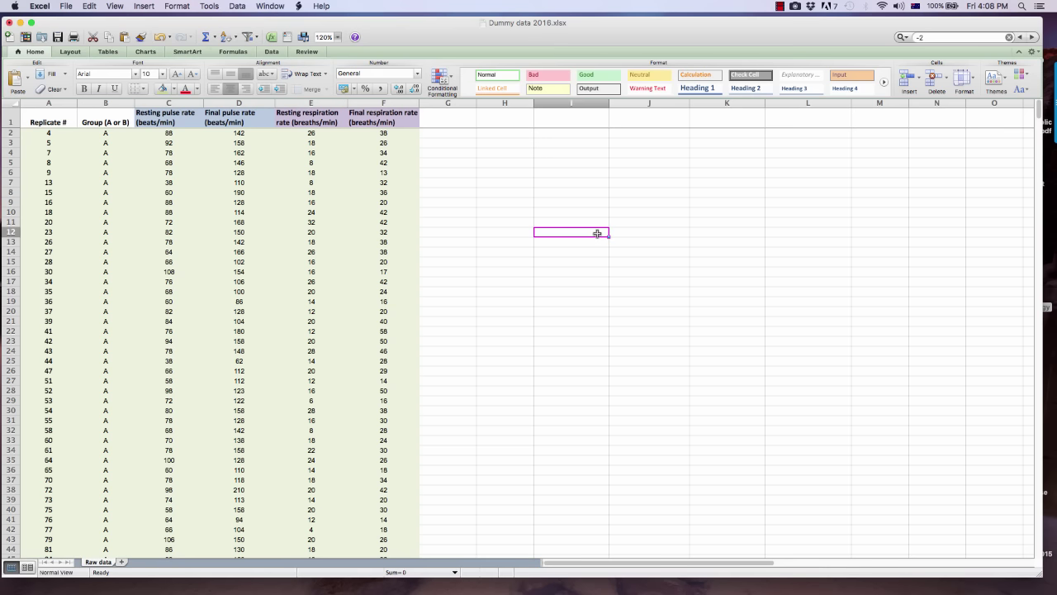
pyautogui.click(585, 120)
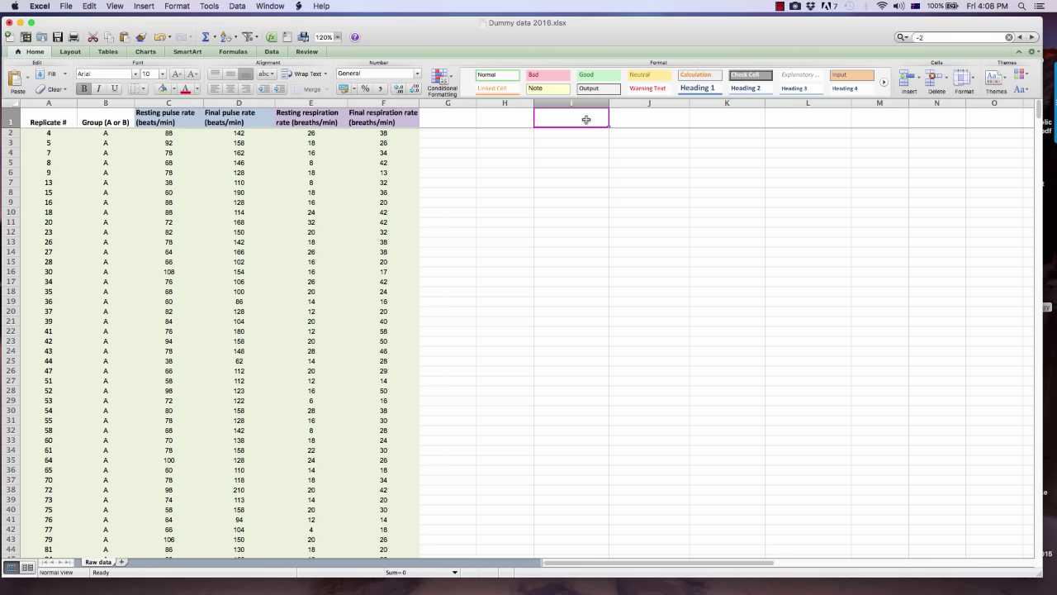
pyautogui.write('Change in pu')
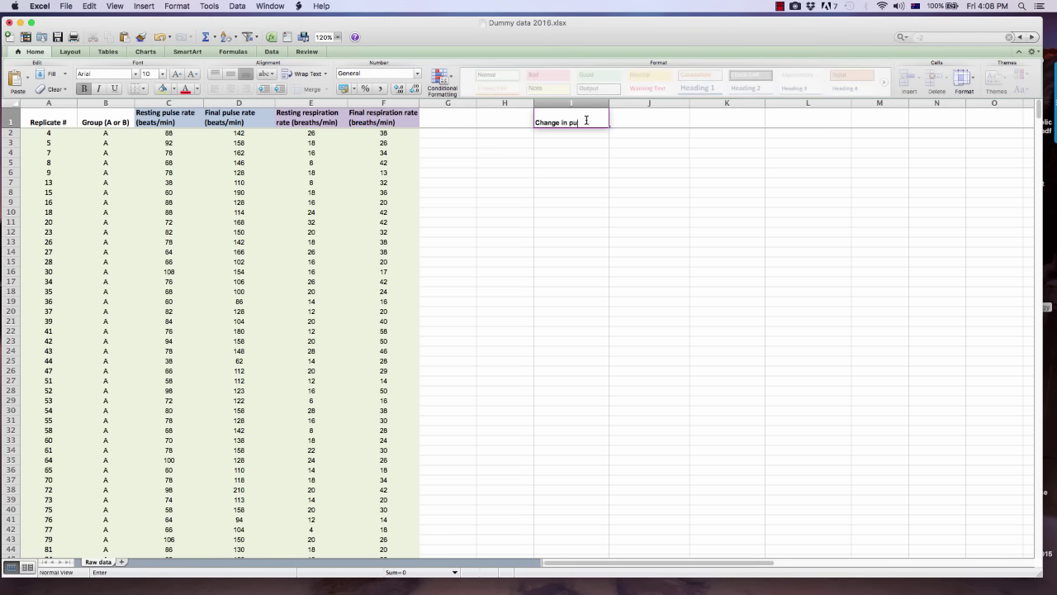
pyautogui.write('lse rate (beats/min) (Group ')
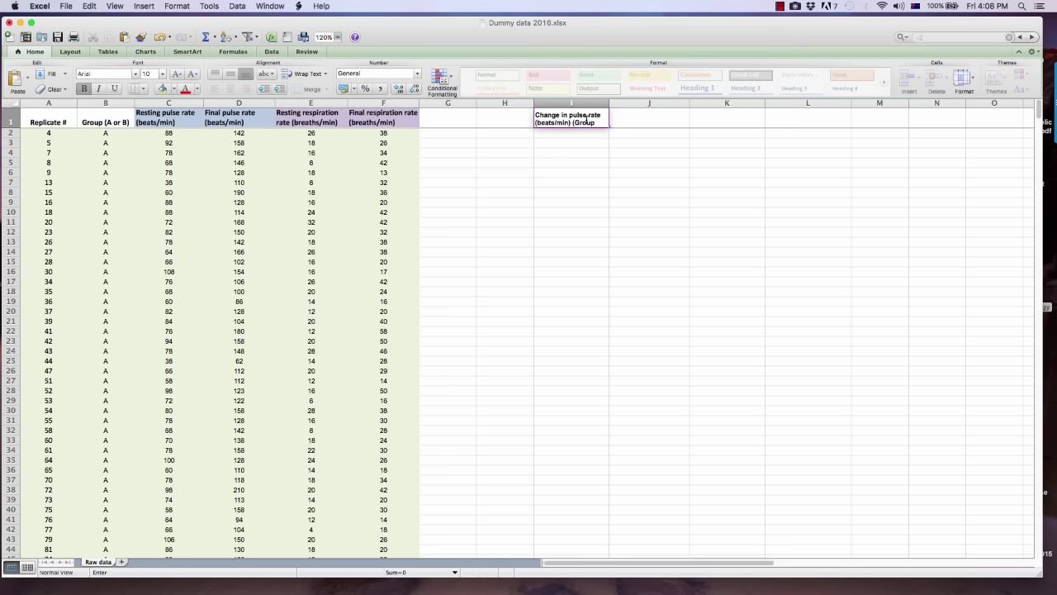
pyautogui.write('A)')
pyautogui.press('Tab')
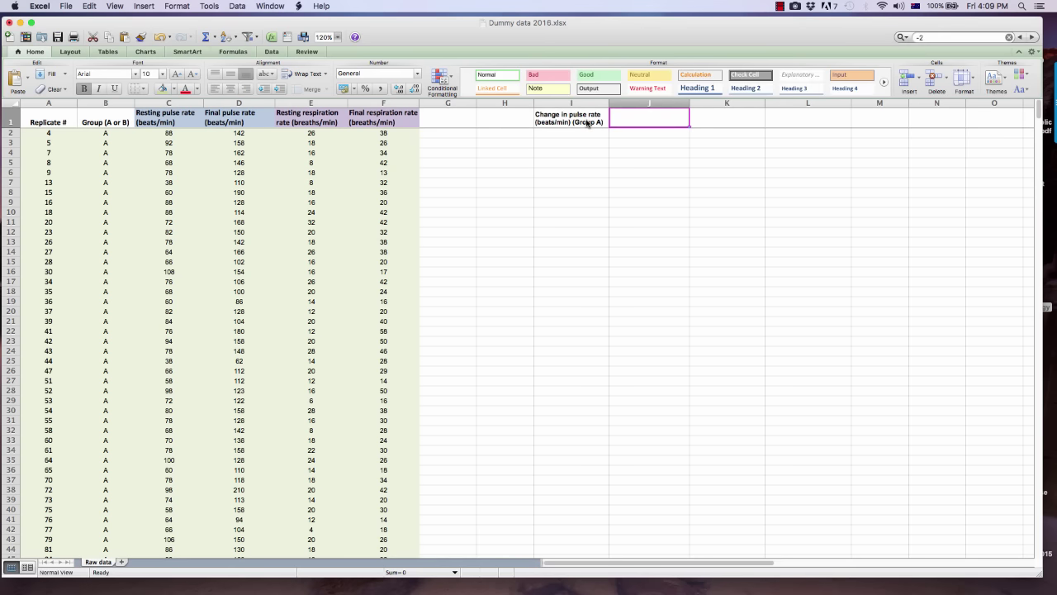
pyautogui.write('Cha')
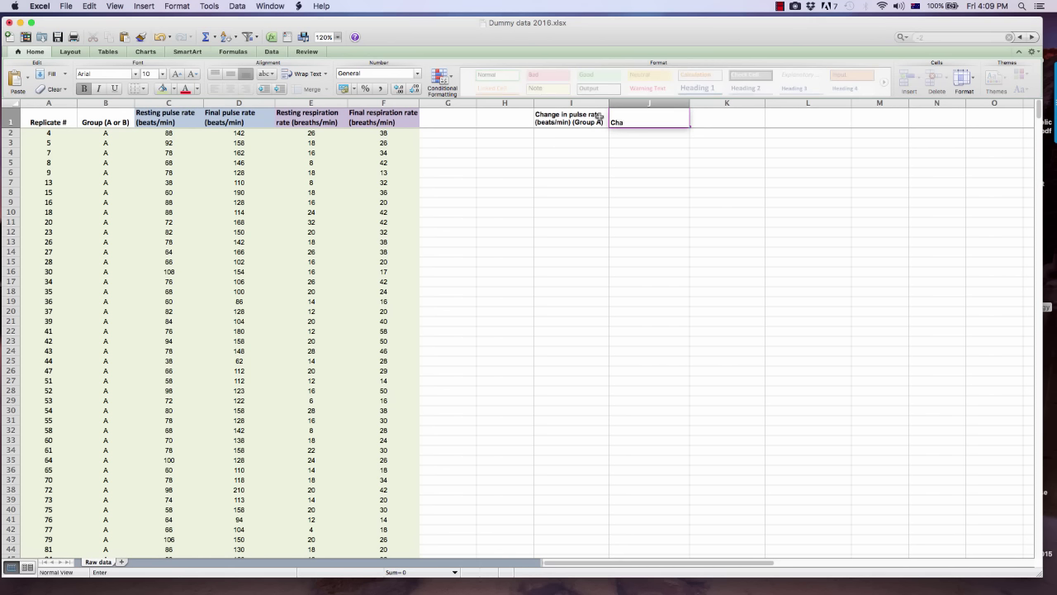
pyautogui.write('nge in pulse rate (beats/min) (Group B')
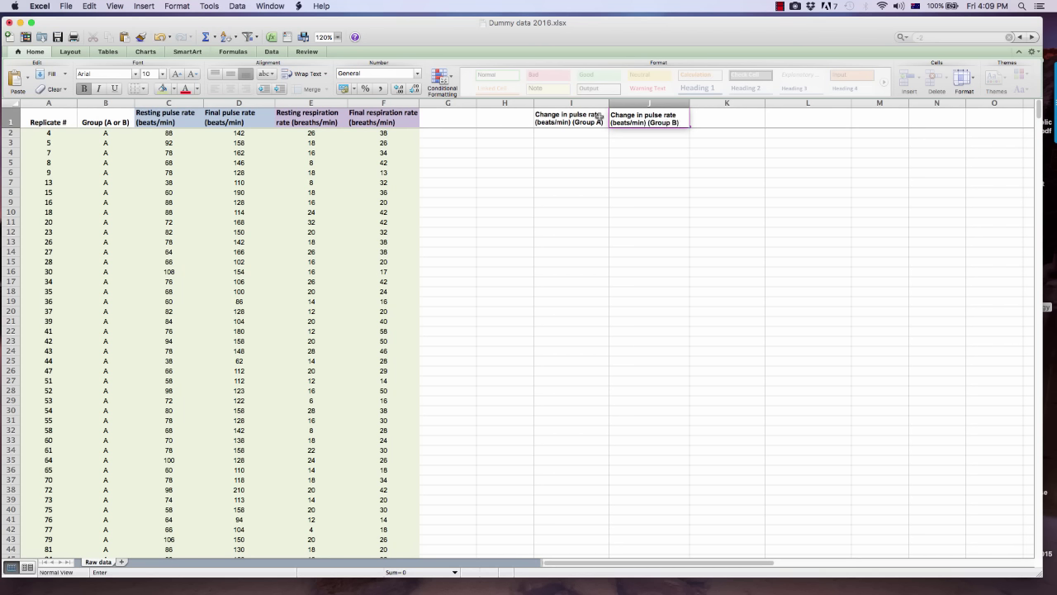
# Step: Enter the heading "Change in respriation rate (breaths/min) (Group A)" in K1
pyautogui.click(701, 118)
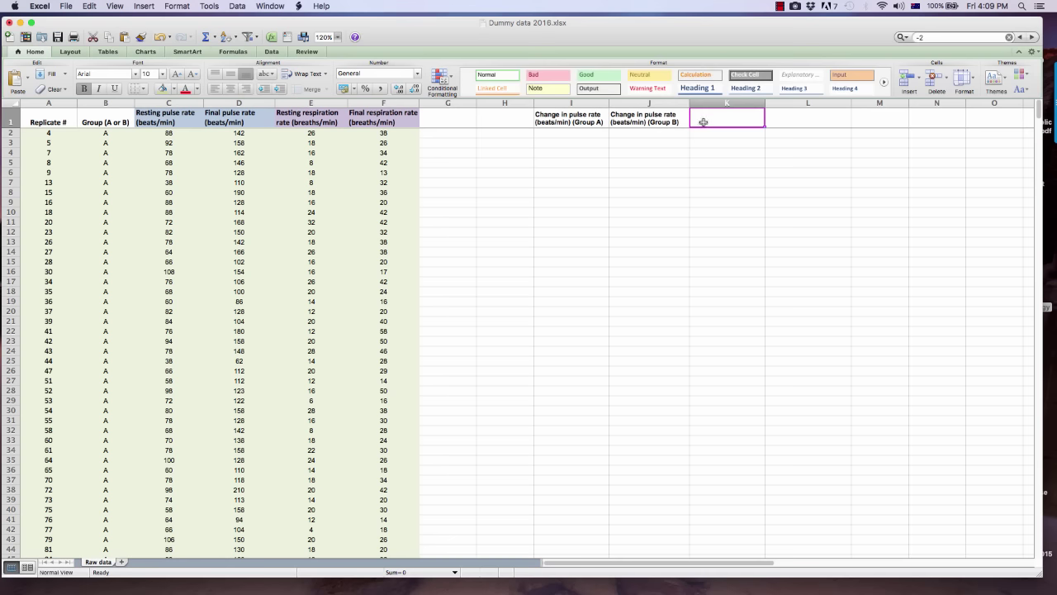
pyautogui.write('C')
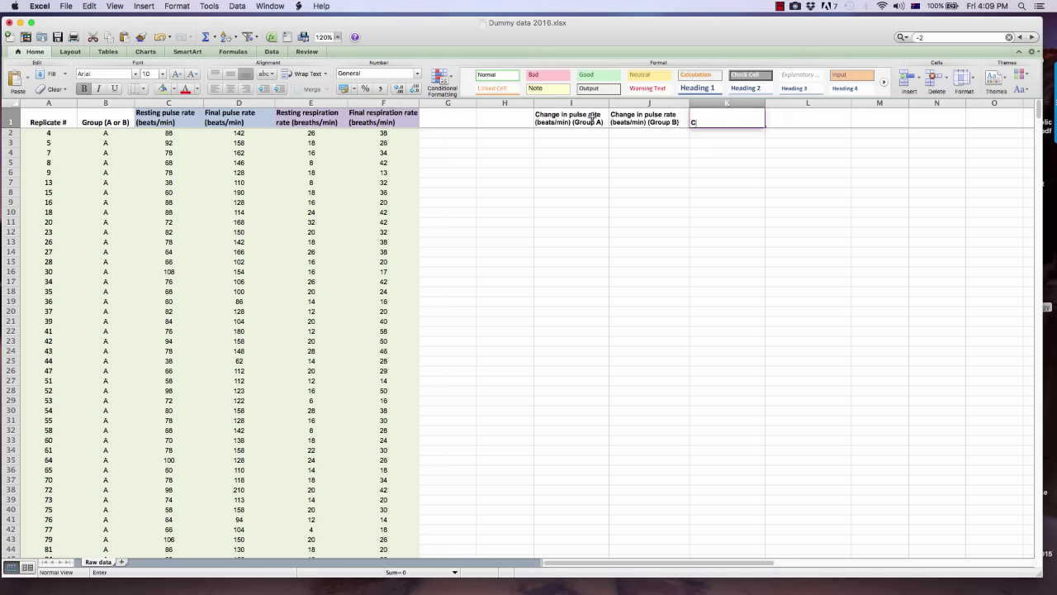
pyautogui.write('hange in respriation rate (')
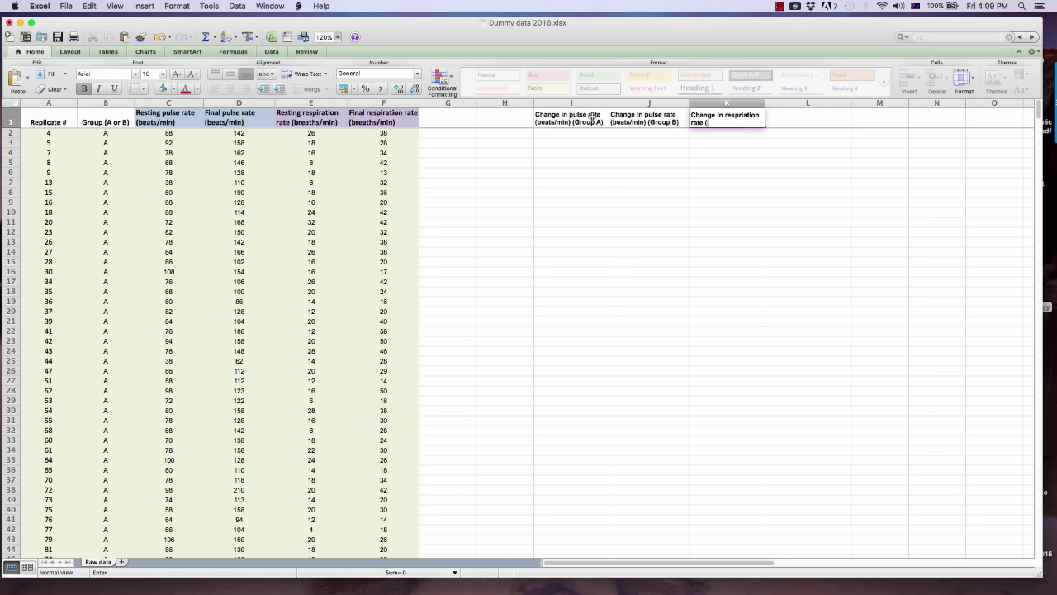
pyautogui.write('breaths/min) (Group A')
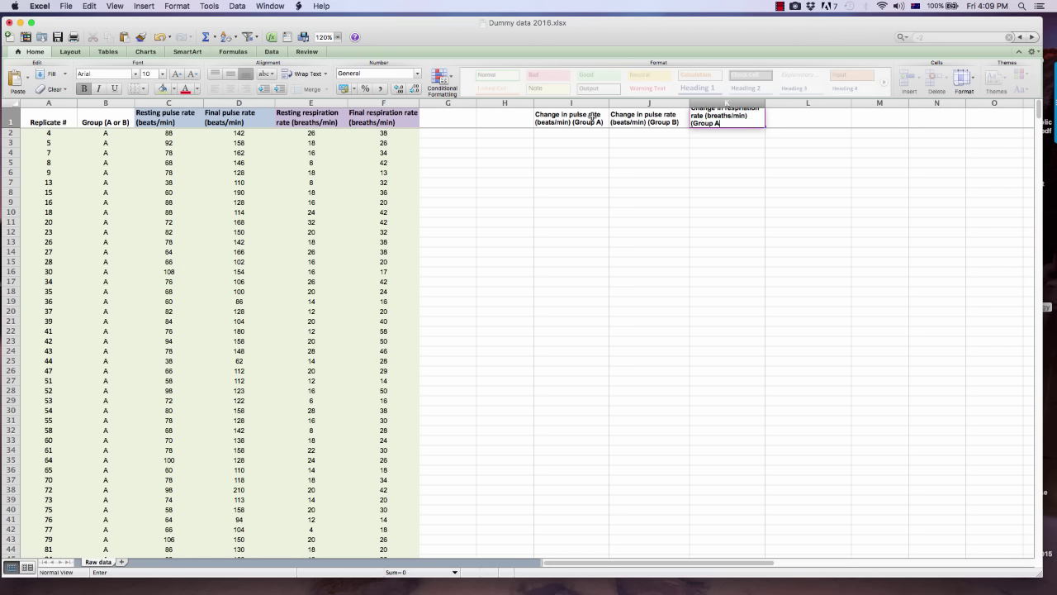
pyautogui.write(')')
pyautogui.press('Tab')
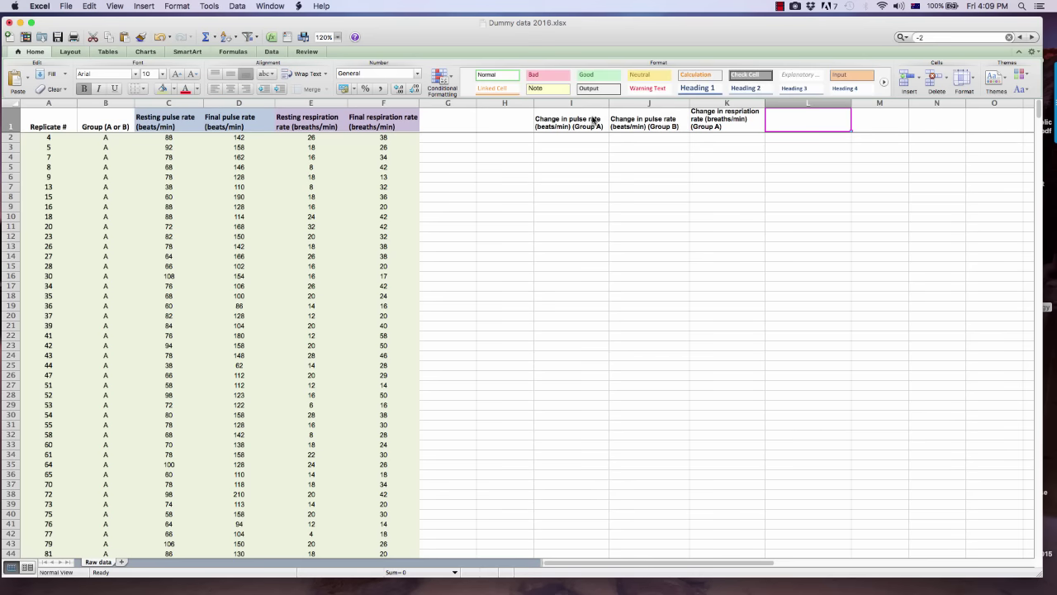
# Step: Enter the heading "Change in respiration rate (breaths/min) (Group B)" in L1
pyautogui.write('Change in')
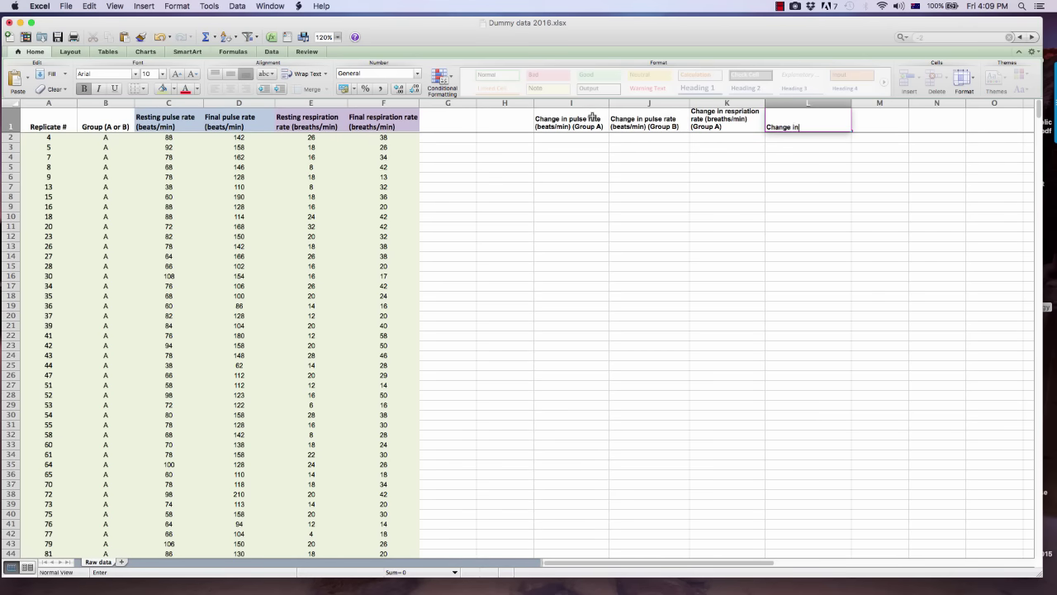
pyautogui.write(' respiration')
pyautogui.press('BackSpace')
pyautogui.press('BackSpace')
pyautogui.press('BackSpace')
pyautogui.press('BackSpace')
pyautogui.press('BackSpace')
pyautogui.press('BackSpace')
pyautogui.write('iration rate (breaths/min')
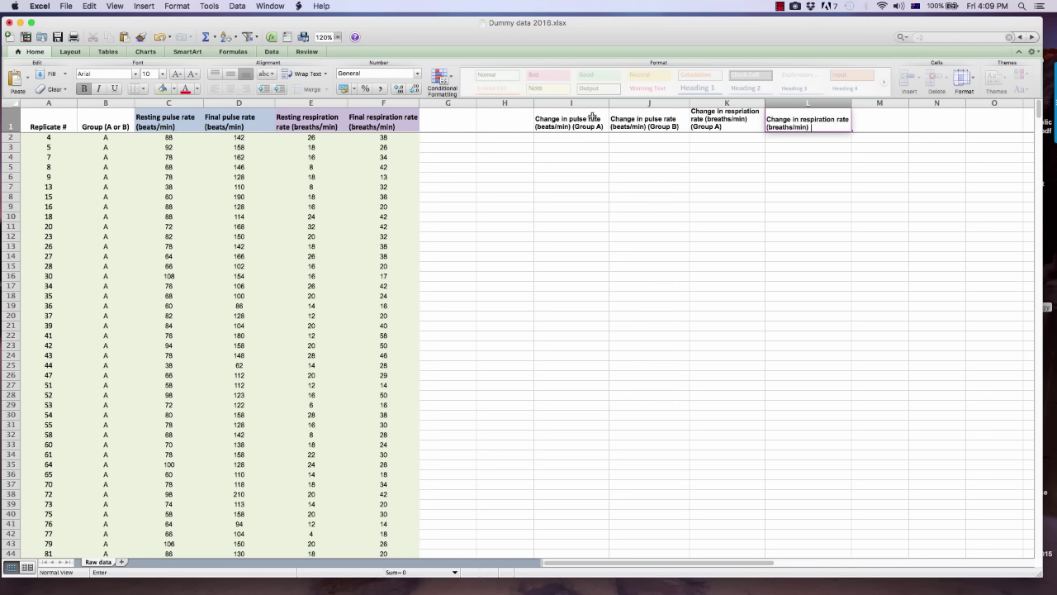
pyautogui.write(') (GroupB')
pyautogui.press('BackSpace')
pyautogui.write('B)')
pyautogui.press('Return')
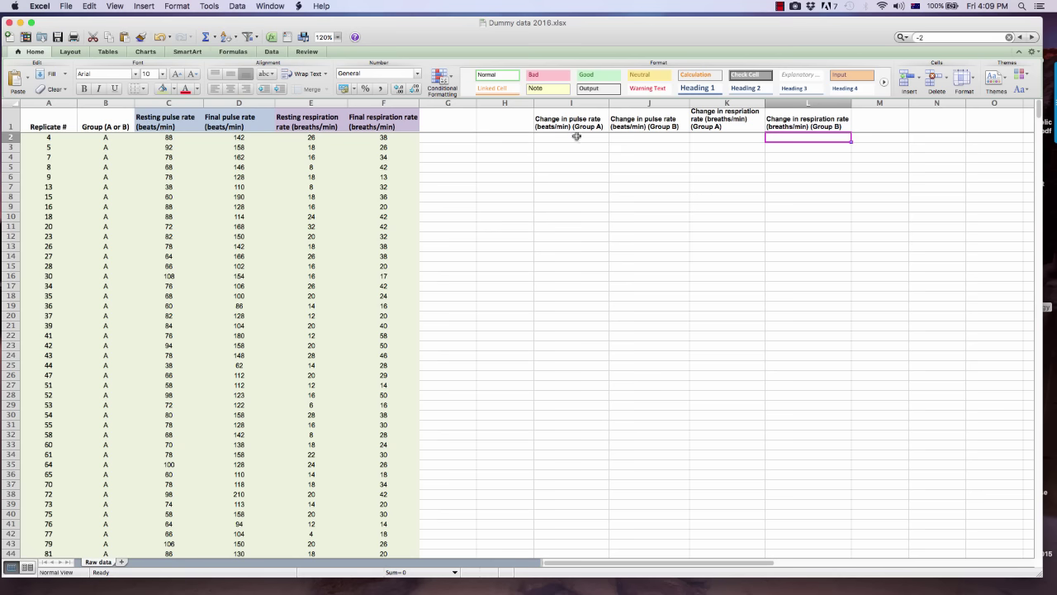
# Step: Calculate the first Group A pulse change in I2 with the formula =D2-C2, final minus resting pulse rate
pyautogui.click(576, 138)
pyautogui.write('=')
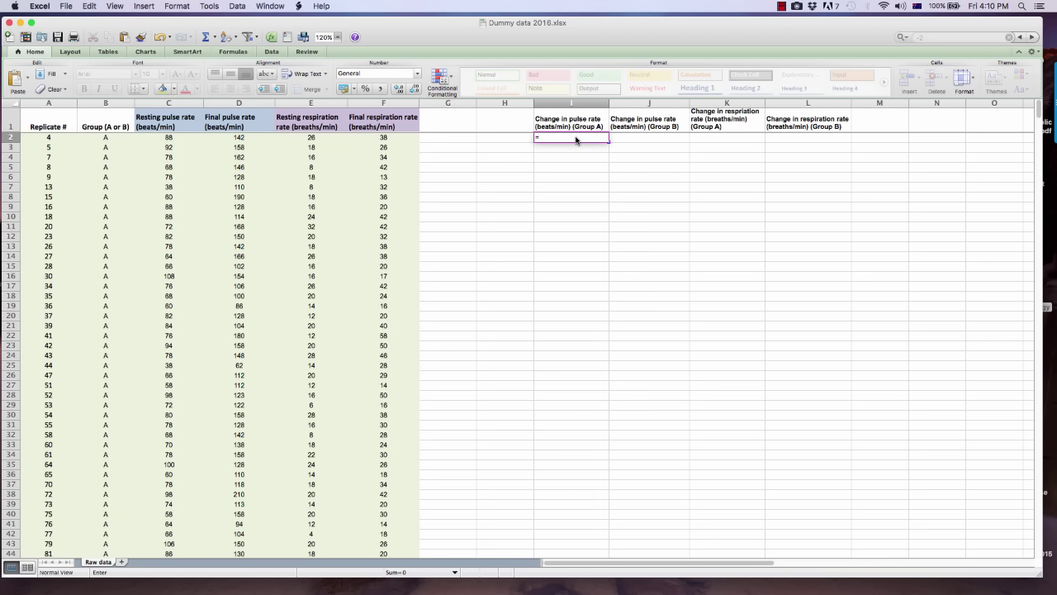
pyautogui.click(239, 137)
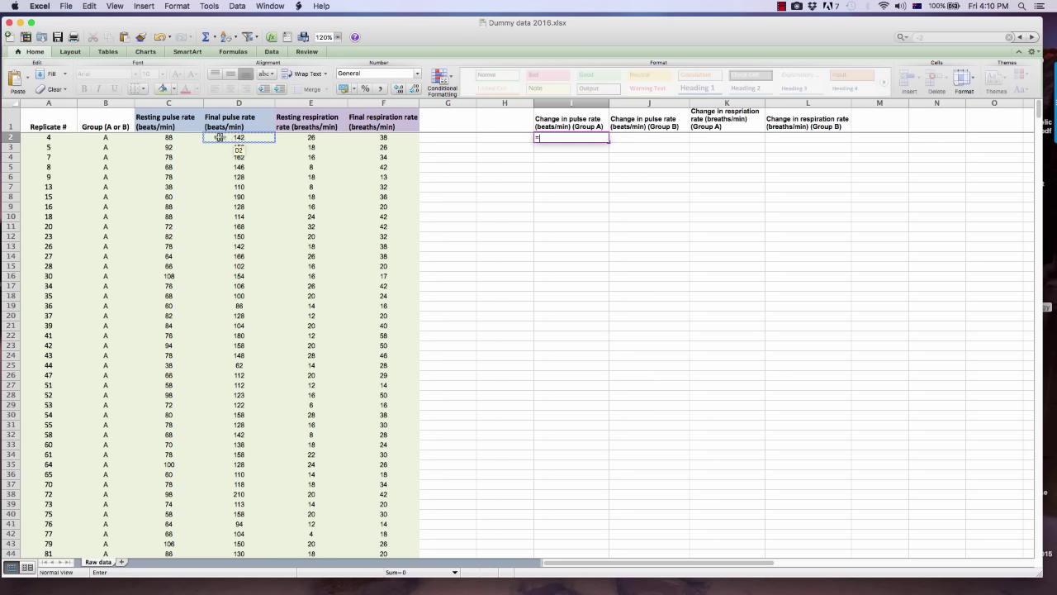
pyautogui.click(180, 139)
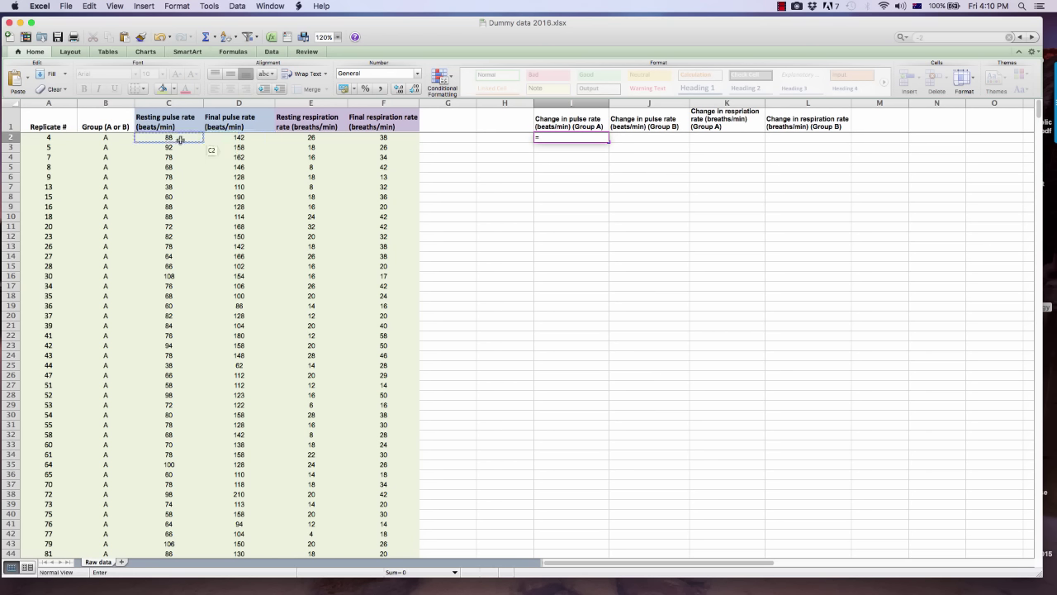
pyautogui.click(241, 147)
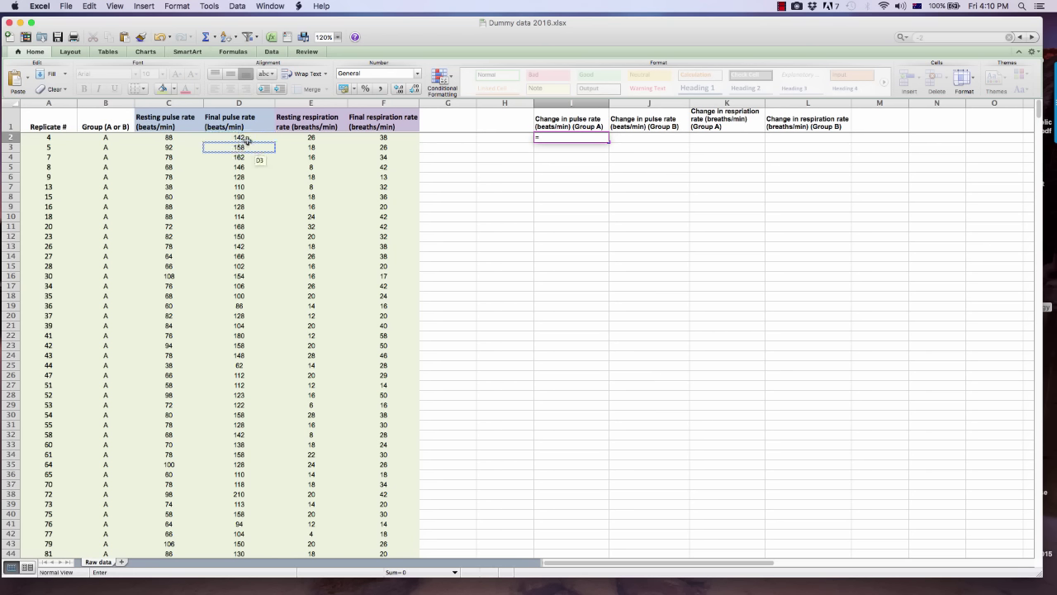
pyautogui.click(240, 137)
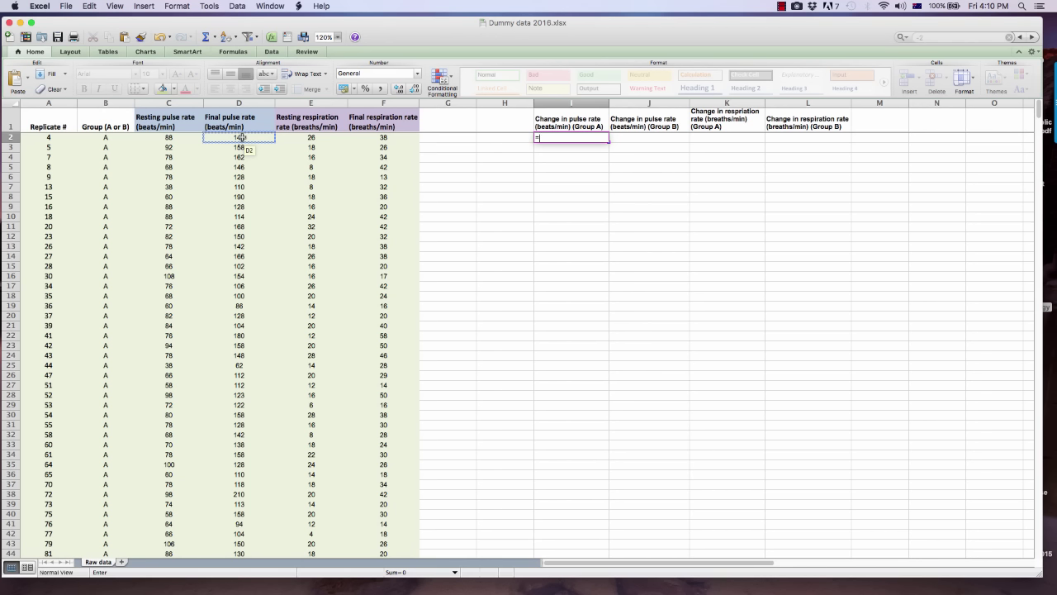
pyautogui.click(242, 138)
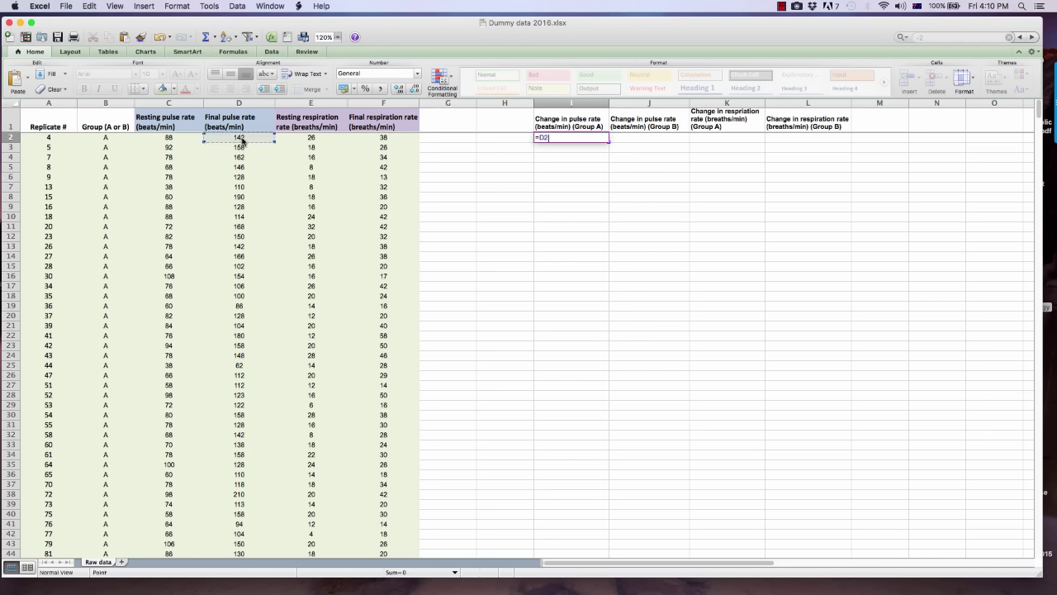
pyautogui.write('-')
pyautogui.click(179, 139)
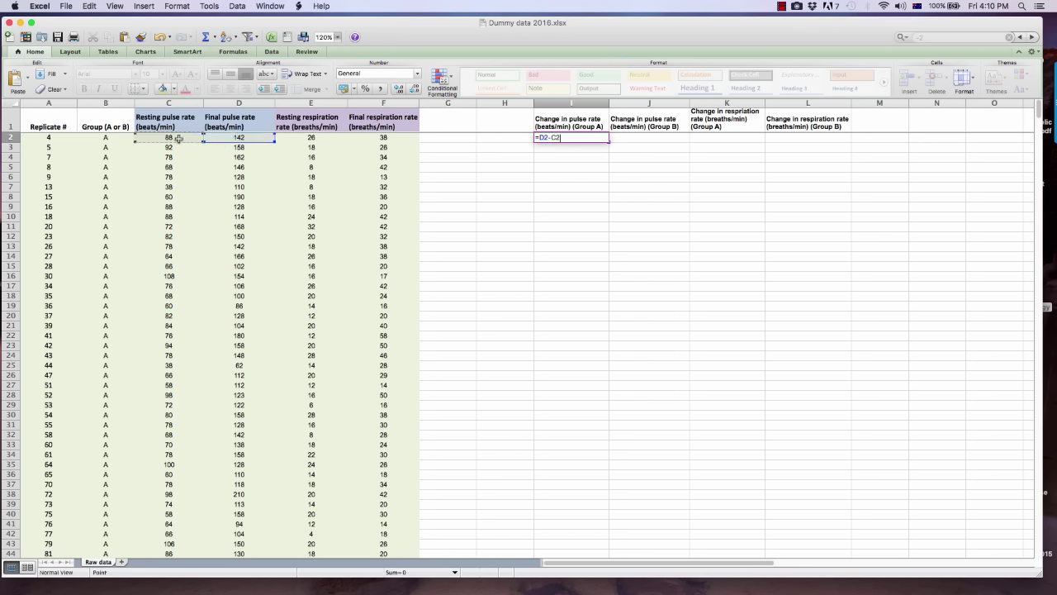
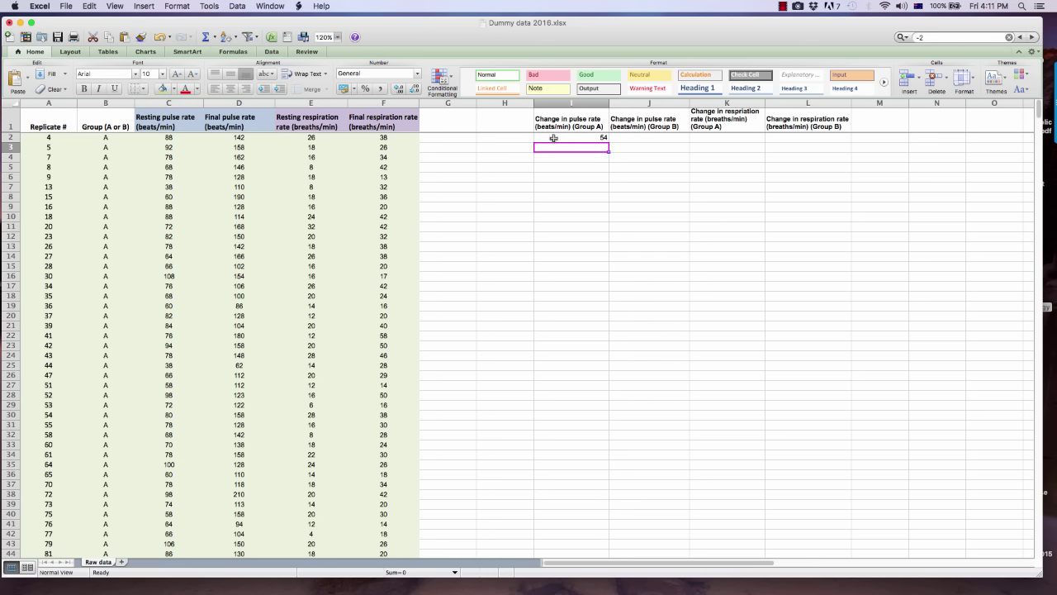
# Step: Copy the pulse change formula in I2 down to I60 for all Group A rows
pyautogui.click(553, 138)
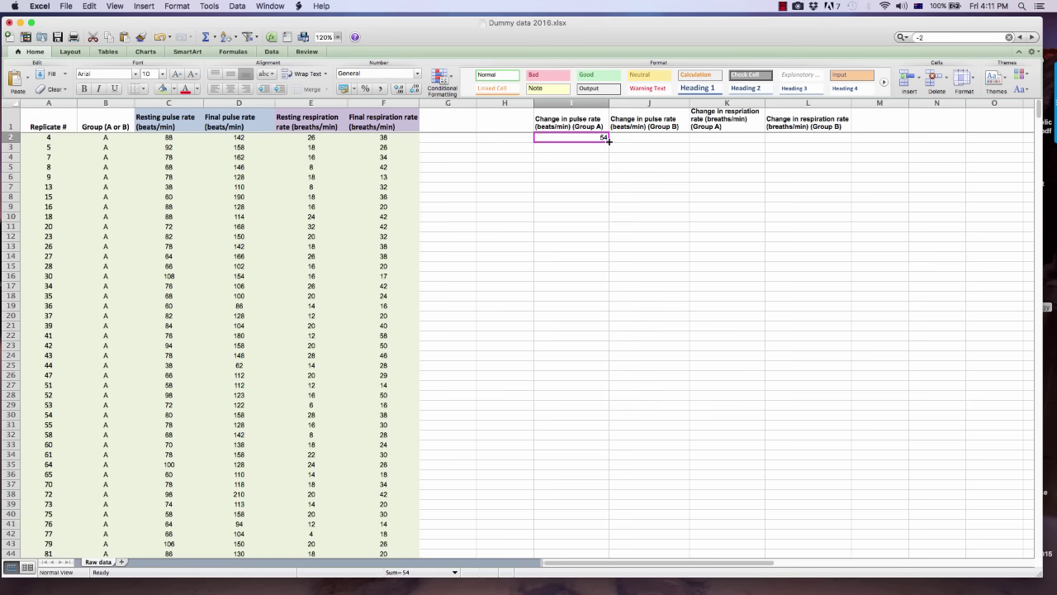
pyautogui.moveTo(608, 141); pyautogui.dragTo(579, 361)
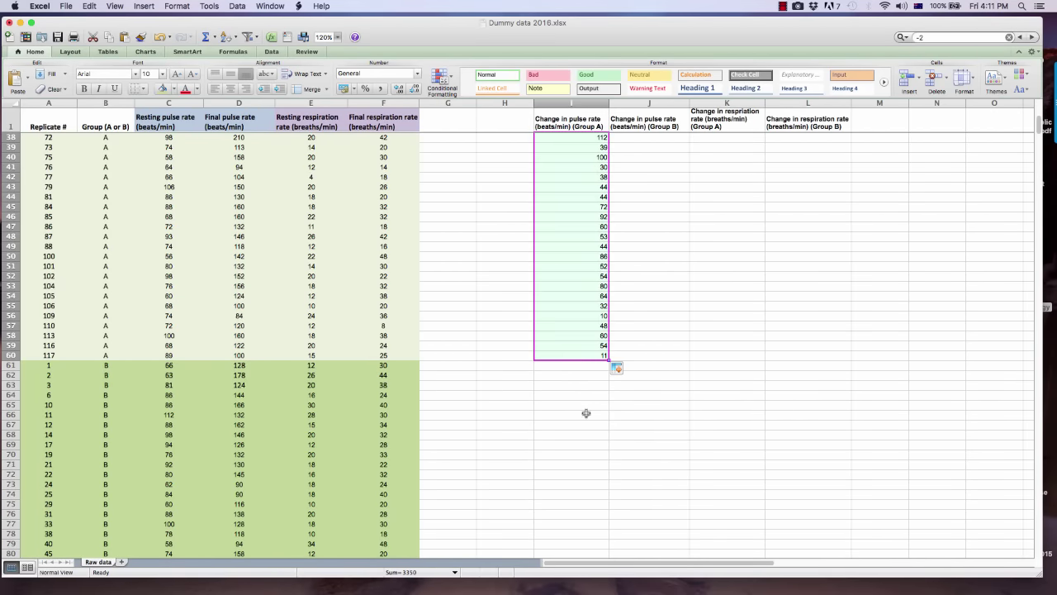
pyautogui.scroll(10, 557, 355)
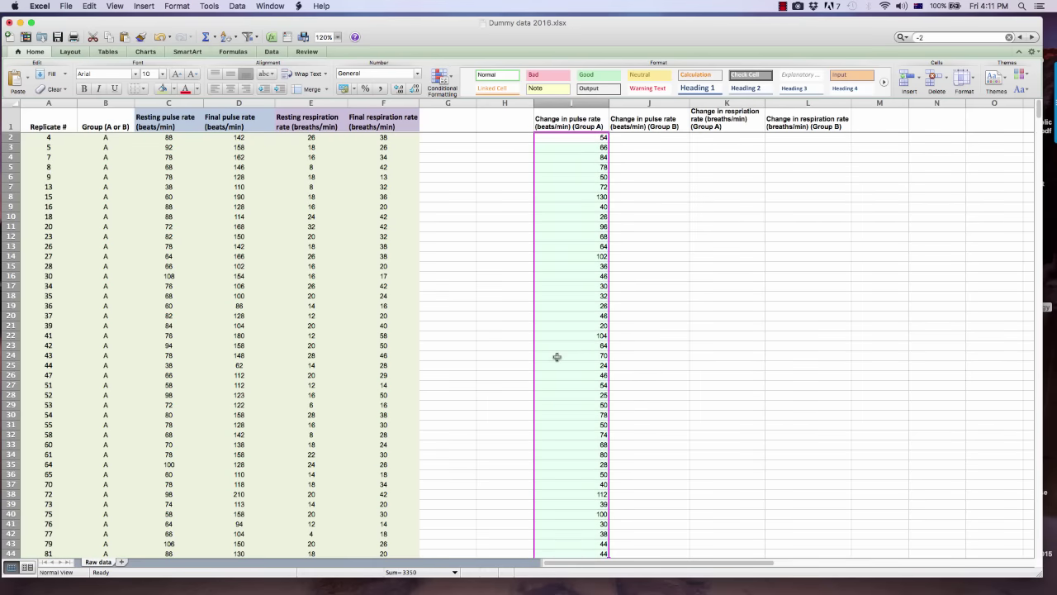
# Step: Calculate the first Group B pulse change in J2 with the formula =D61-C61
pyautogui.click(641, 137)
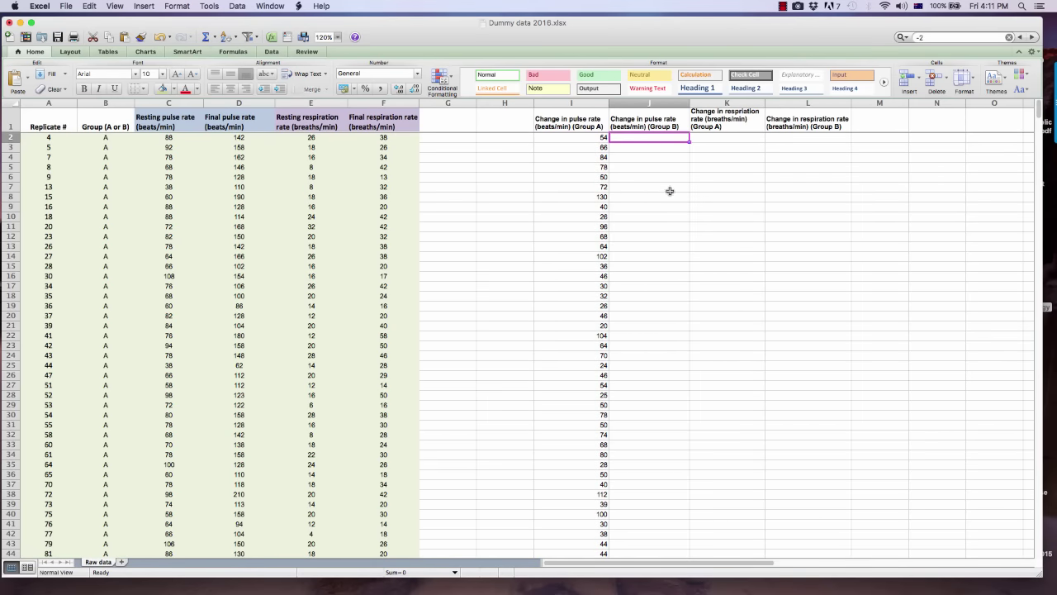
pyautogui.write('=')
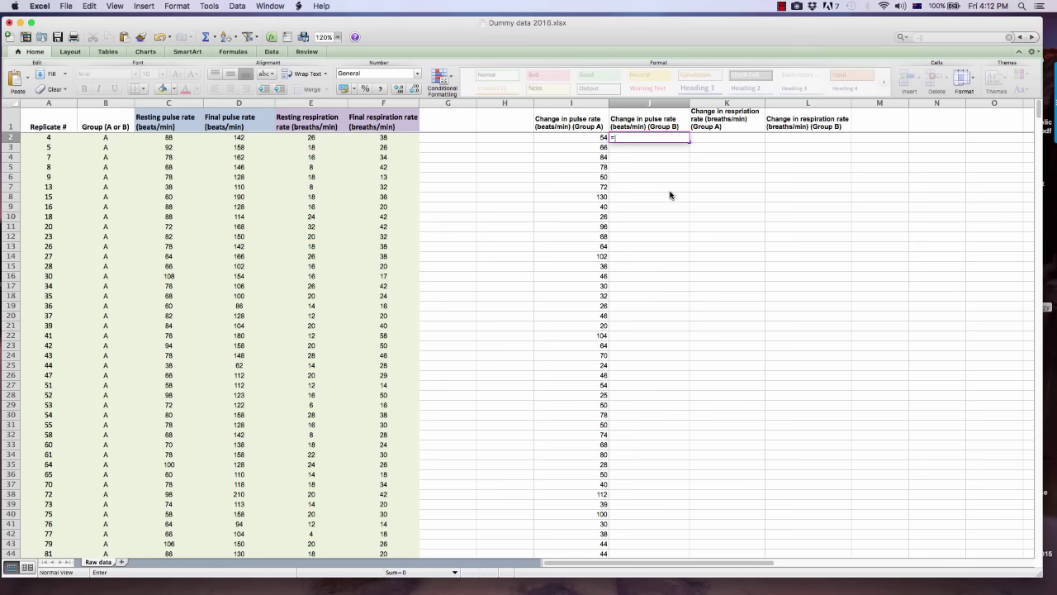
pyautogui.moveTo(670, 195); pyautogui.dragTo(233, 222)
pyautogui.scroll(-3, 233, 222)
pyautogui.scroll(-10, 233, 222)
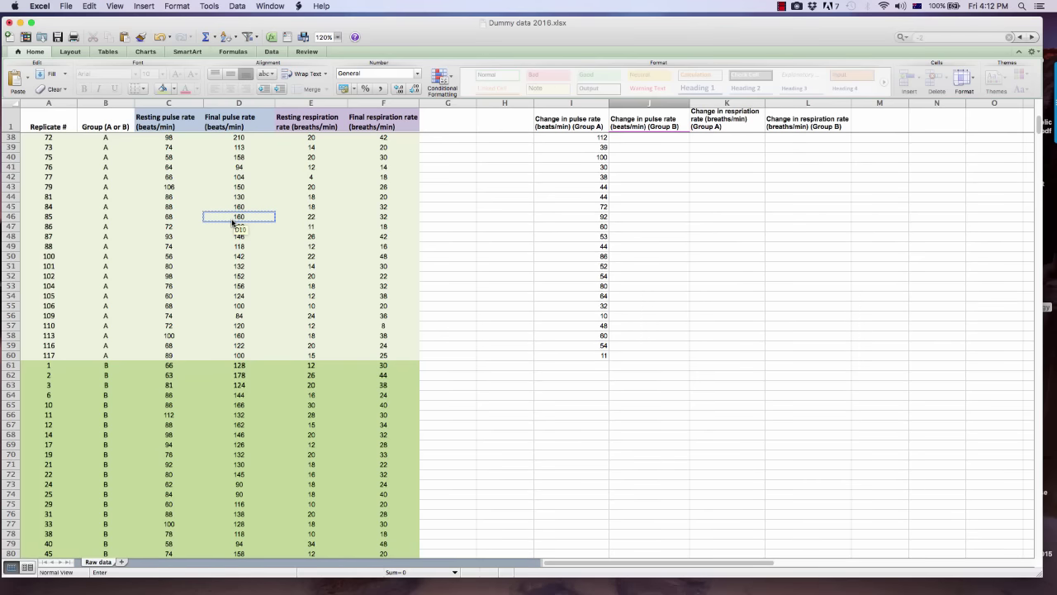
pyautogui.scroll(-5, 233, 222)
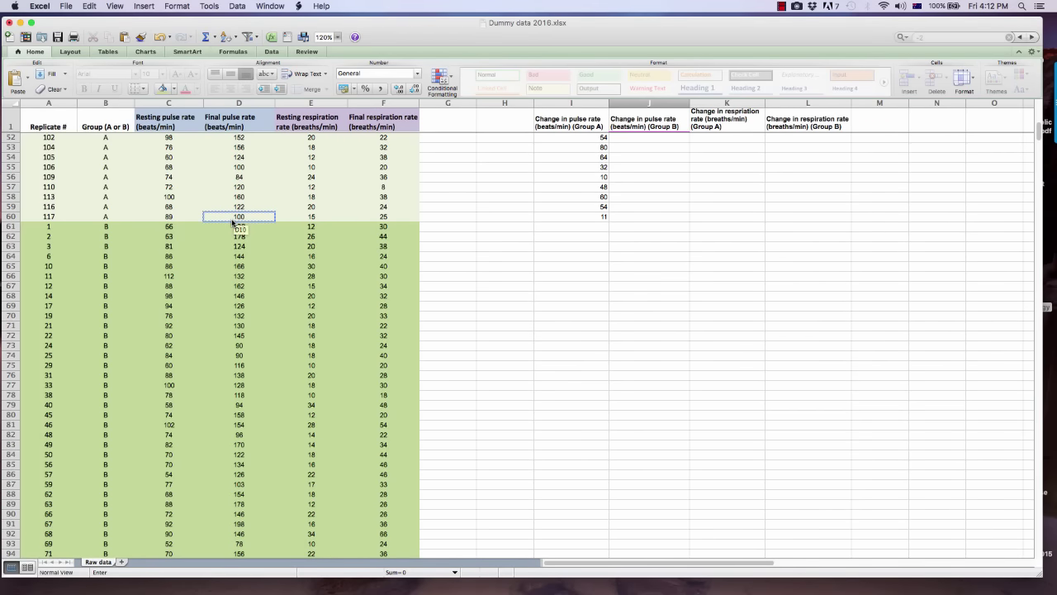
pyautogui.moveTo(255, 222); pyautogui.dragTo(244, 208)
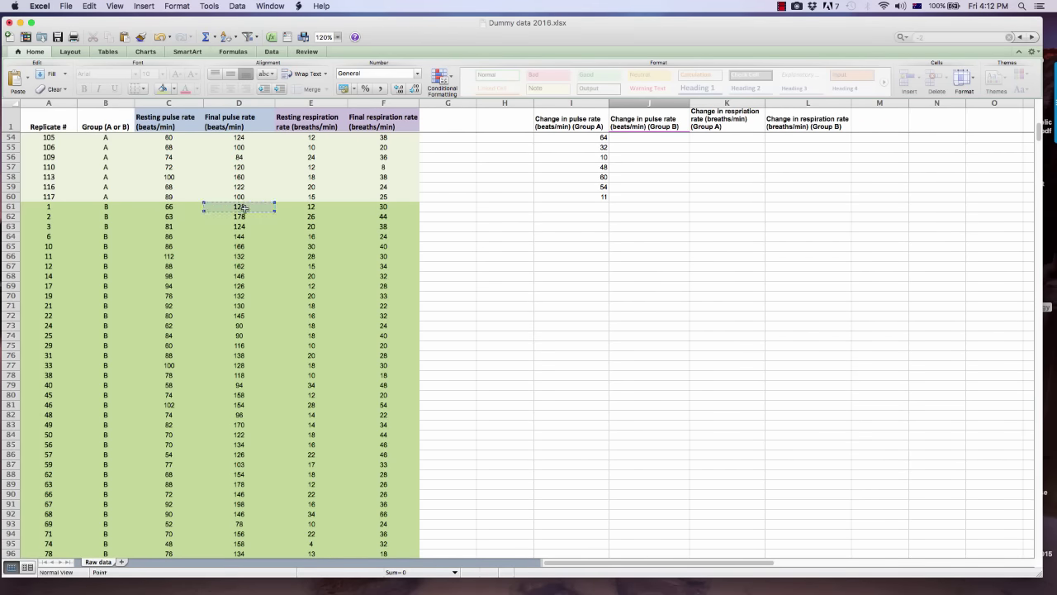
pyautogui.write('-')
pyautogui.click(176, 209)
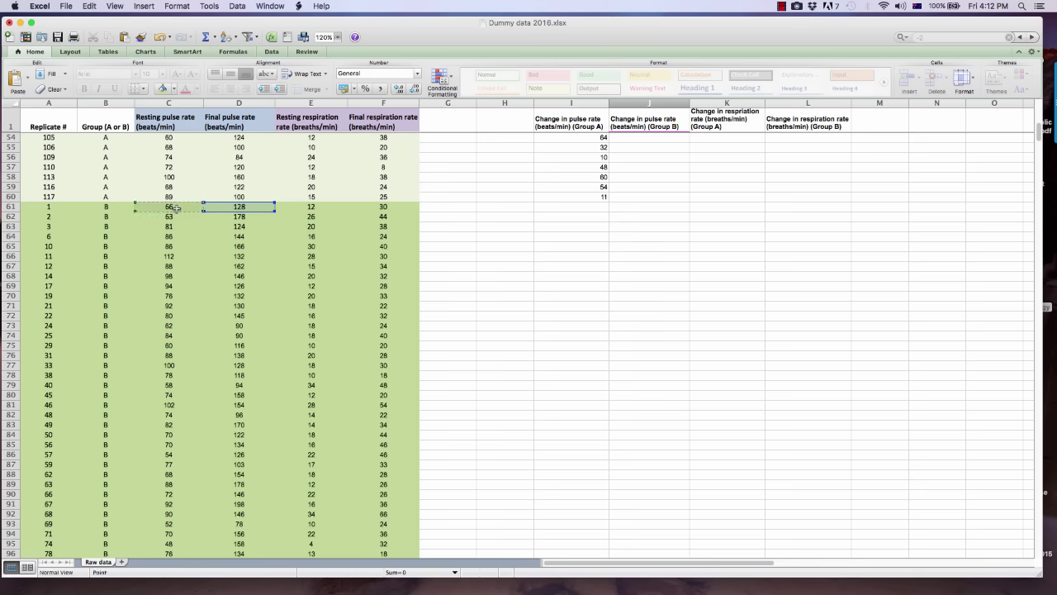
pyautogui.press('Return')
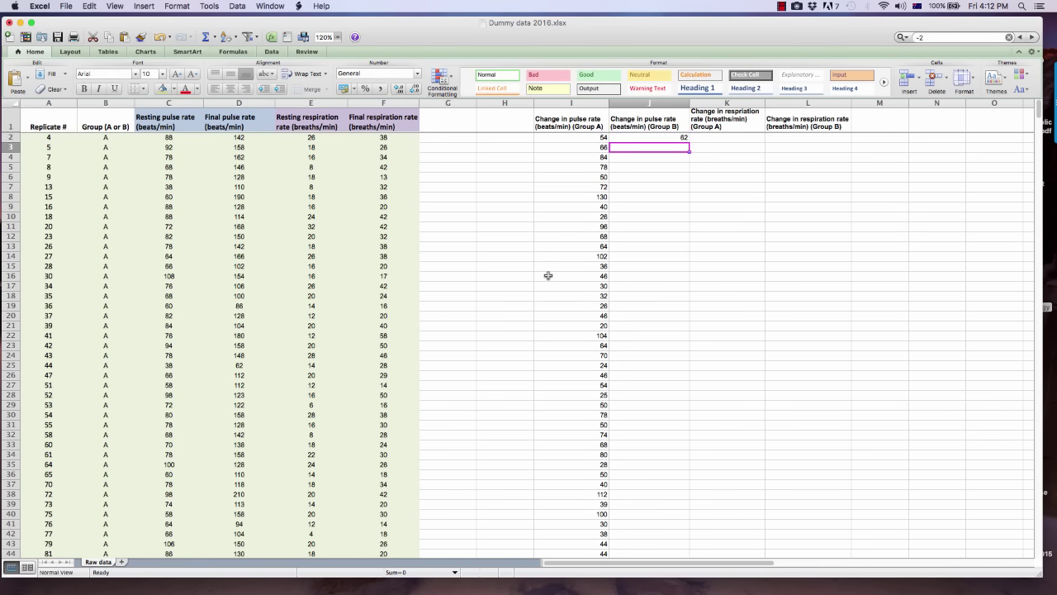
# Step: Copy the Group B pulse change formula in J2 down to J63
pyautogui.click(651, 139)
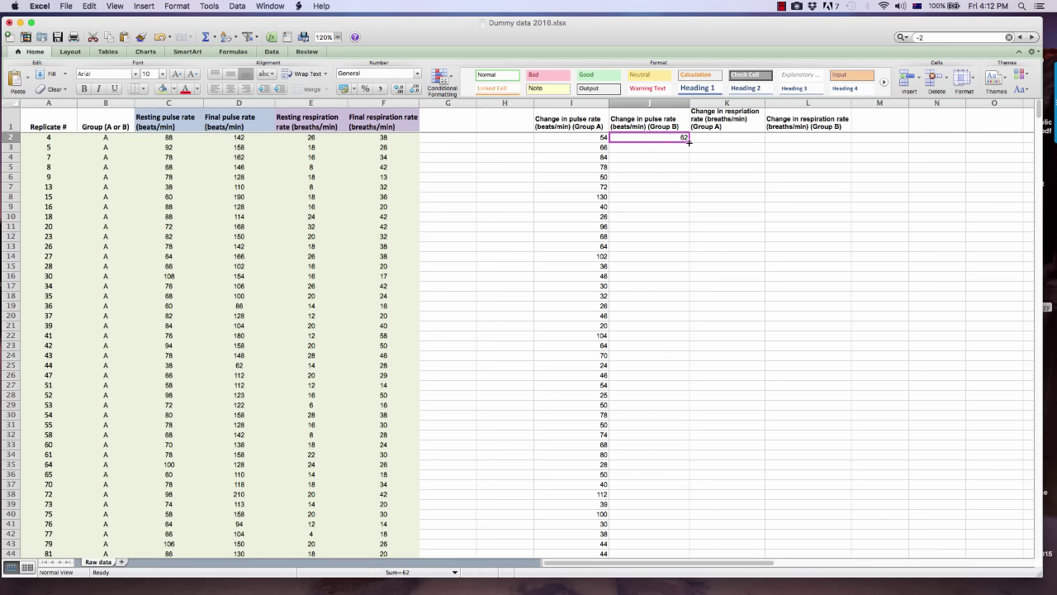
pyautogui.moveTo(689, 142); pyautogui.dragTo(673, 431)
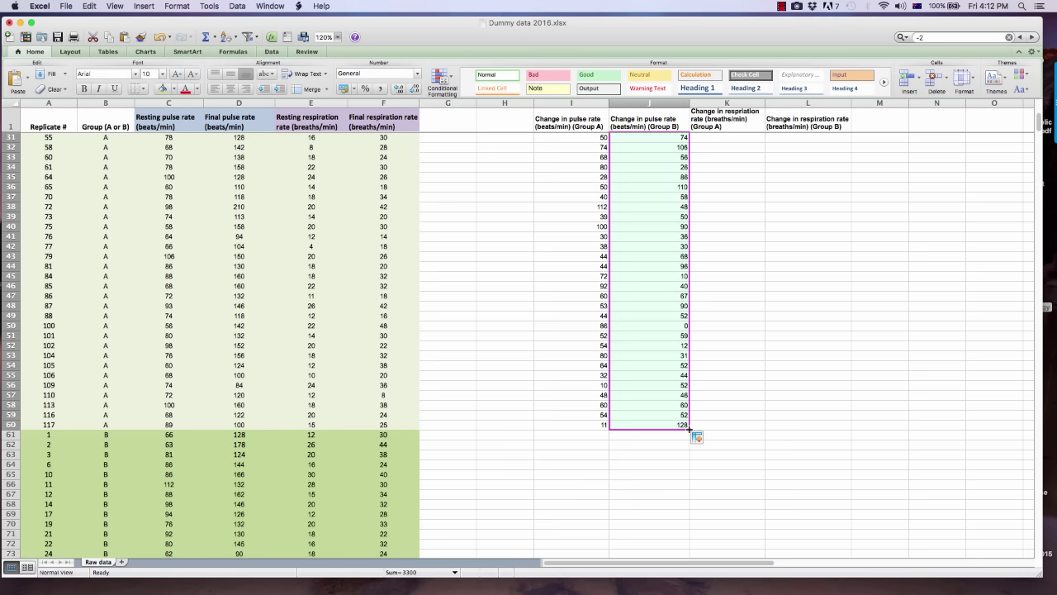
pyautogui.moveTo(690, 429); pyautogui.dragTo(689, 459)
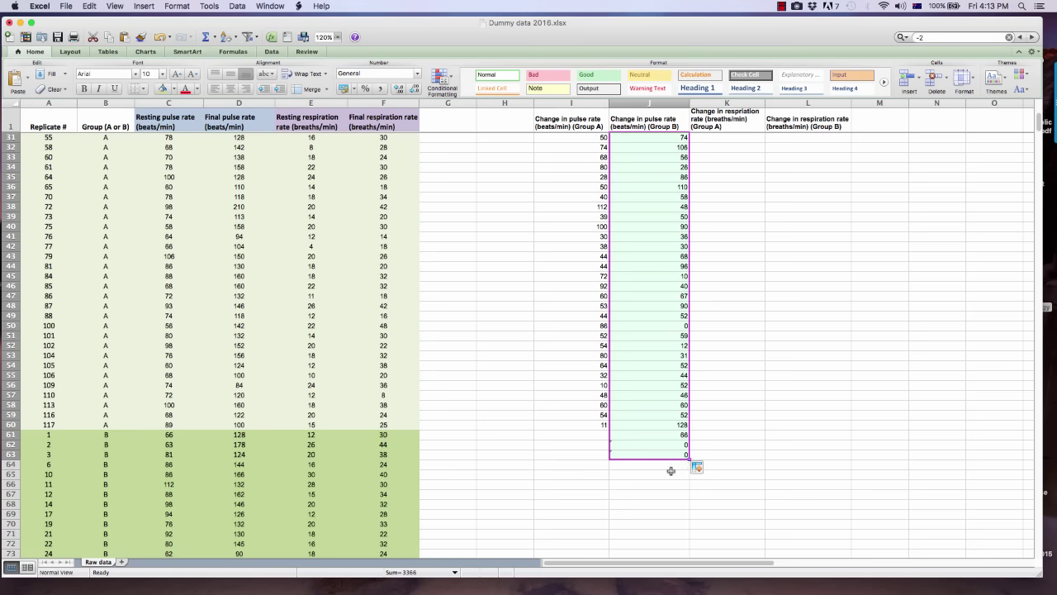
# Step: Open the formula in J63, check which data cells it refers to, and cancel the edit
pyautogui.click(671, 472)
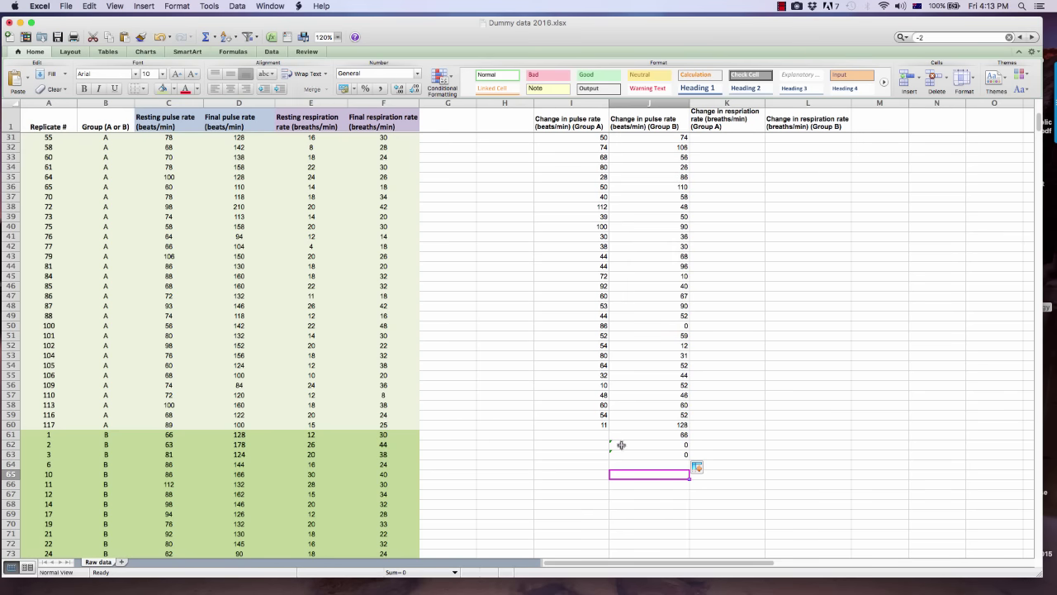
pyautogui.moveTo(617, 444); pyautogui.dragTo(656, 453)
pyautogui.click(655, 473)
pyautogui.doubleClick(654, 471)
pyautogui.scroll(-12, 419, 448)
pyautogui.scroll(-4, 417, 447)
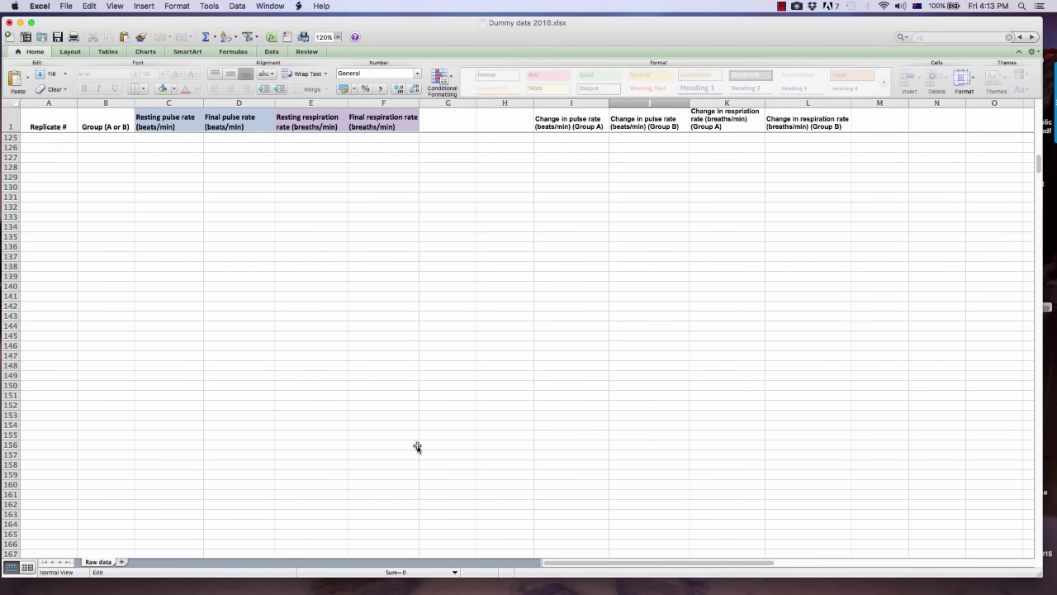
pyautogui.scroll(3, 300, 324)
pyautogui.scroll(16, 447, 316)
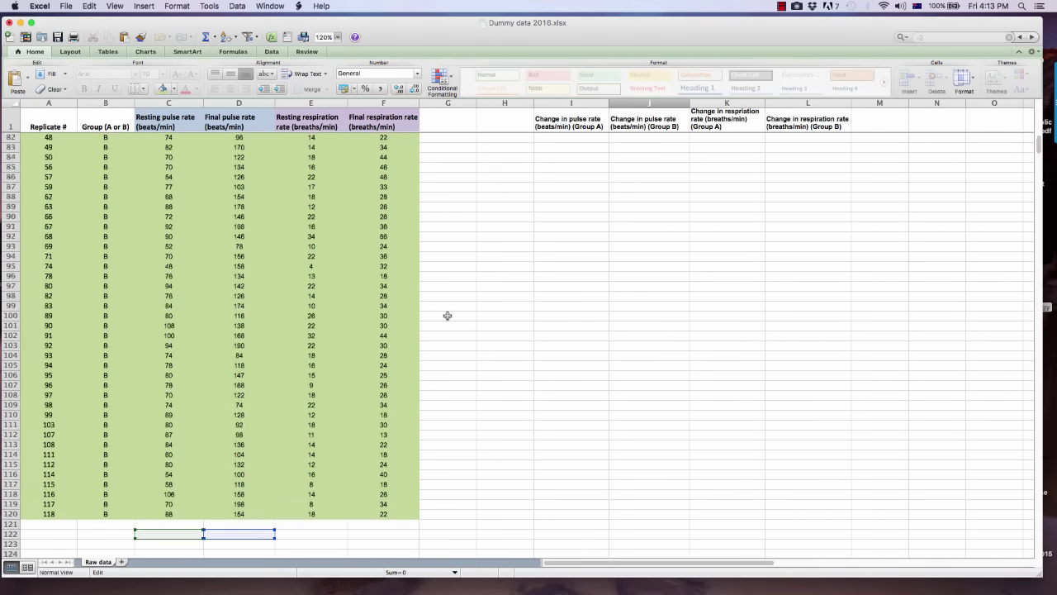
pyautogui.click(576, 436)
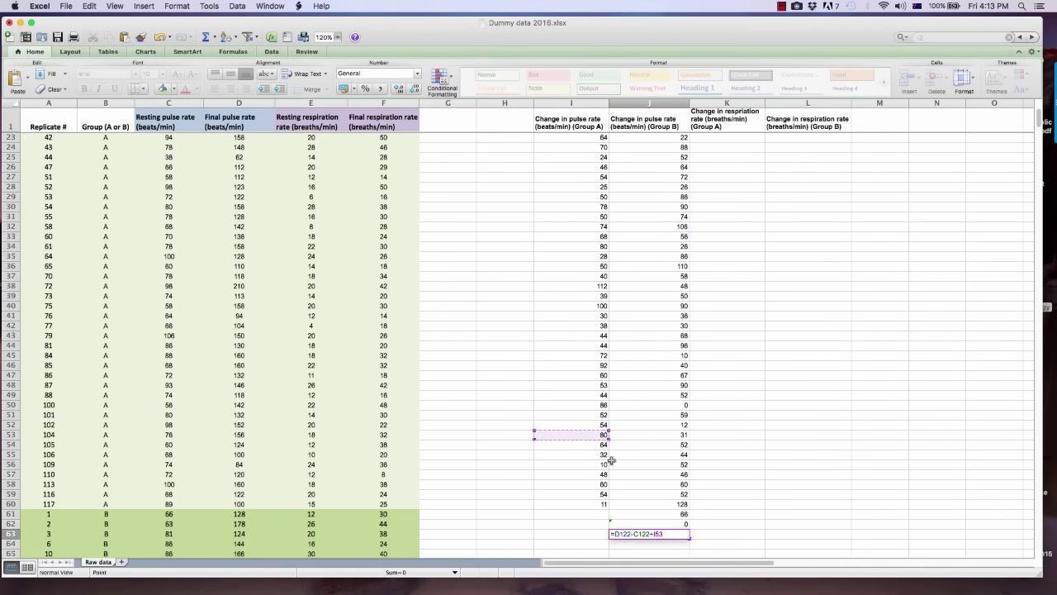
pyautogui.scroll(-3, 611, 446)
pyautogui.click(647, 478)
pyautogui.press('super+v')
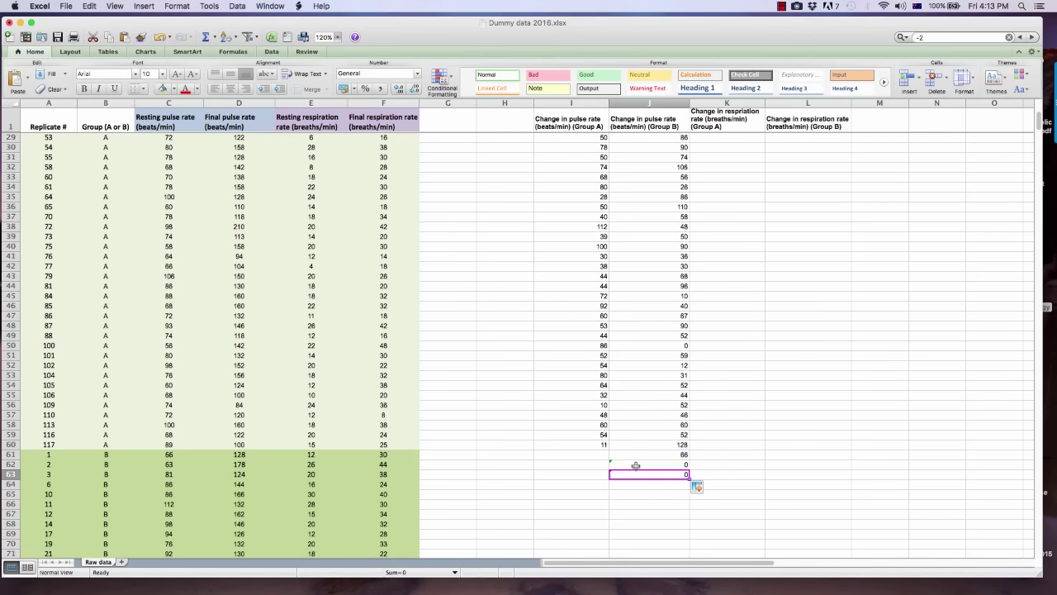
# Step: Clear the surplus Group B pulse change formulas from J62 and J63
pyautogui.moveTo(638, 468); pyautogui.dragTo(657, 474)
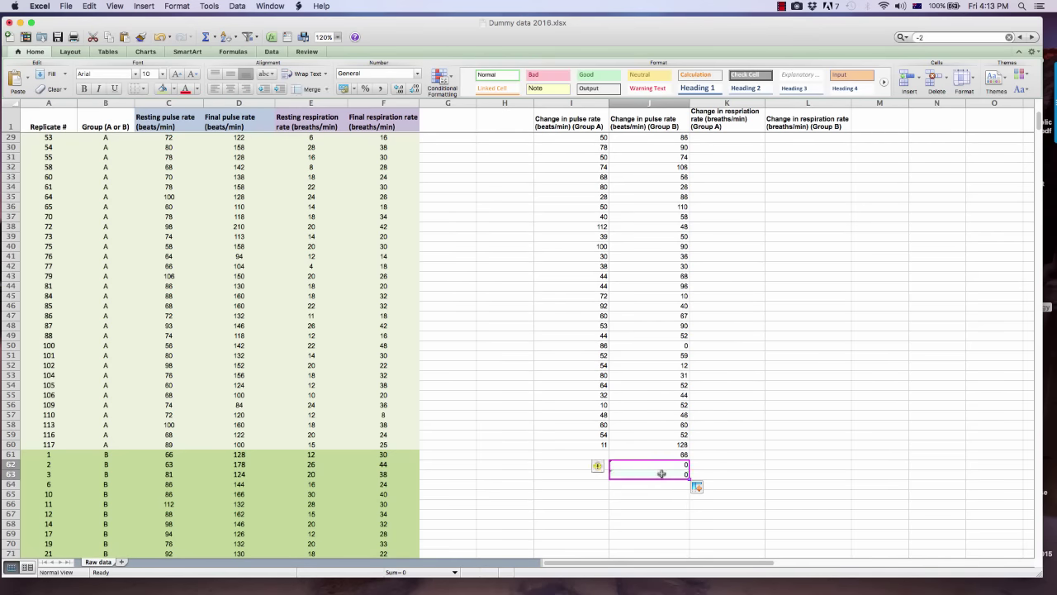
pyautogui.press('Delete')
pyautogui.click(662, 474)
pyautogui.press('BackSpace')
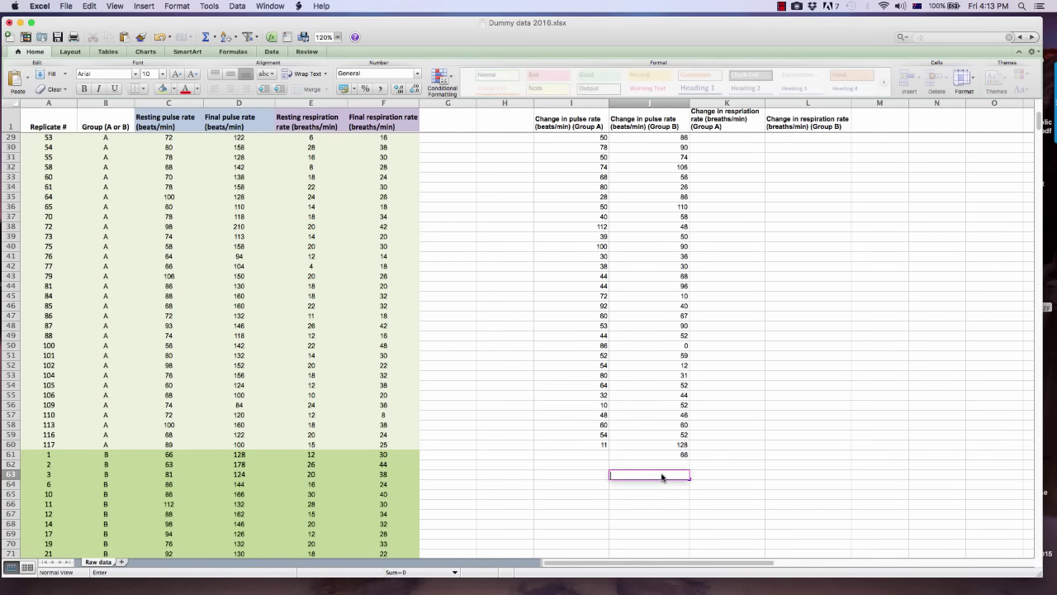
pyautogui.click(771, 474)
# Step: Calculate the first Group A respiration change in K2 with the formula =F2-E2
pyautogui.scroll(9, 671, 418)
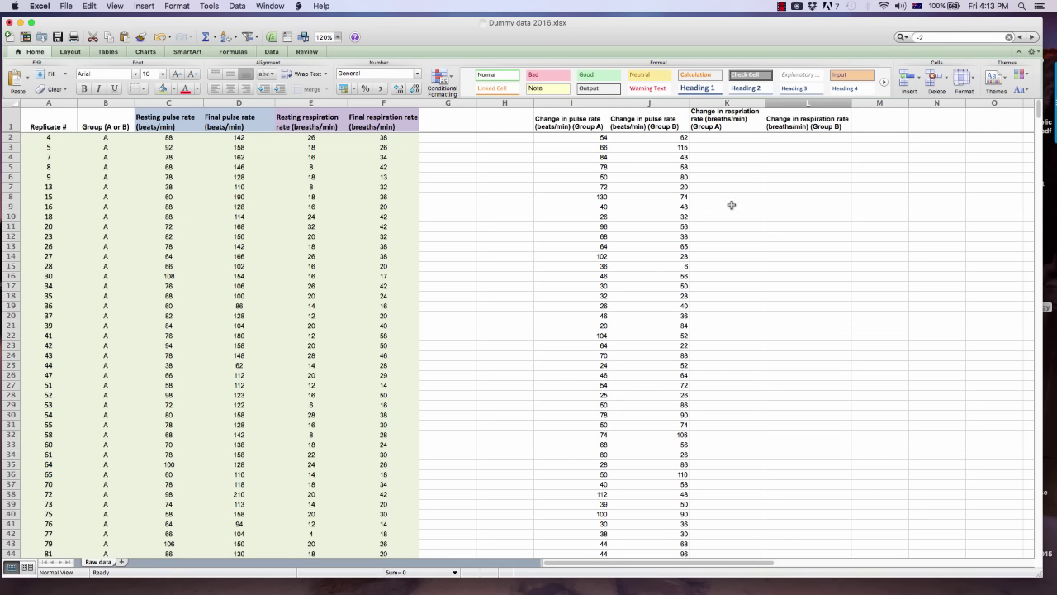
pyautogui.click(724, 138)
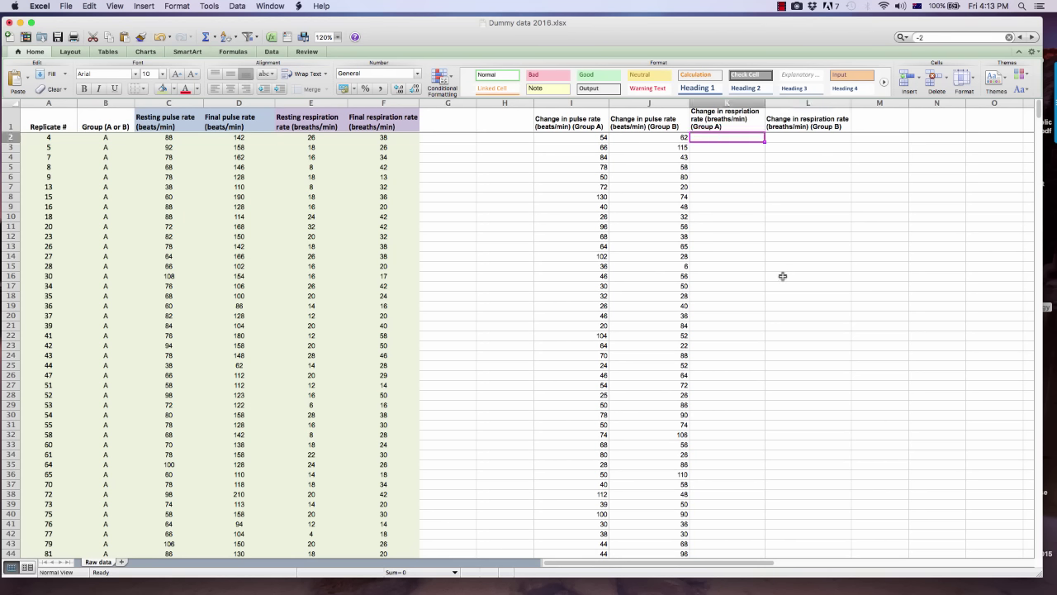
pyautogui.write('=')
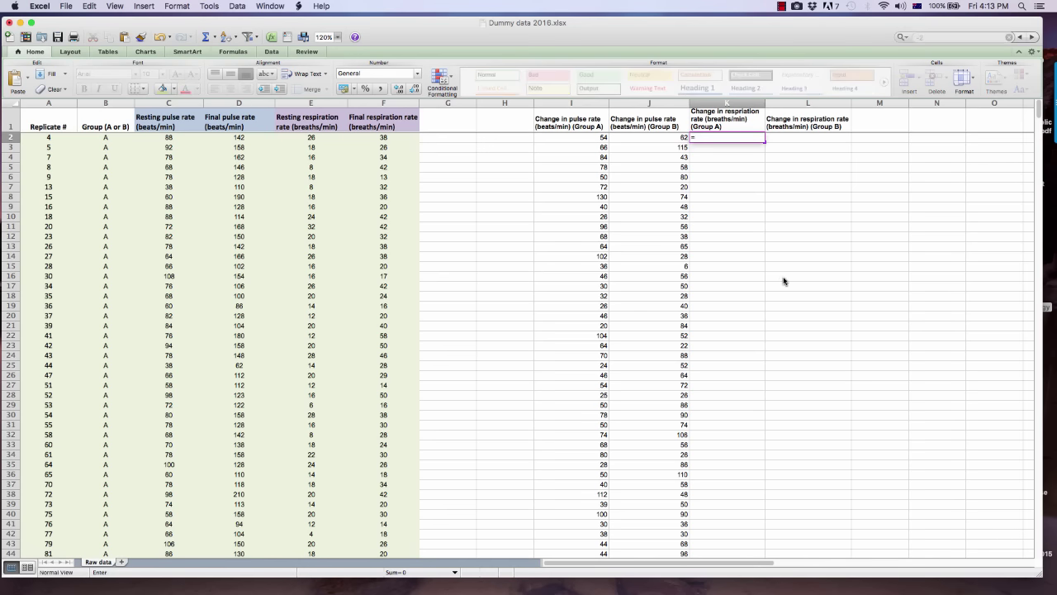
pyautogui.click(548, 238)
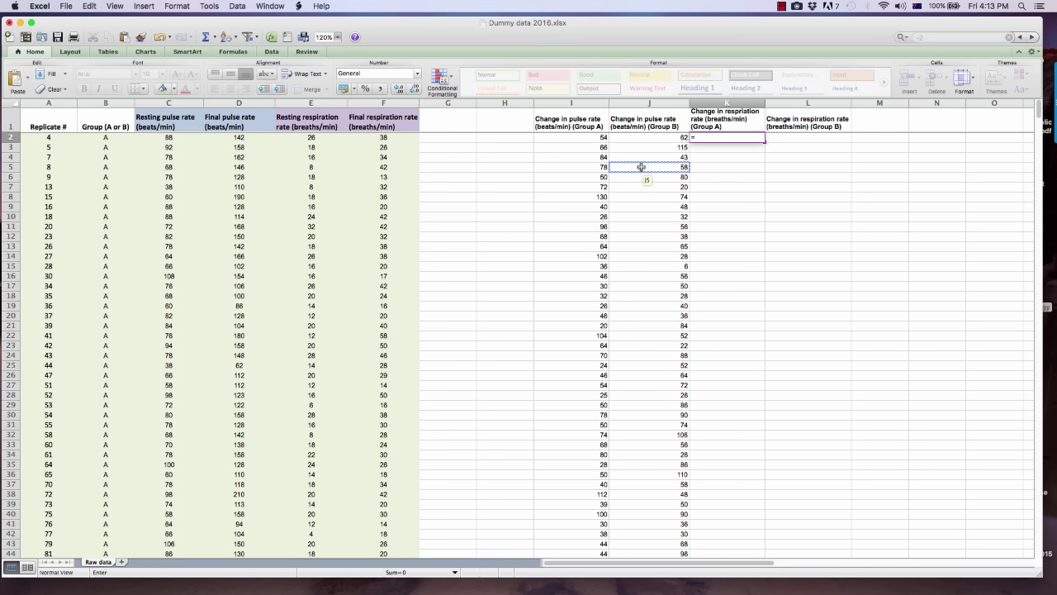
pyautogui.click(389, 142)
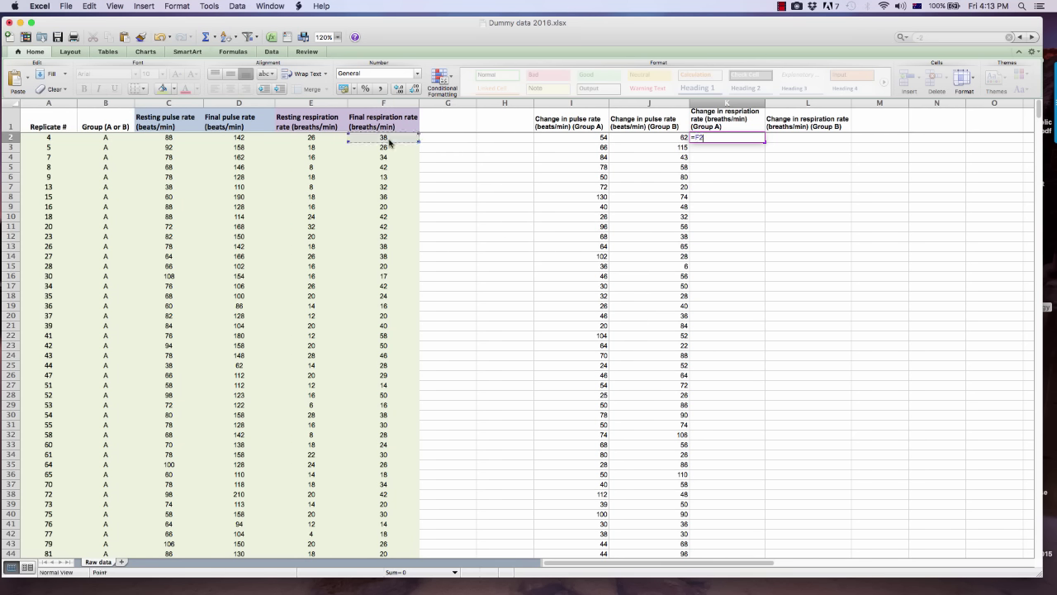
pyautogui.write('-')
pyautogui.click(312, 138)
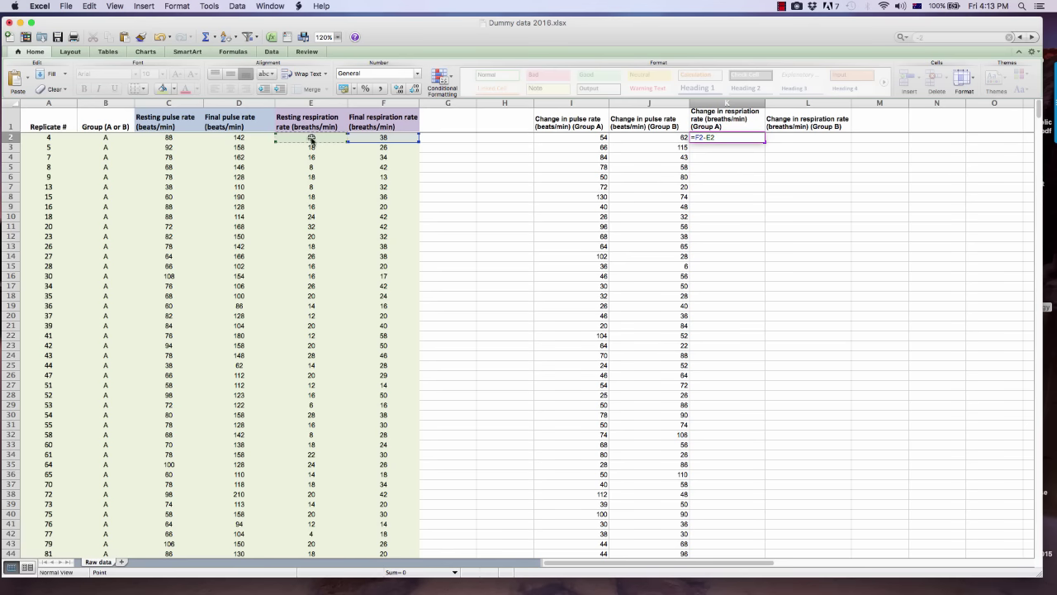
pyautogui.press('Return')
# Step: Copy the Group A respiration change formula in K2 down to K60
pyautogui.click(747, 138)
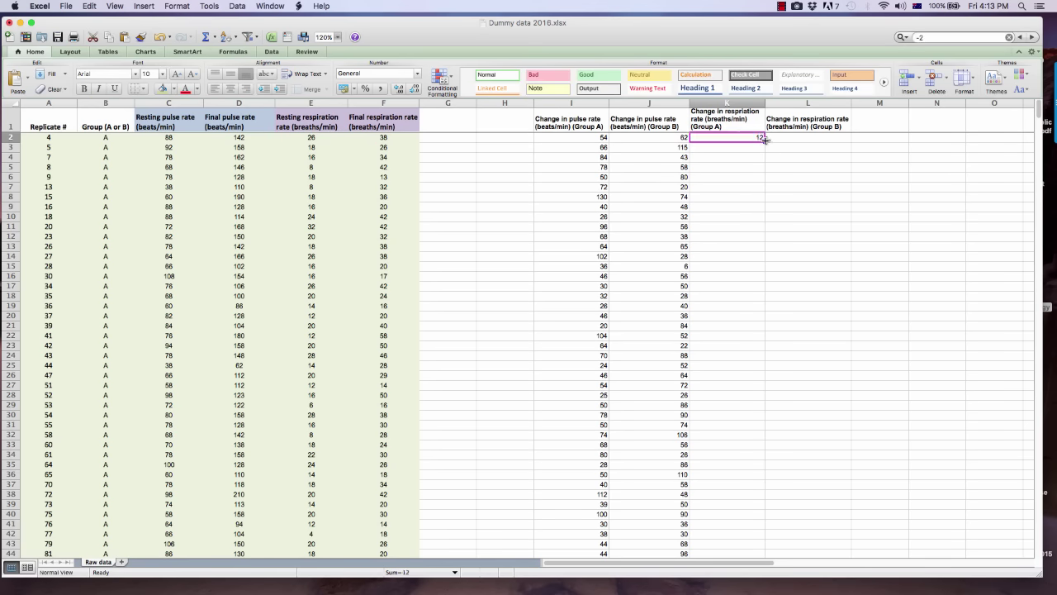
pyautogui.moveTo(764, 142); pyautogui.dragTo(741, 451)
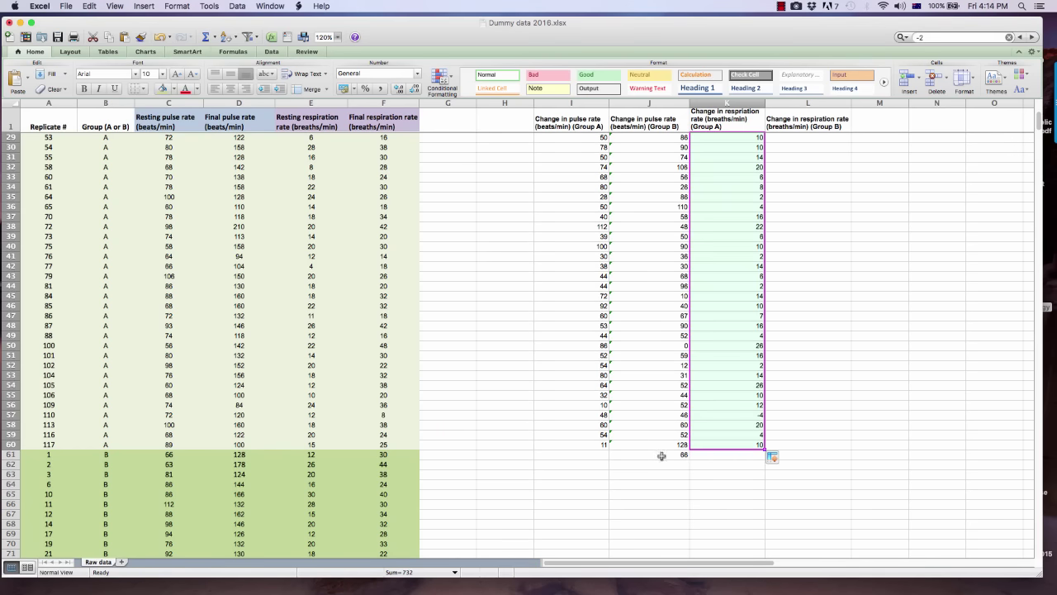
# Step: Calculate the first Group B respiration change in L2 with the formula =F61-E61
pyautogui.scroll(9, 810, 389)
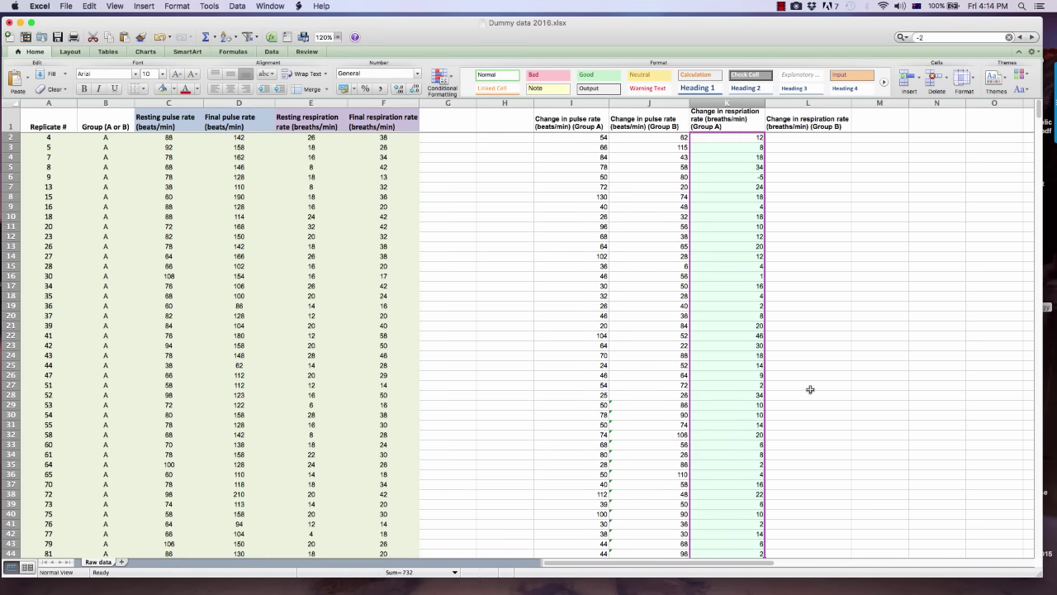
pyautogui.click(788, 141)
pyautogui.write('=')
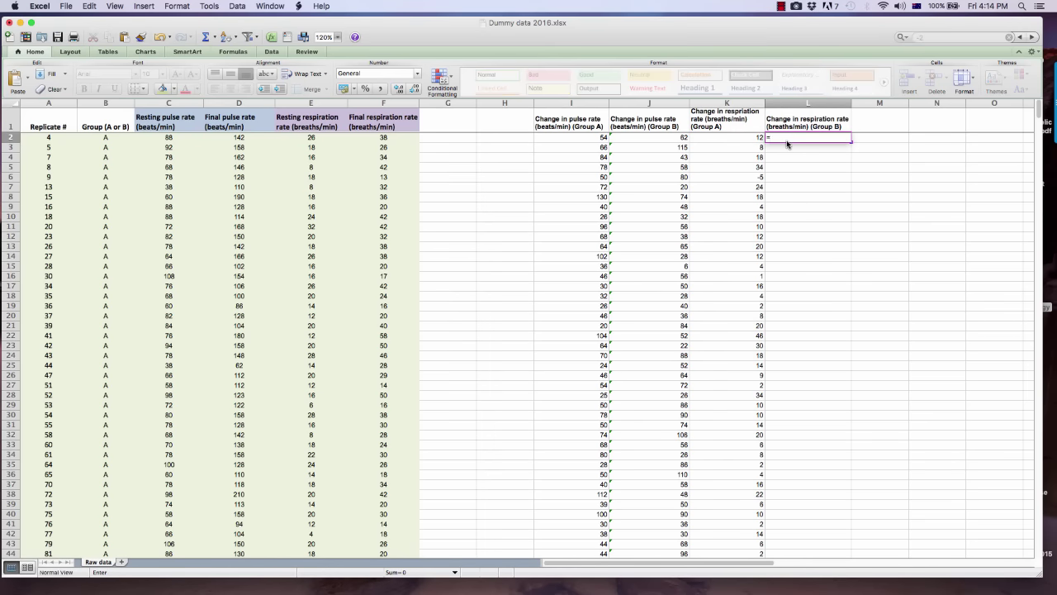
pyautogui.click(406, 180)
pyautogui.scroll(-15, 407, 185)
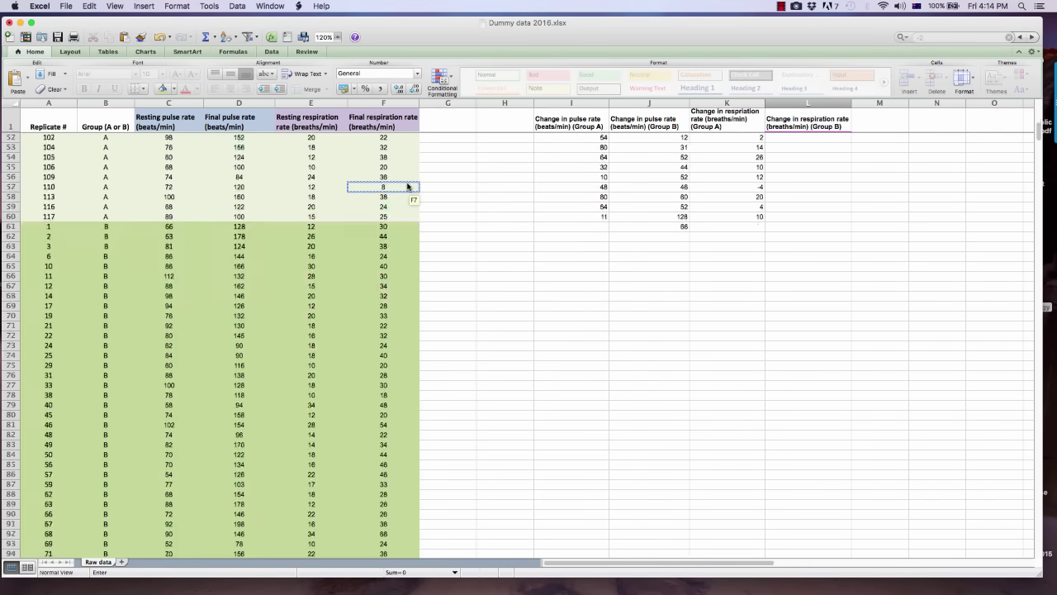
pyautogui.scroll(-2, 405, 183)
pyautogui.click(392, 176)
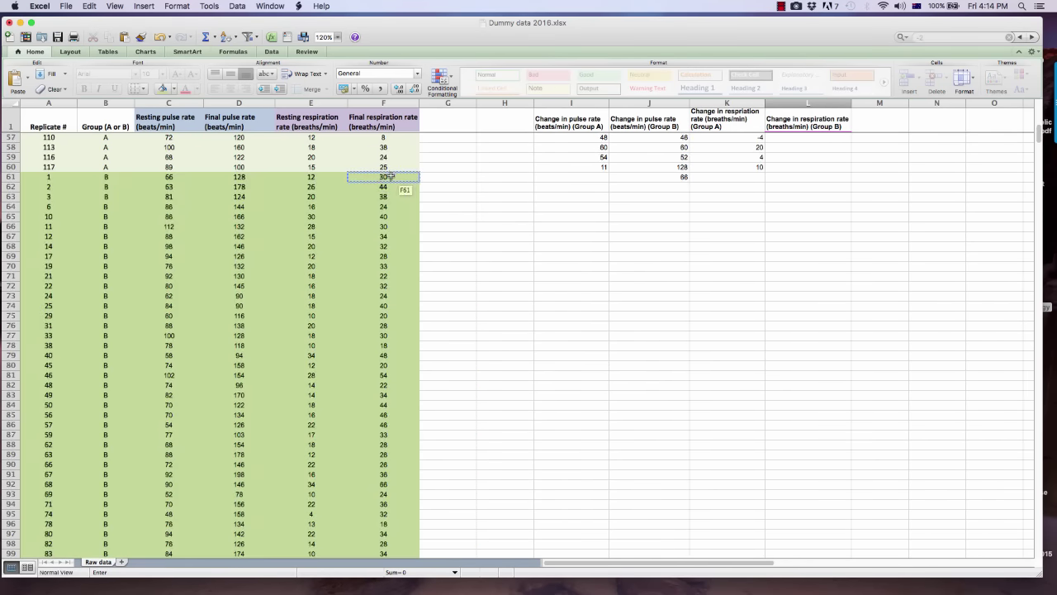
pyautogui.write('-')
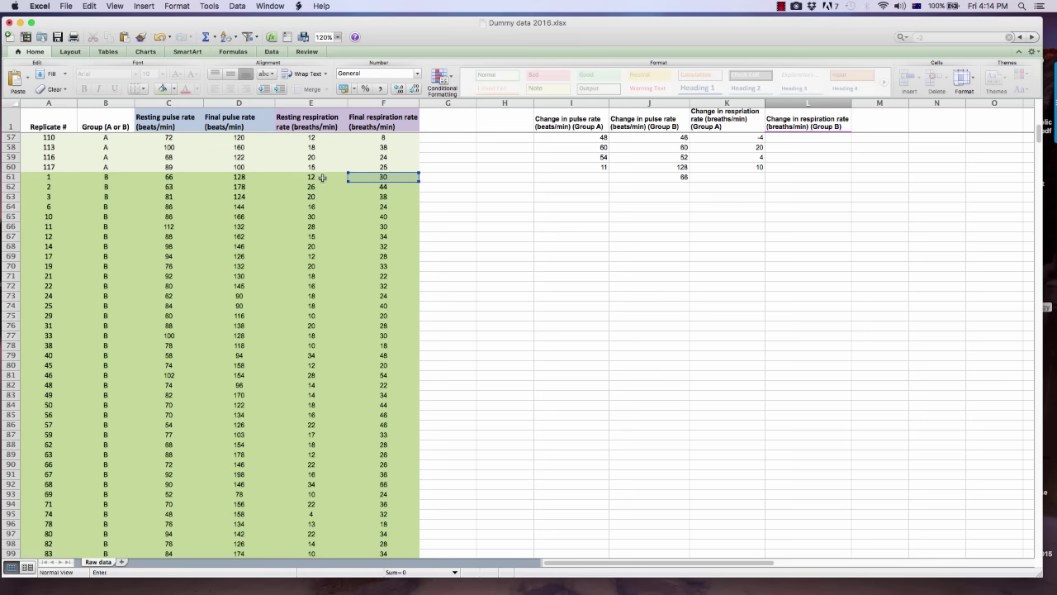
pyautogui.click(322, 177)
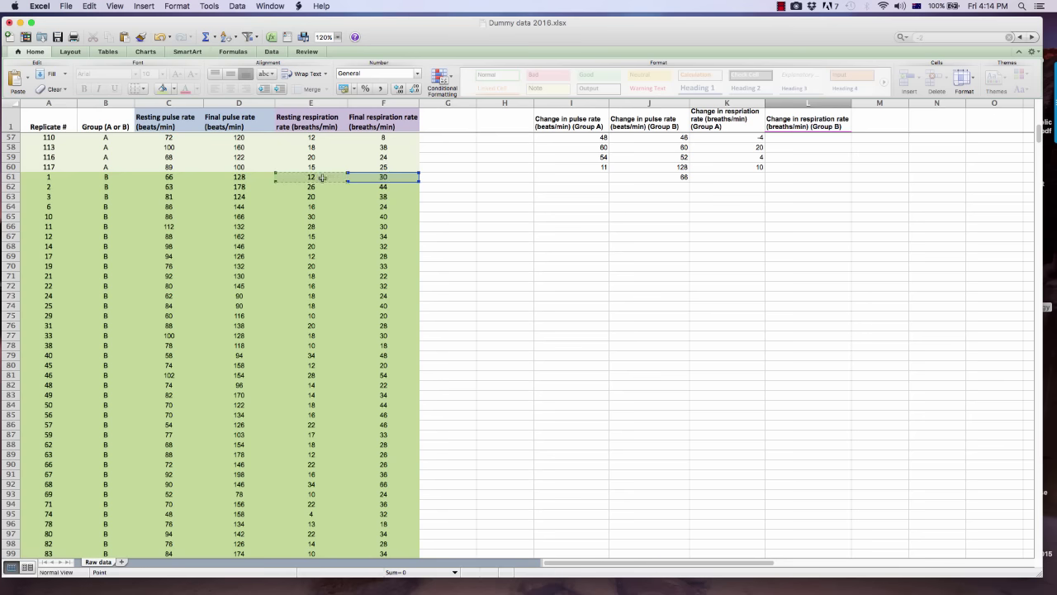
pyautogui.press('Return')
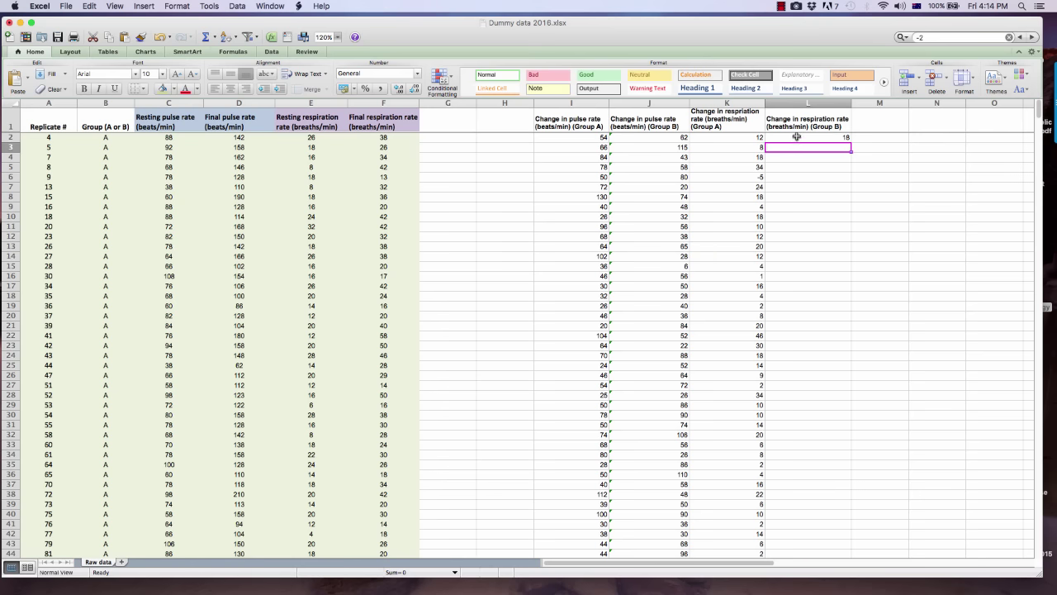
# Step: Copy the Group B respiration change formula in L2 down to L61
pyautogui.click(797, 137)
pyautogui.moveTo(851, 142); pyautogui.dragTo(834, 381)
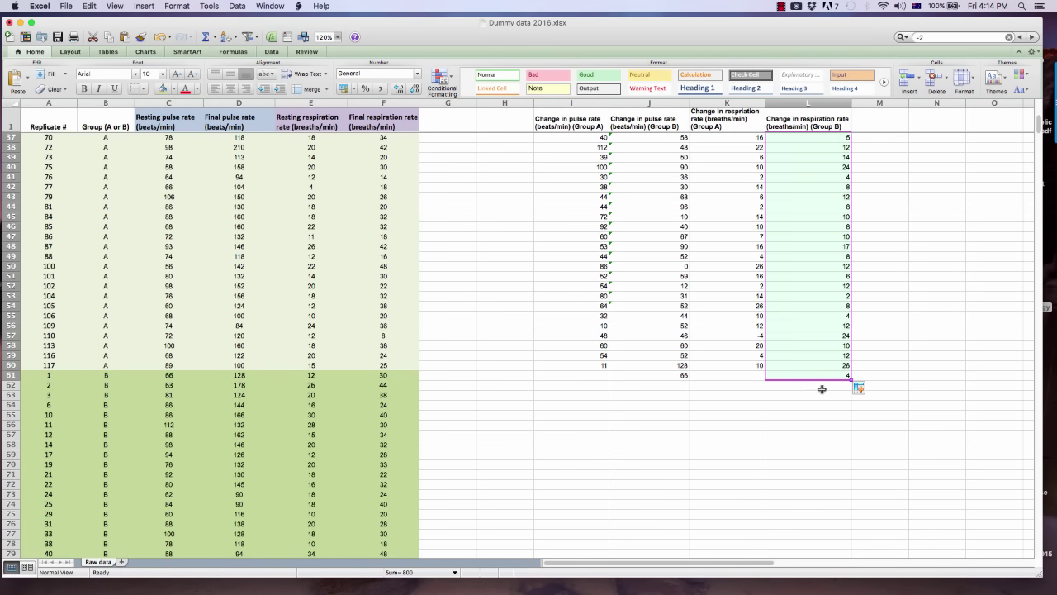
pyautogui.click(793, 414)
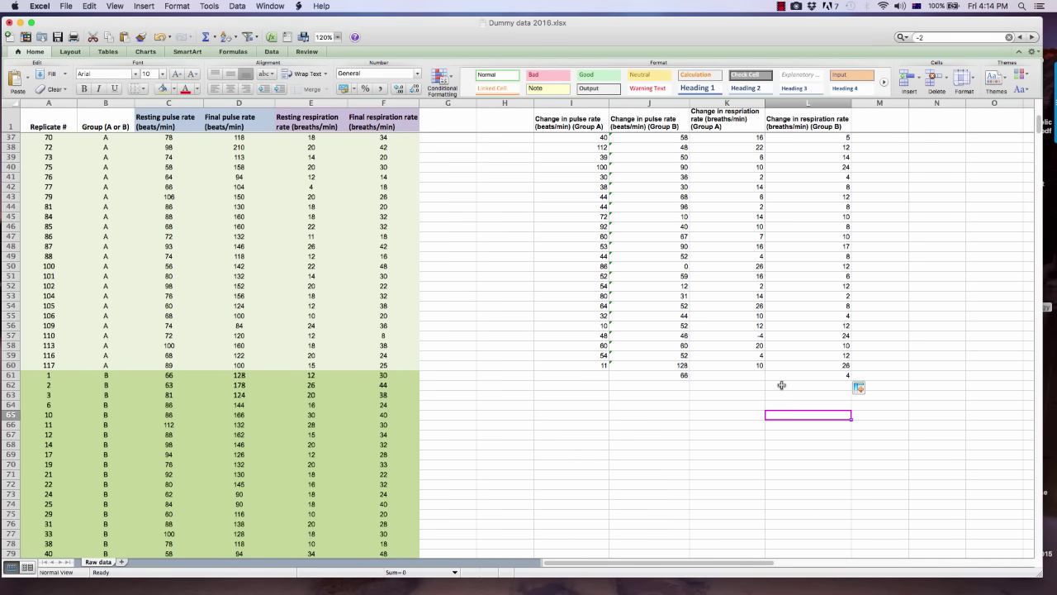
# Step: Open the formula in L61 and check that it refers to the last Group B data row
pyautogui.doubleClick(797, 378)
pyautogui.scroll(-20, 419, 402)
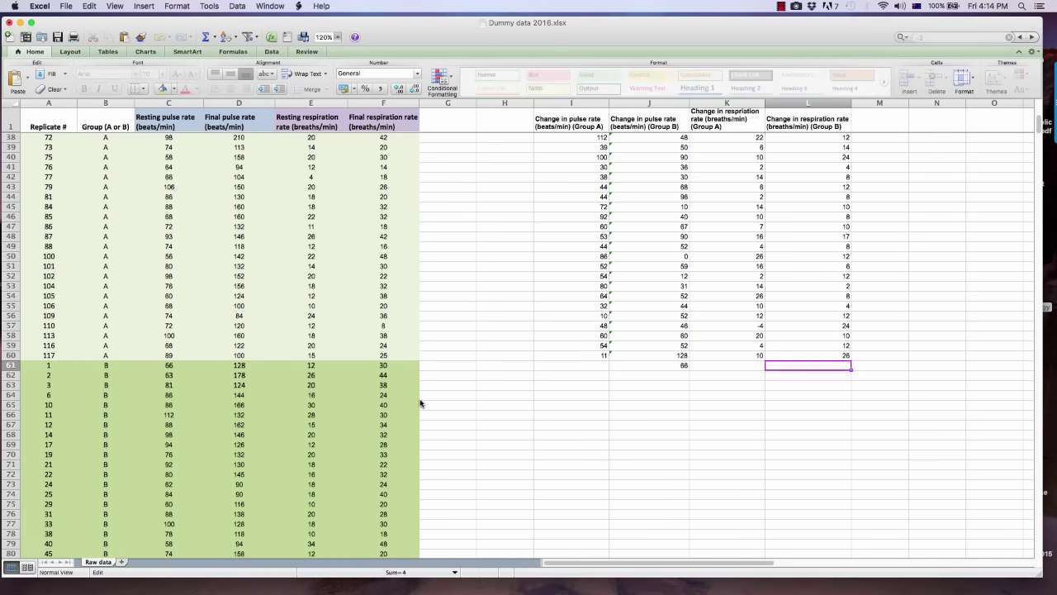
pyautogui.scroll(20, 420, 403)
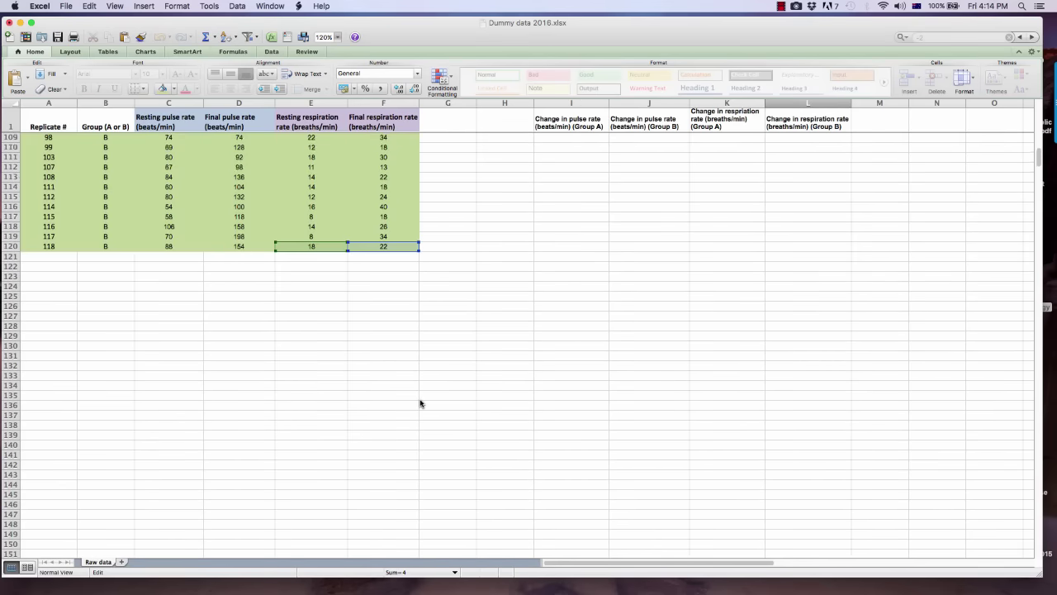
pyautogui.scroll(15, 419, 403)
pyautogui.scroll(-4, 420, 403)
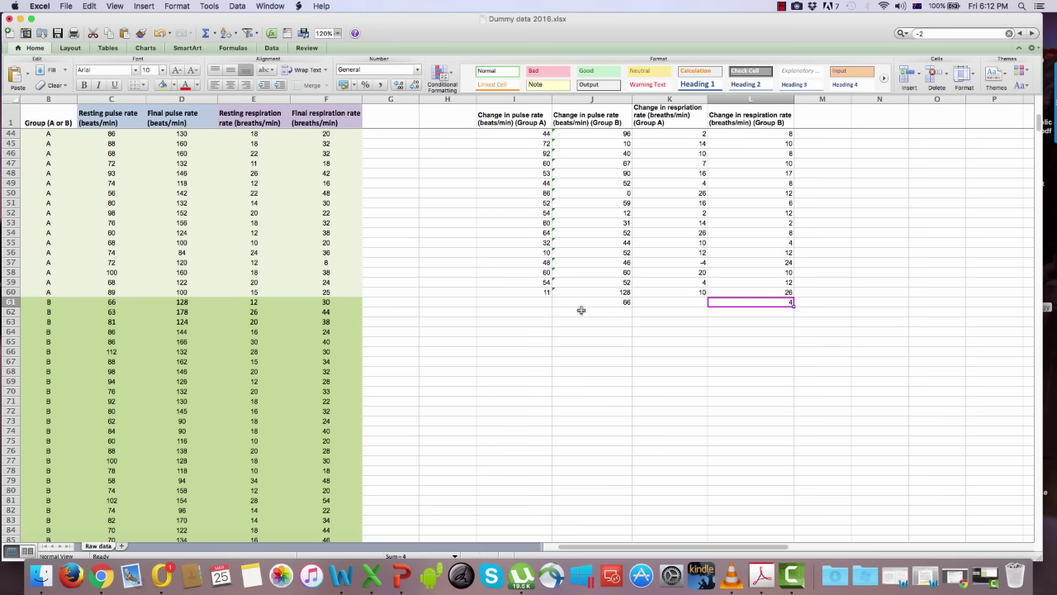
# Step: Label cell H64 below the change columns as Mean
pyautogui.click(466, 322)
pyautogui.click(452, 335)
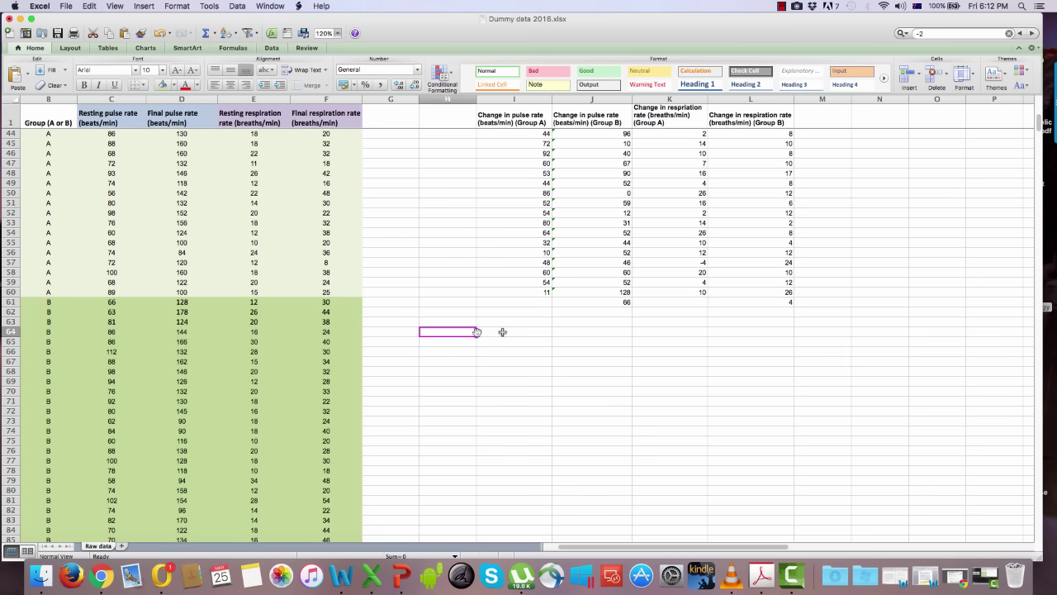
pyautogui.write('Mean')
# Step: Calculate the mean Group A pulse change in I64 with the formula =average(I2:I61)
pyautogui.click(503, 332)
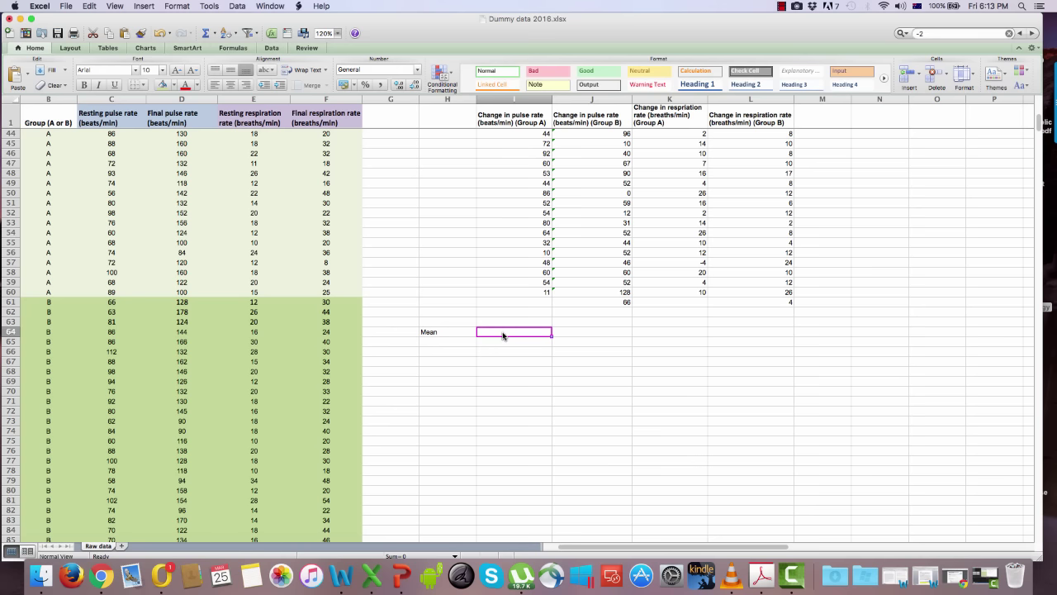
pyautogui.write('=')
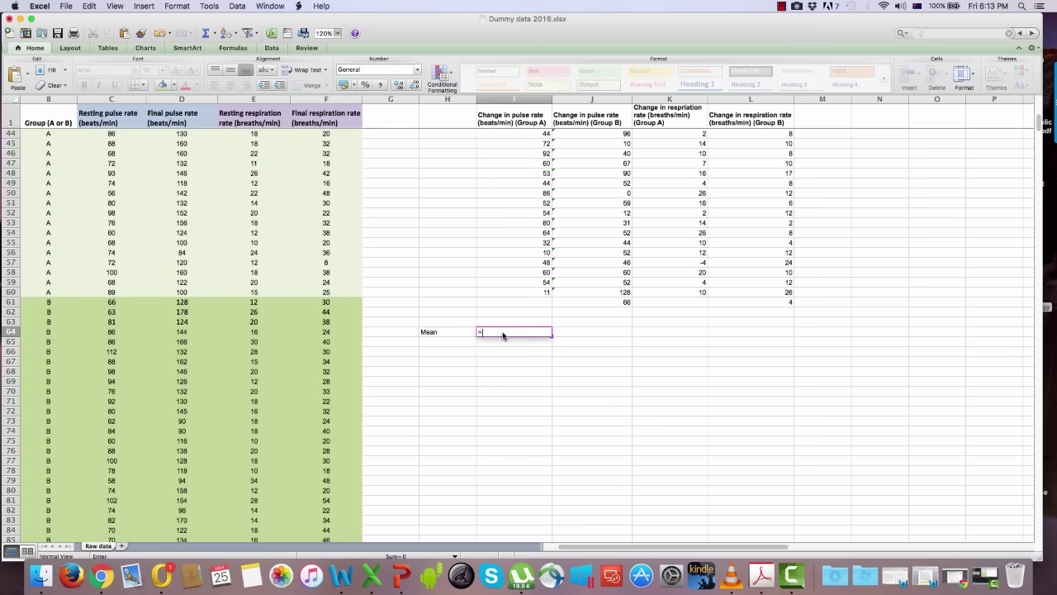
pyautogui.write('average')
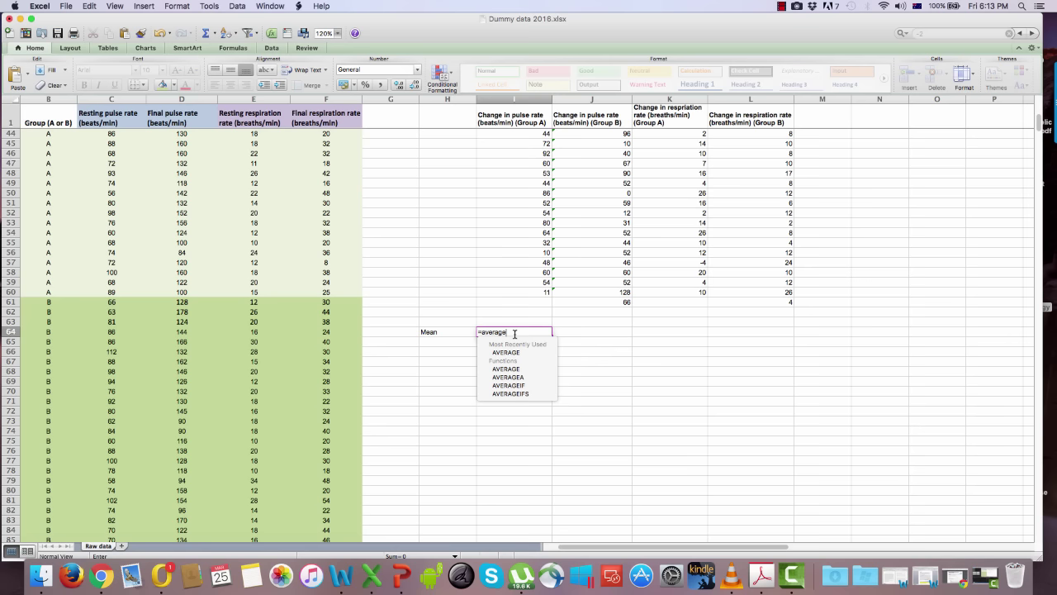
pyautogui.write('(')
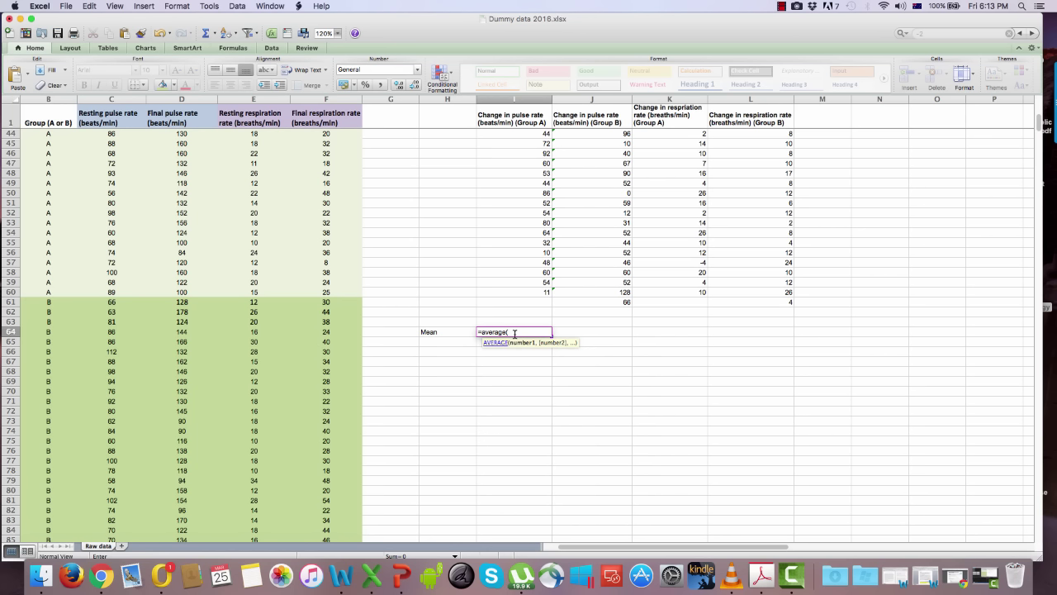
pyautogui.click(529, 292)
pyautogui.moveTo(529, 293)
pyautogui.mouseDown()
pyautogui.moveTo(535, 272)
pyautogui.moveTo(534, 290)
pyautogui.mouseUp()
pyautogui.scroll(14, 535, 291)
pyautogui.click(536, 189)
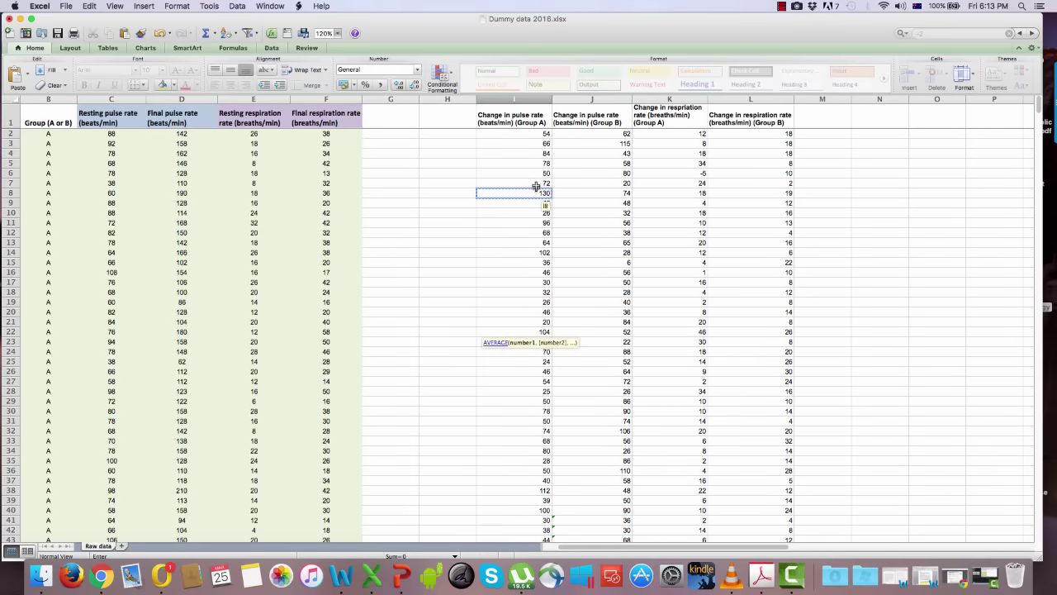
pyautogui.click(529, 134)
pyautogui.scroll(-3, 534, 273)
pyautogui.scroll(-10, 534, 275)
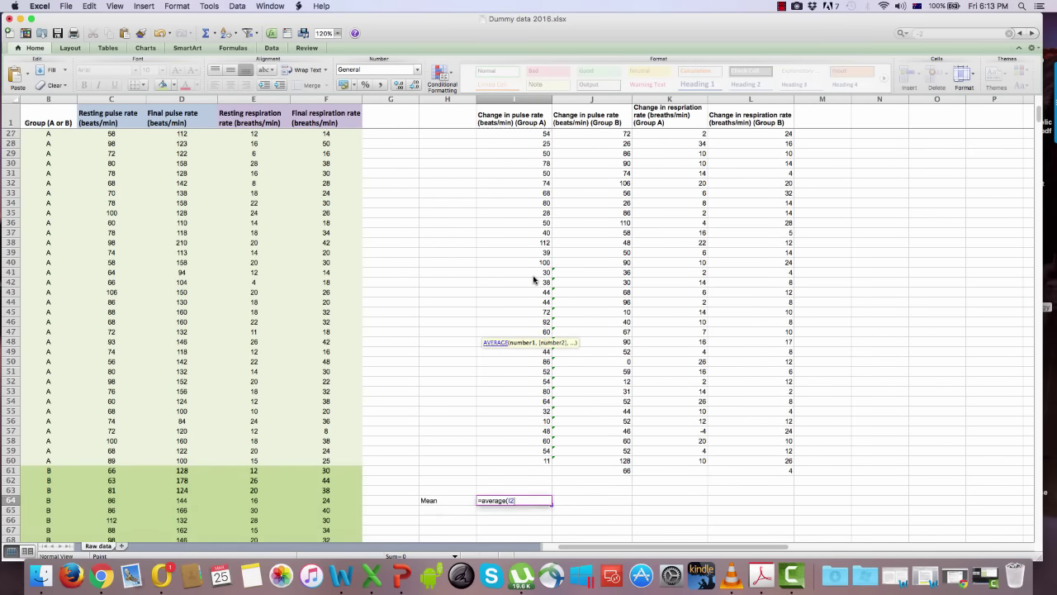
pyautogui.scroll(-1, 533, 281)
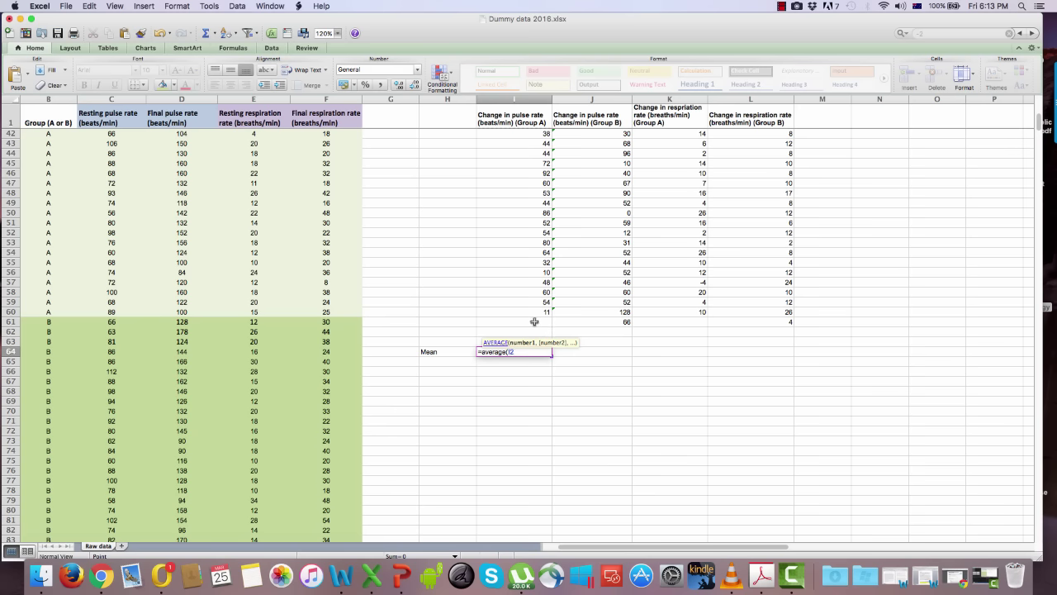
pyautogui.moveTo(535, 321); pyautogui.dragTo(534, 322)
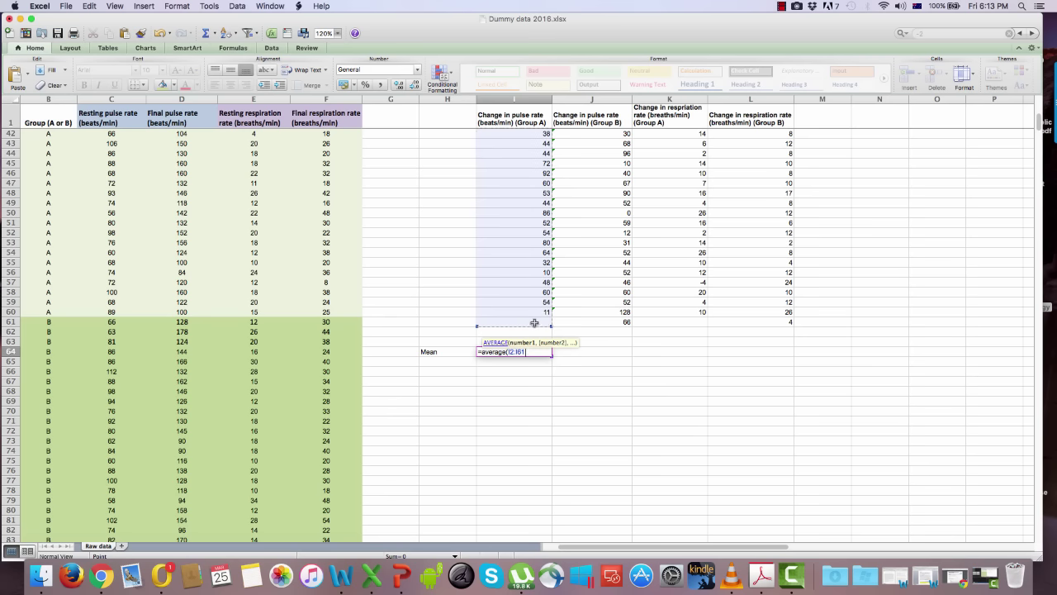
pyautogui.write(')')
pyautogui.press('Return')
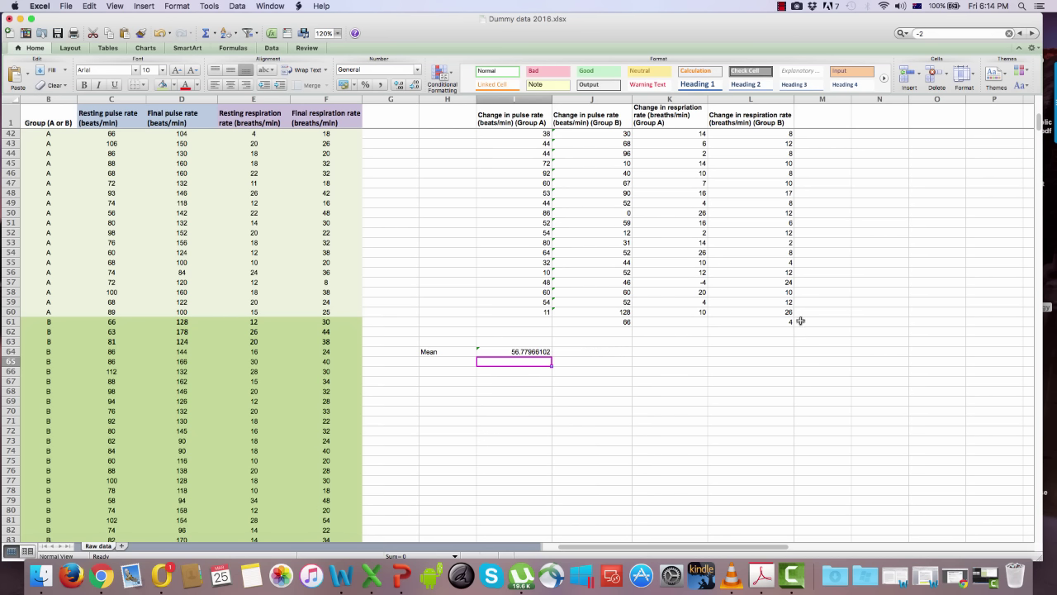
# Step: Copy the mean formula in I64 across to L64 for the other change columns
pyautogui.click(498, 351)
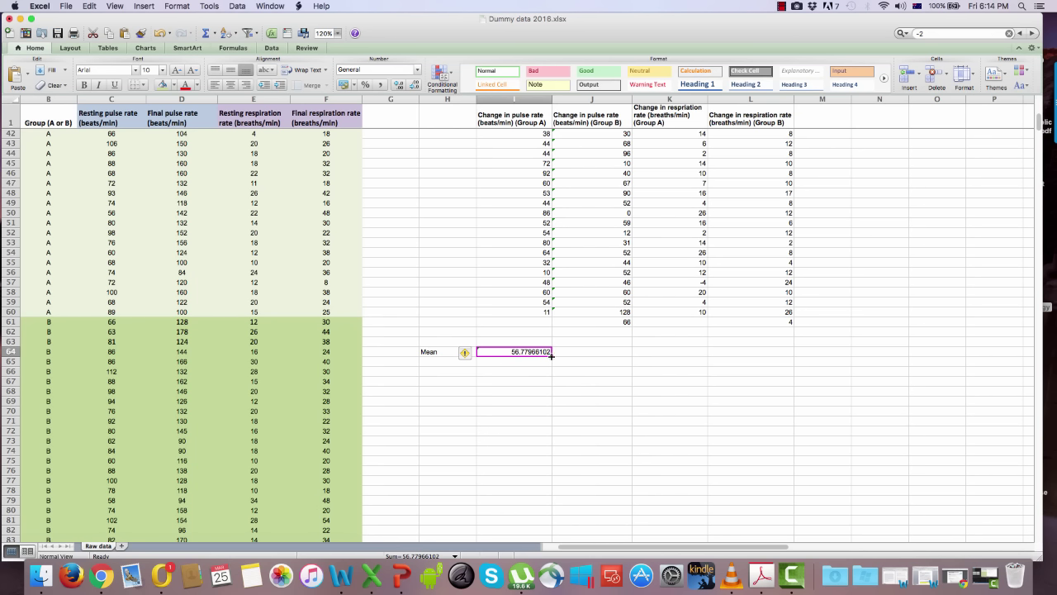
pyautogui.moveTo(551, 356); pyautogui.dragTo(763, 356)
# Step: Check the cell ranges used by the mean formulas in J64, K64 and I64
pyautogui.click(582, 352)
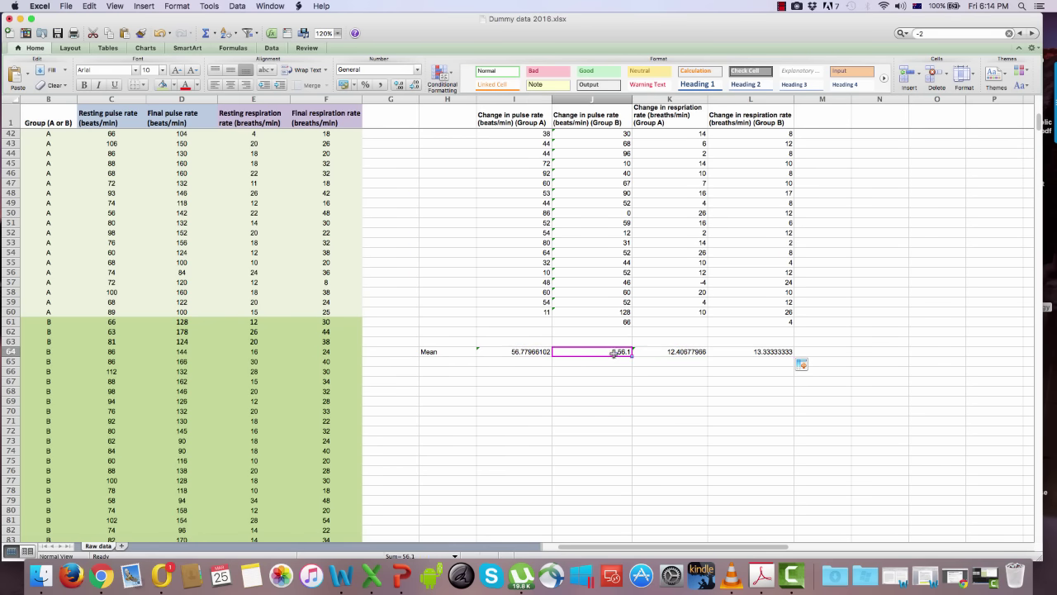
pyautogui.doubleClick(614, 352)
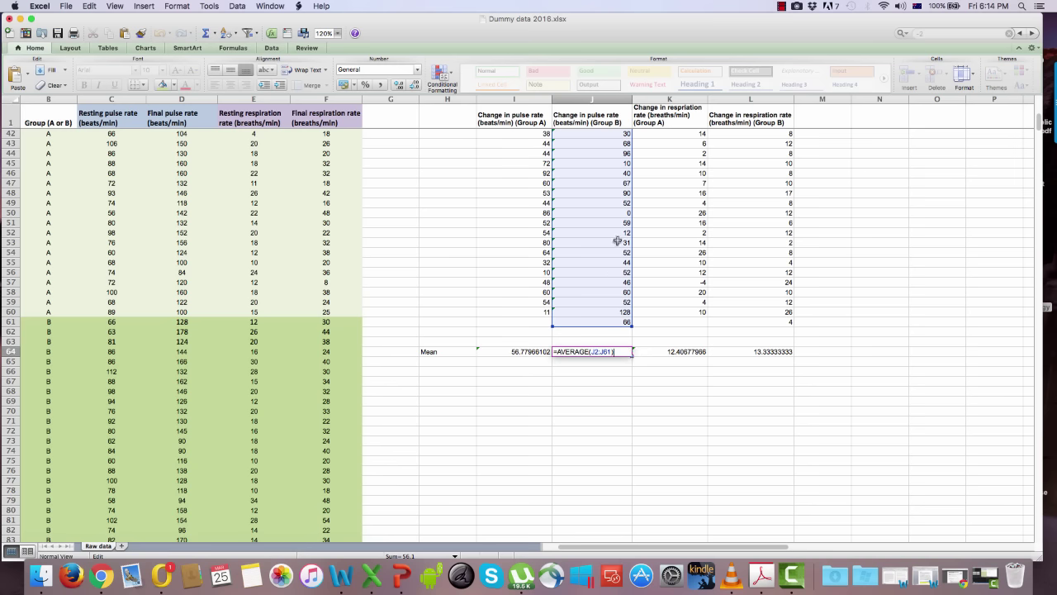
pyautogui.doubleClick(667, 354)
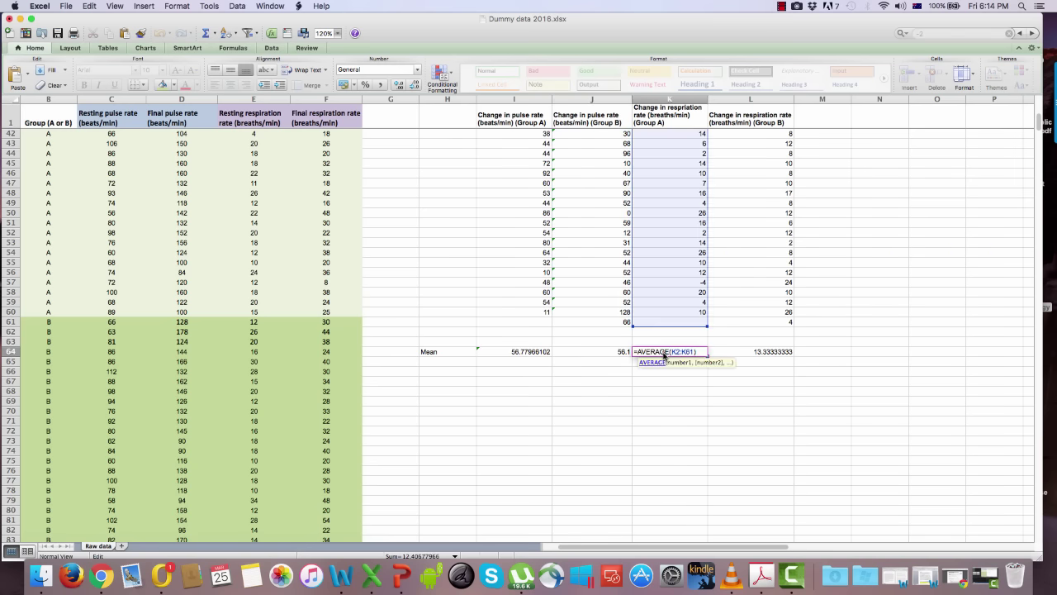
pyautogui.press('Escape')
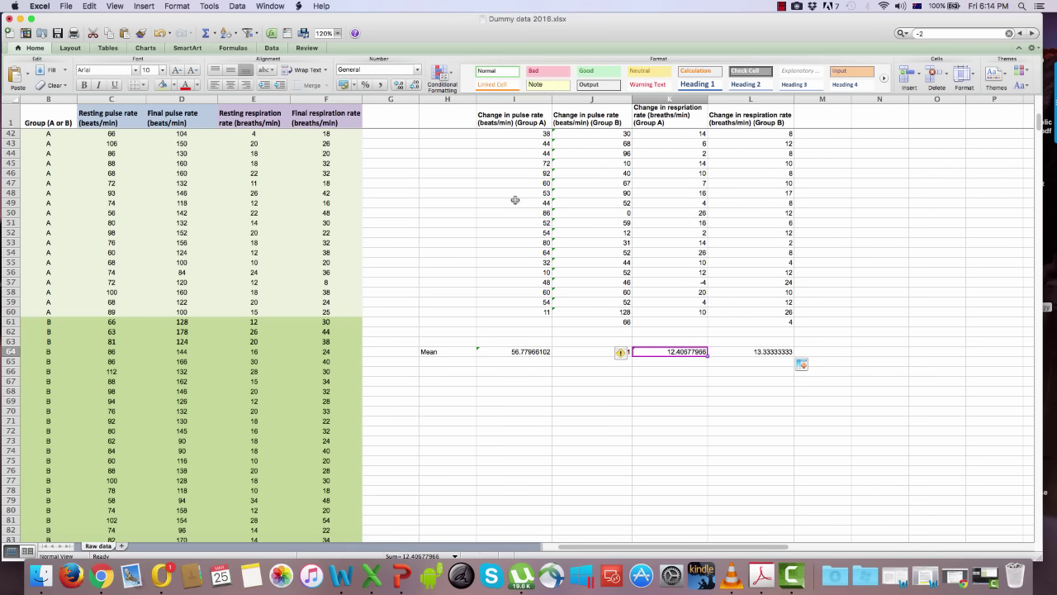
pyautogui.doubleClick(535, 352)
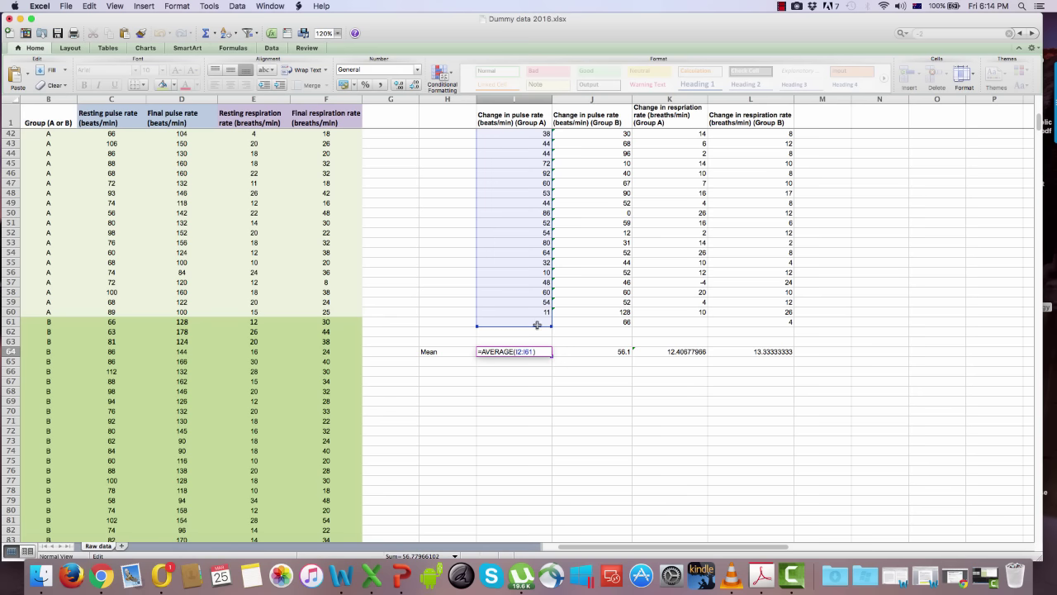
pyautogui.press('Return')
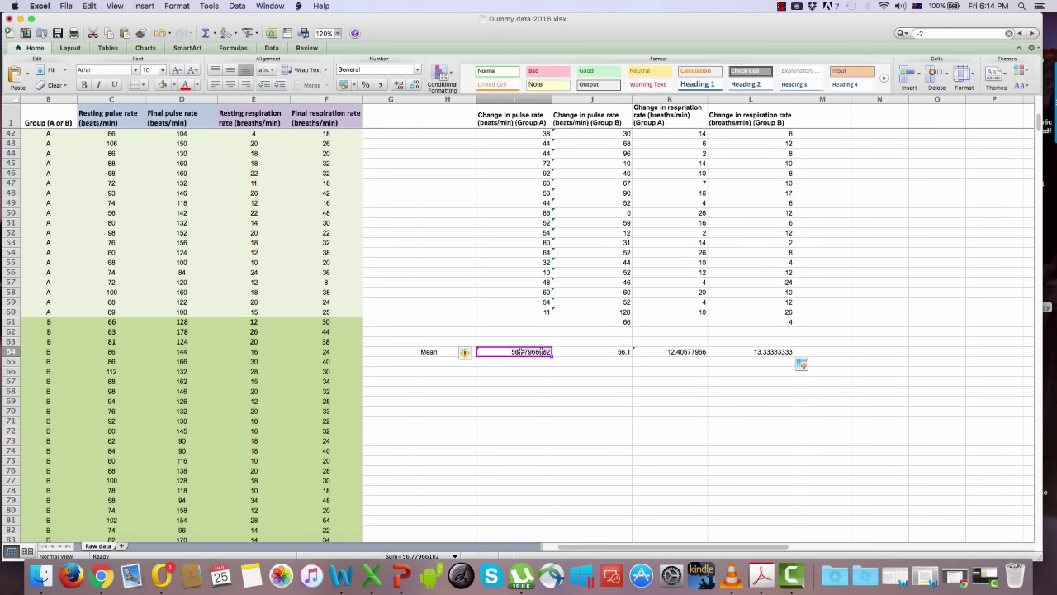
pyautogui.doubleClick(621, 352)
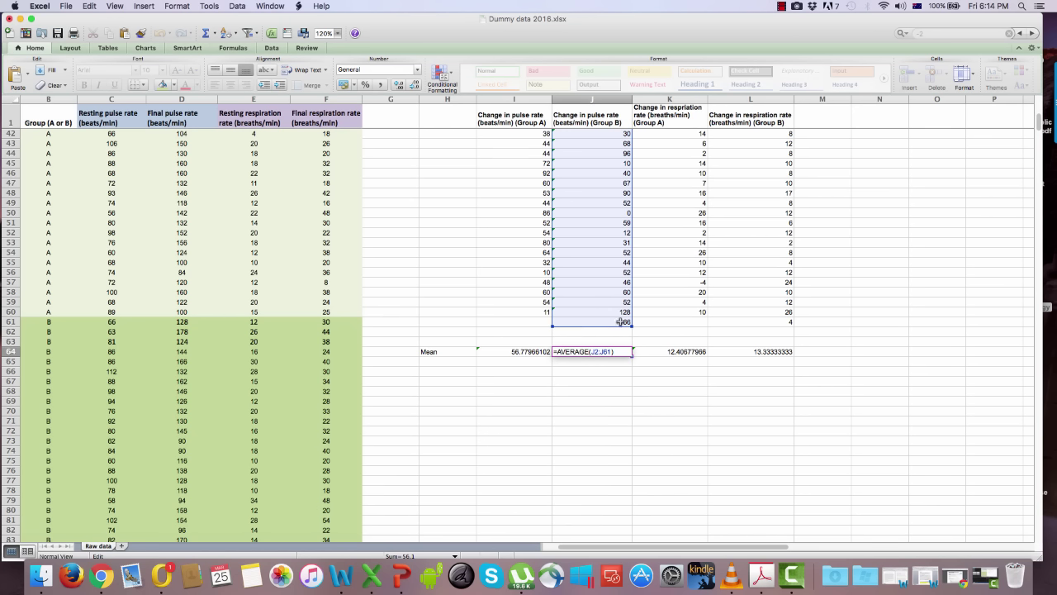
pyautogui.click(707, 393)
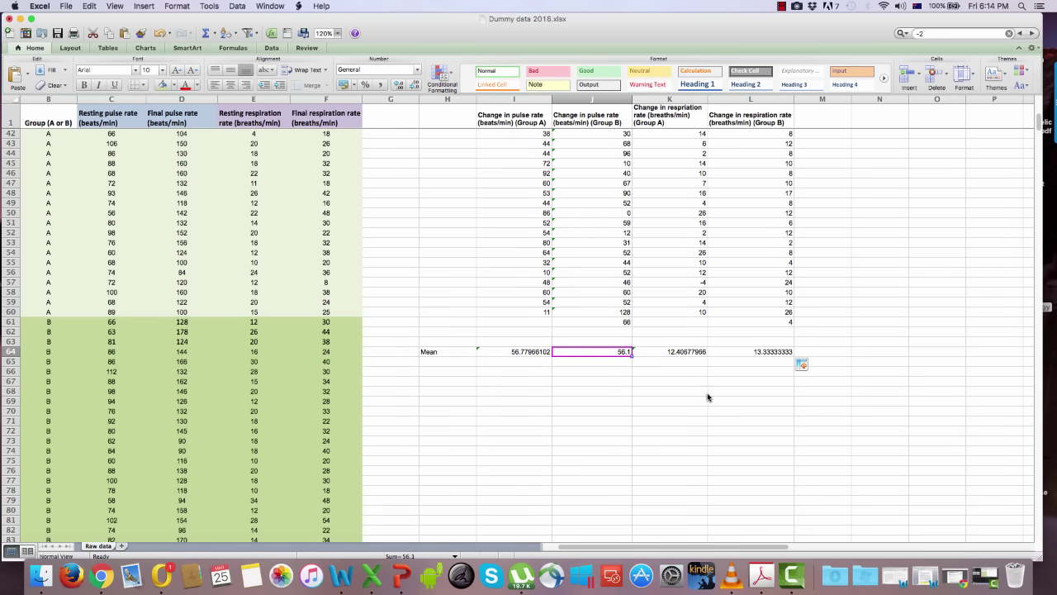
pyautogui.click(668, 376)
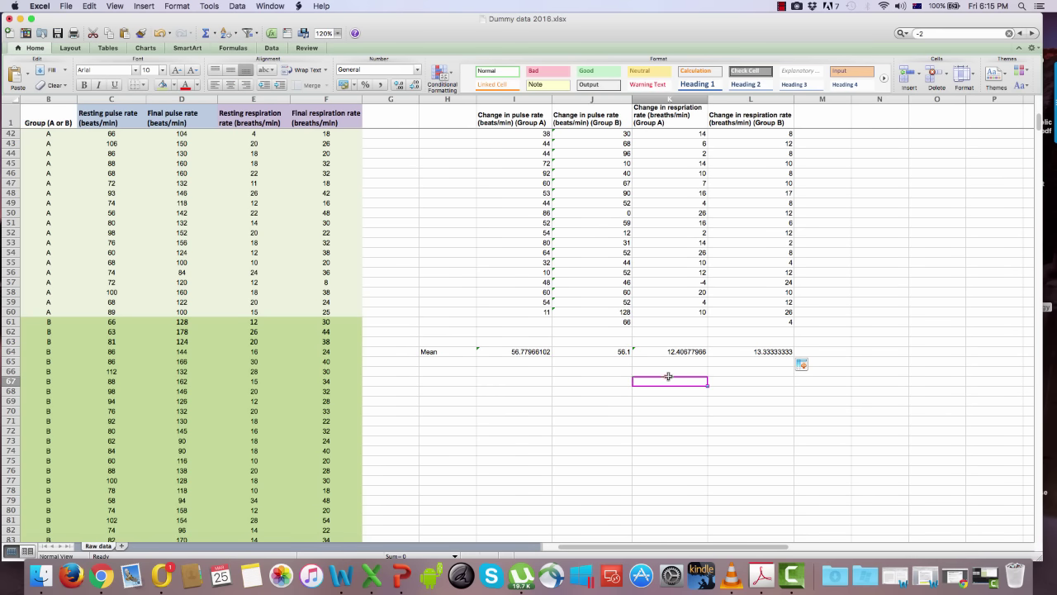
# Step: Label cell H65 below Mean as Standard deviation
pyautogui.click(434, 361)
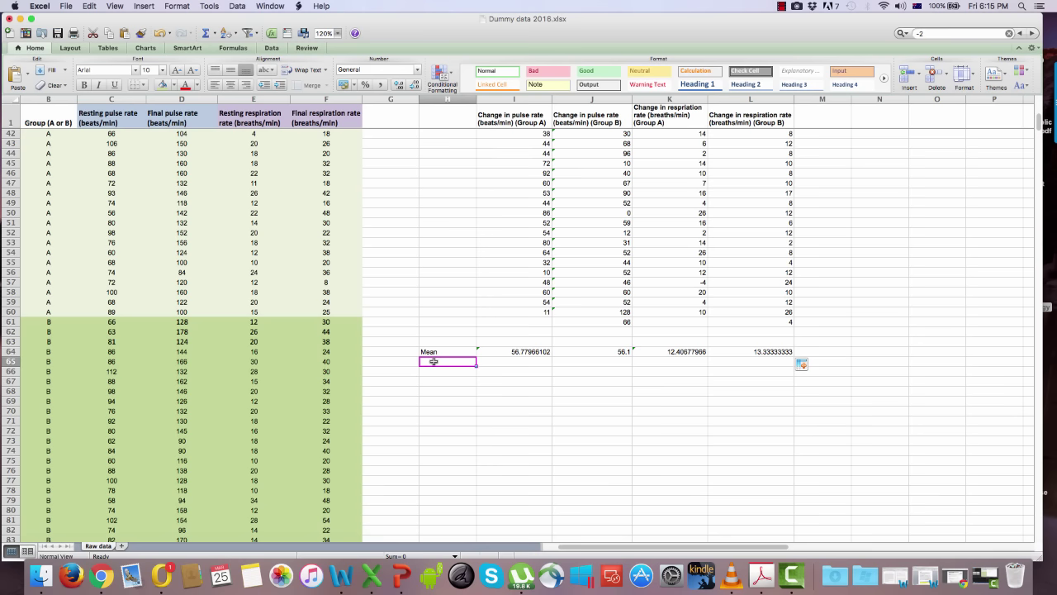
pyautogui.write('St')
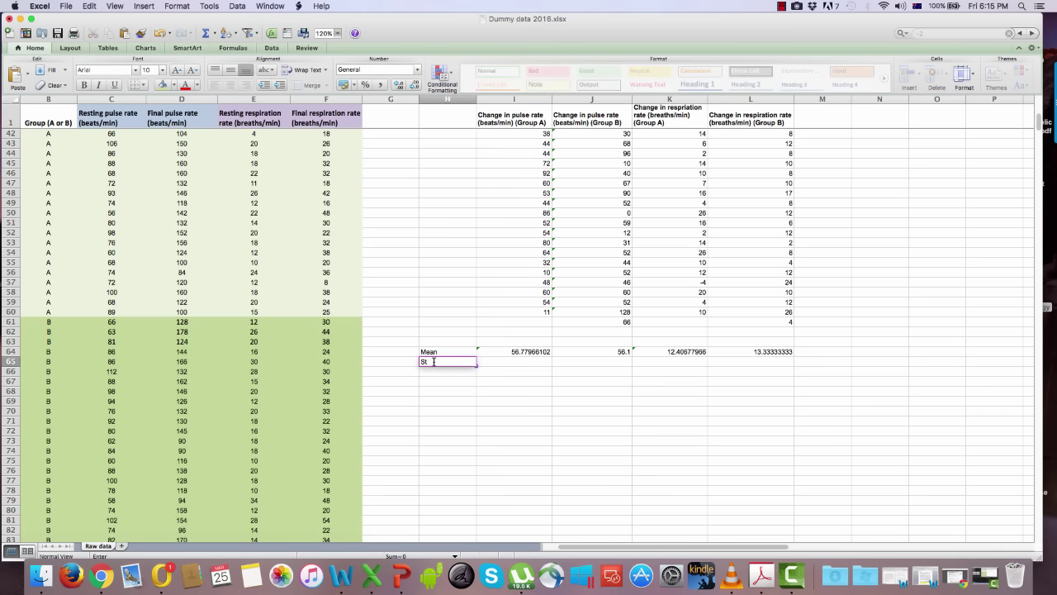
pyautogui.write('e')
pyautogui.write('anda')
pyautogui.write('rd deviation')
pyautogui.press('Return')
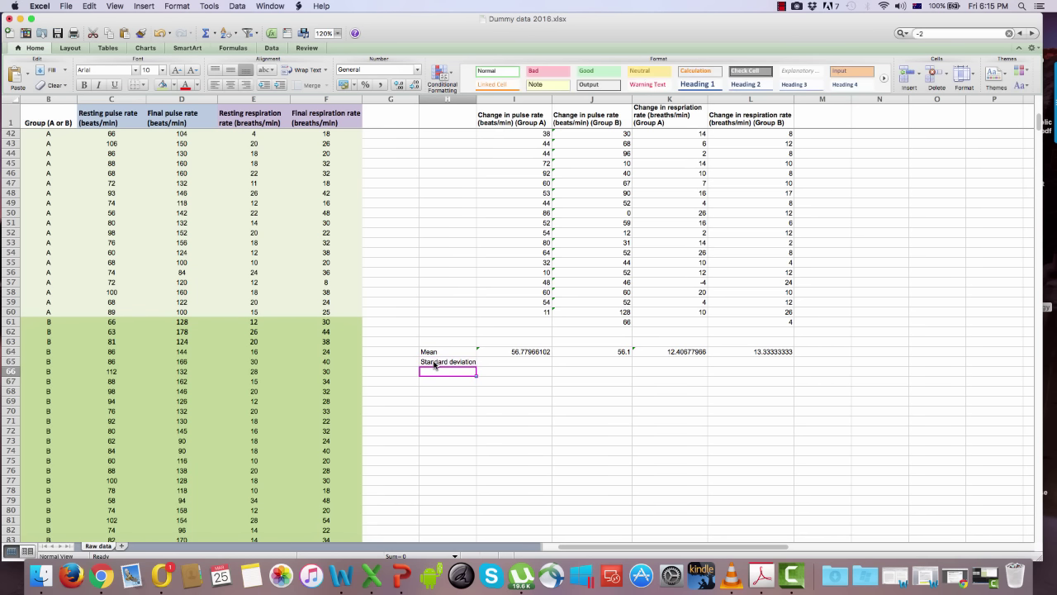
# Step: Calculate the standard deviation of the Group A pulse change in I65 with the formula =stdev(I2:I61)
pyautogui.click(522, 363)
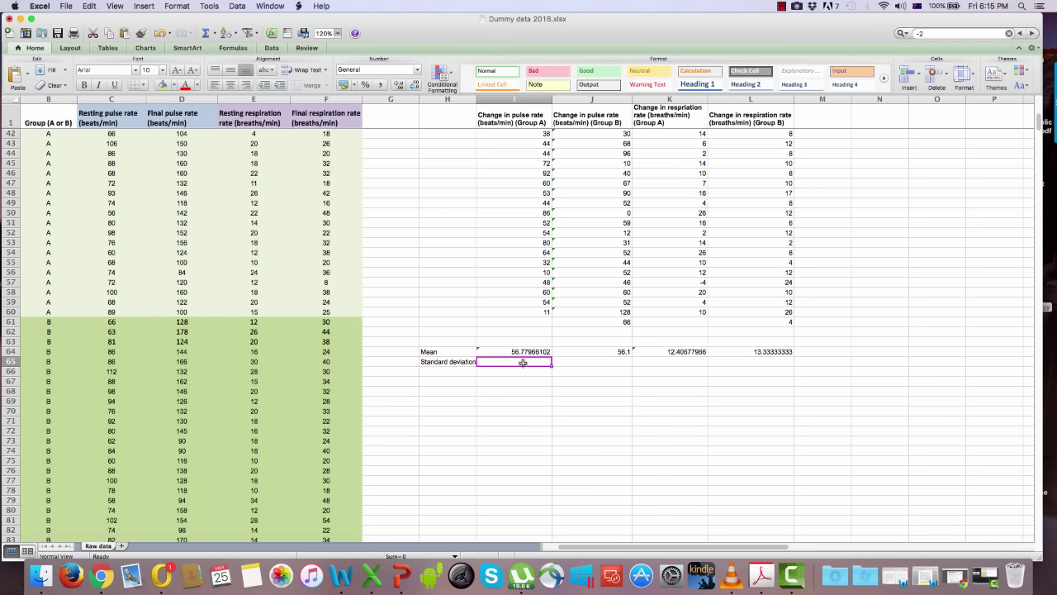
pyautogui.write('=')
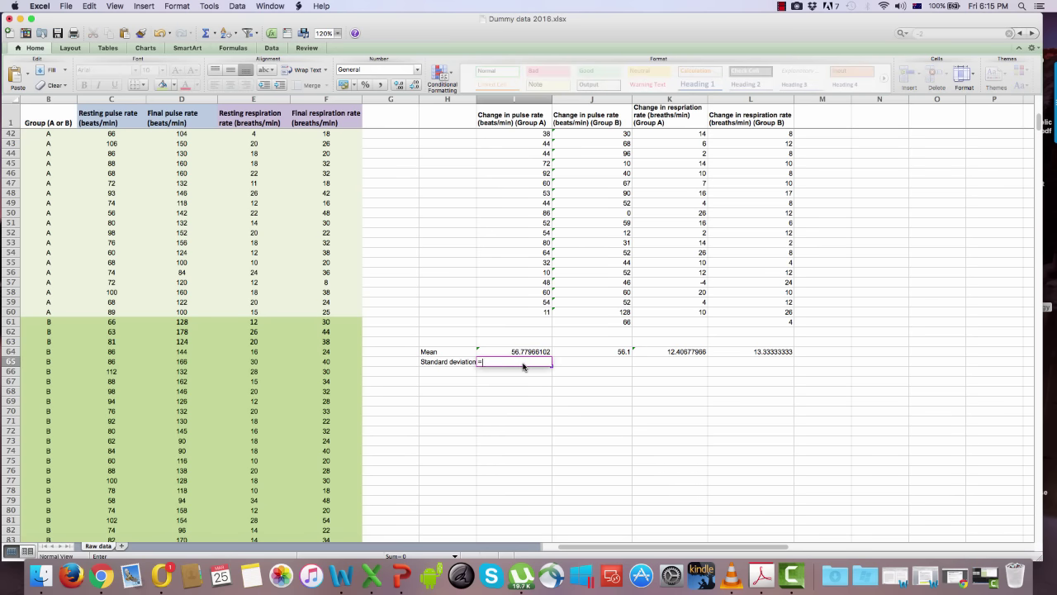
pyautogui.write('stdev')
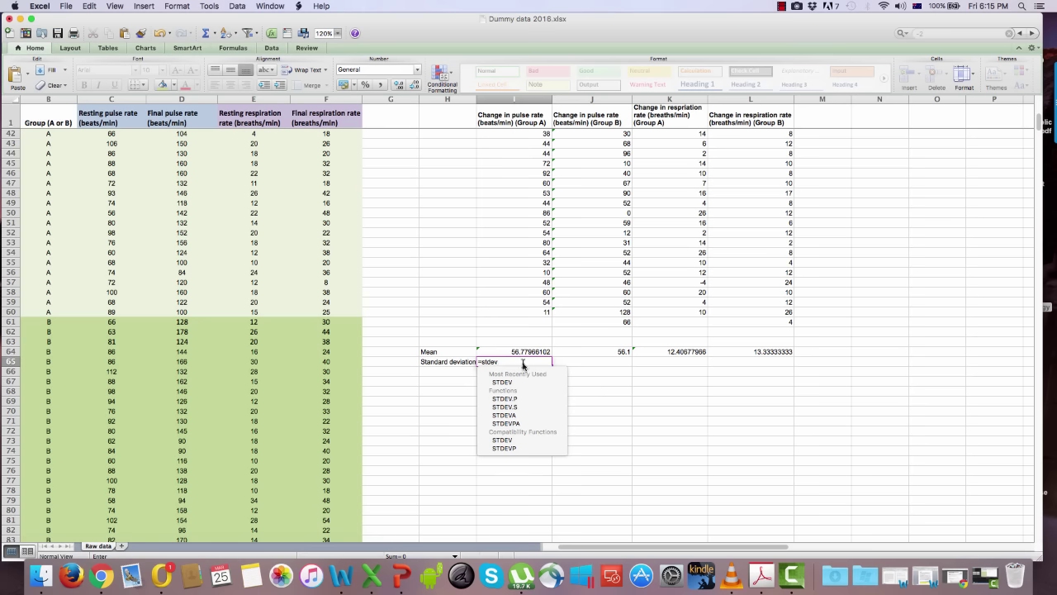
pyautogui.write('(')
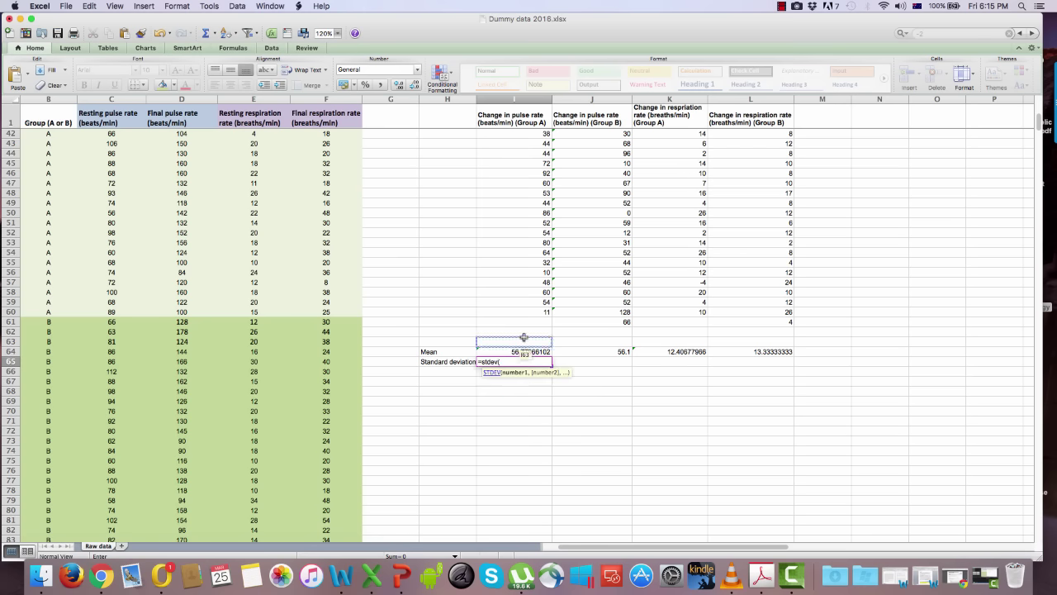
pyautogui.click(541, 322)
pyautogui.scroll(10, 510, 296)
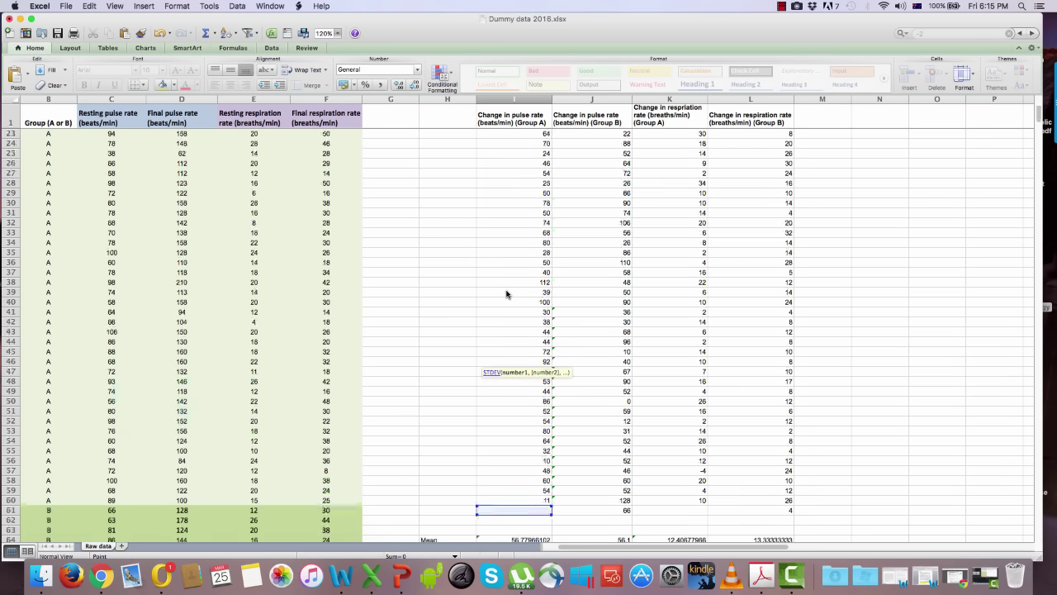
pyautogui.keyDown('shift'); pyautogui.click(522, 136); pyautogui.keyUp('shift')
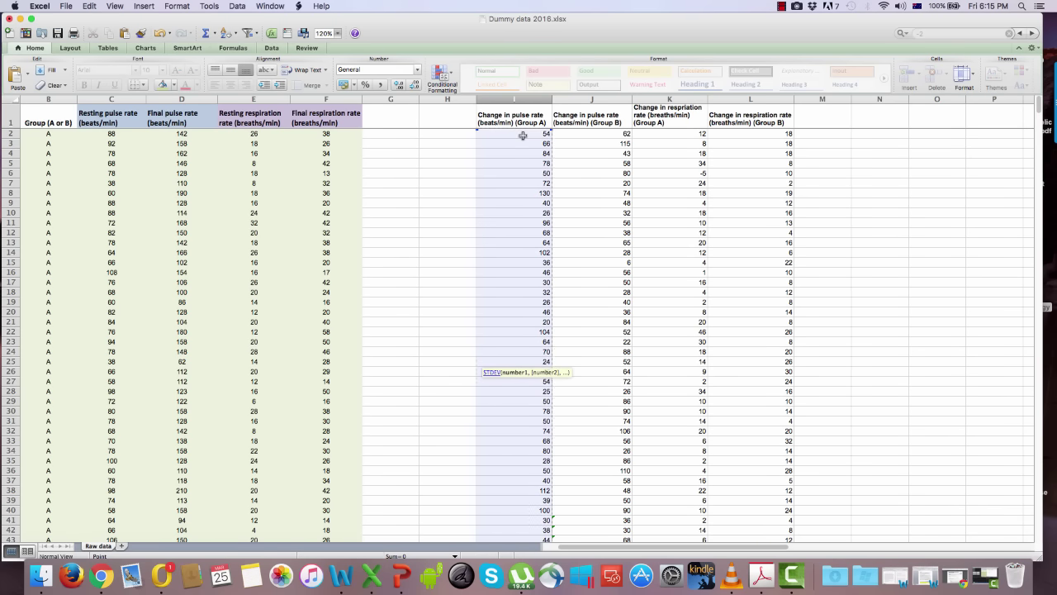
pyautogui.press('Return')
# Step: Copy the standard deviation formula in I65 across to L65 for the other change columns
pyautogui.scroll(-3, 559, 330)
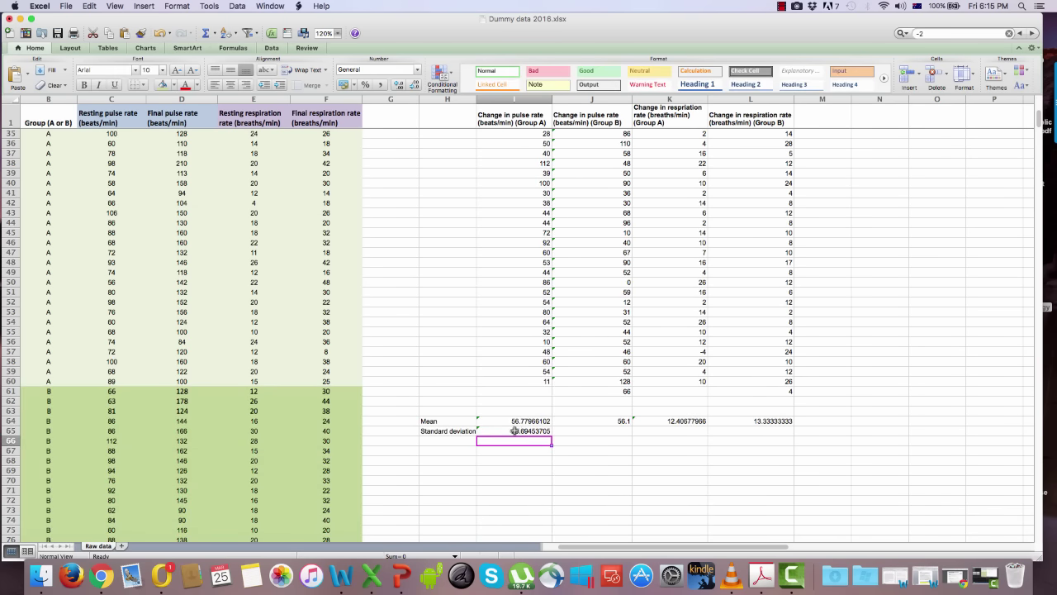
pyautogui.click(514, 431)
pyautogui.moveTo(551, 435); pyautogui.dragTo(749, 441)
pyautogui.click(578, 460)
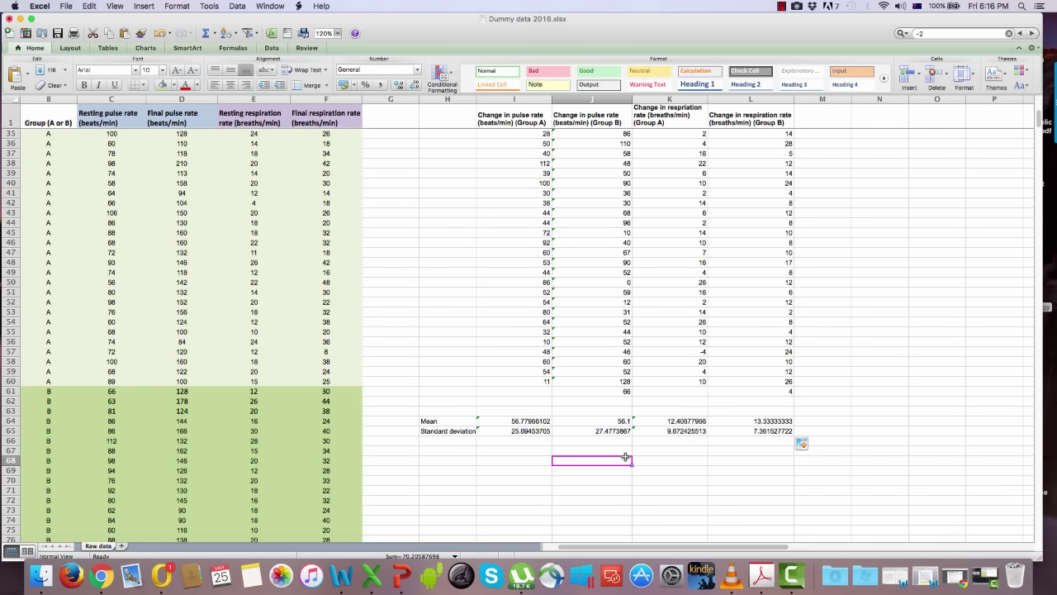
pyautogui.click(565, 450)
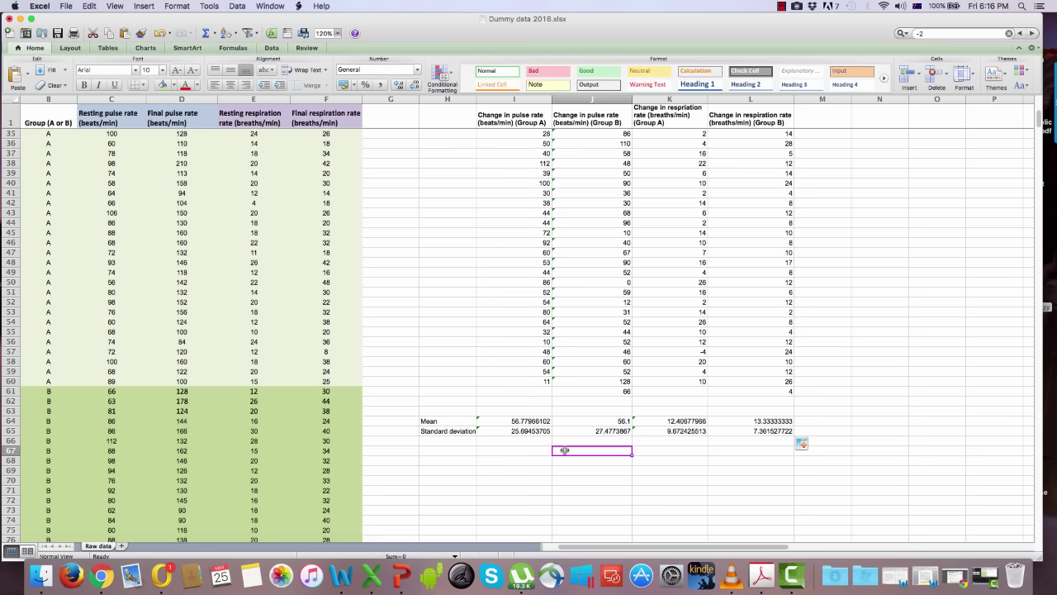
# Step: Label cell H66 below Standard deviation as Sample size
pyautogui.click(438, 439)
pyautogui.write('Sampl')
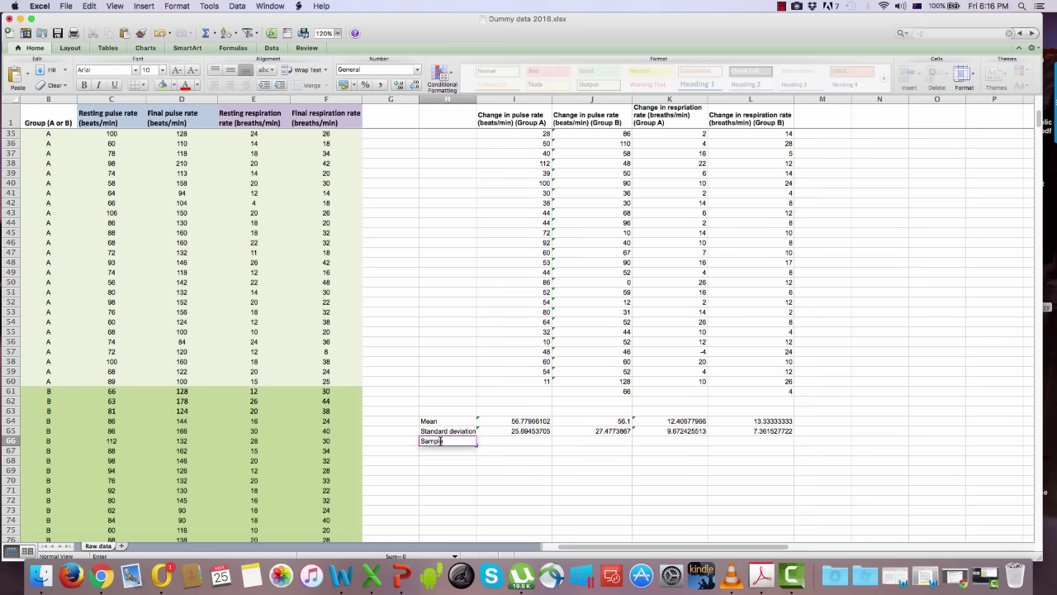
pyautogui.write('e size')
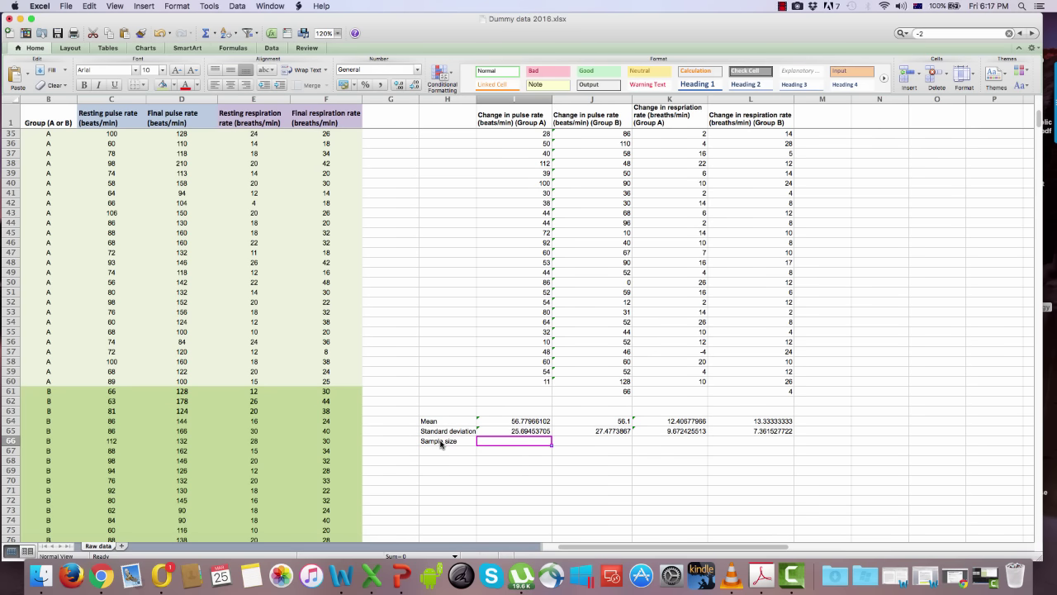
# Step: Count the Group A pulse change values in I66 with the formula =count(I2:I61)
pyautogui.write('=')
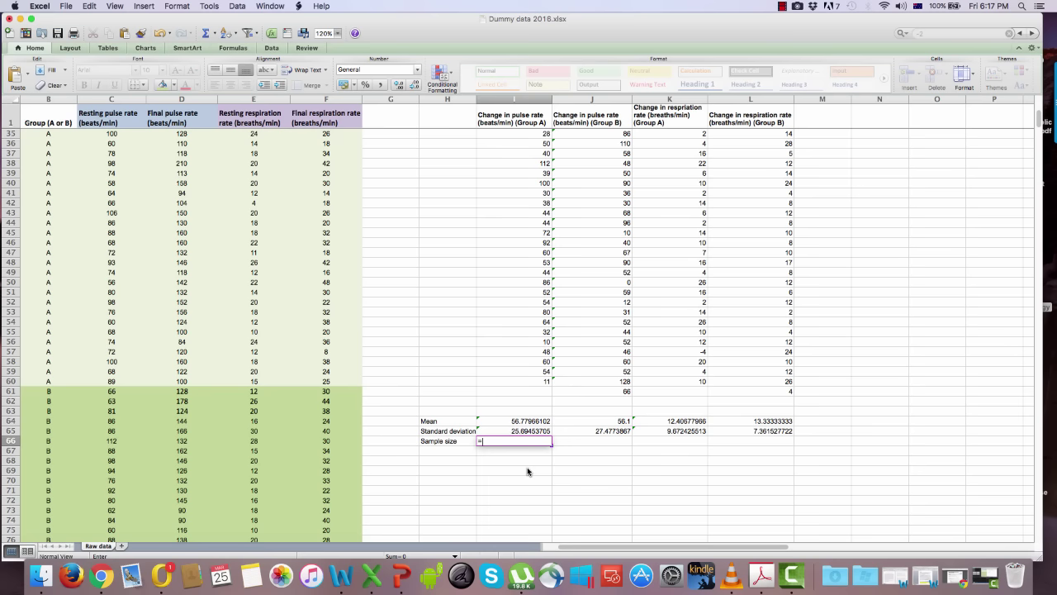
pyautogui.write('count(')
pyautogui.click(527, 469)
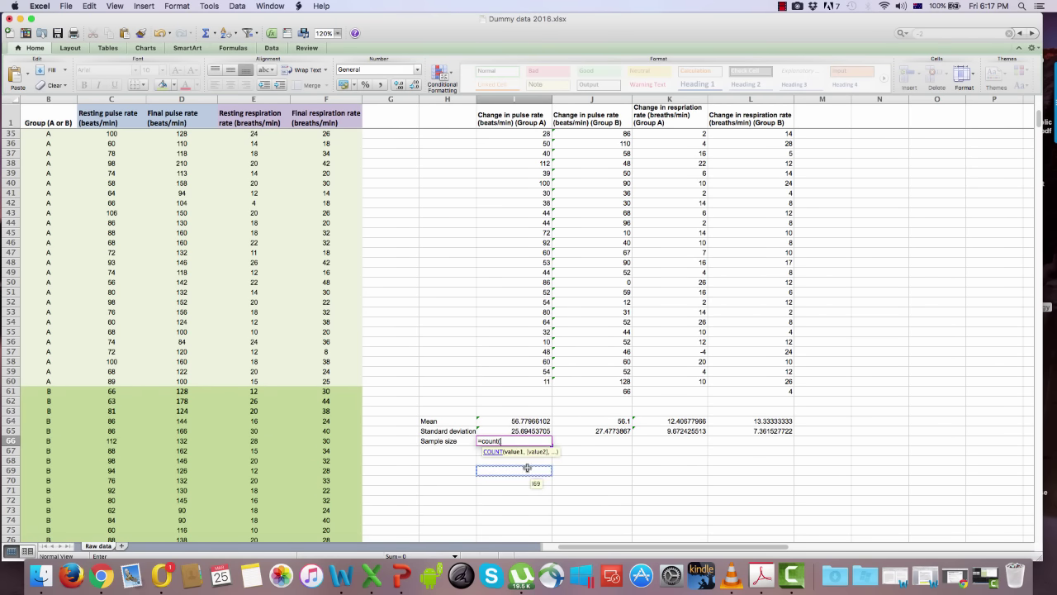
pyautogui.moveTo(527, 469); pyautogui.dragTo(521, 390)
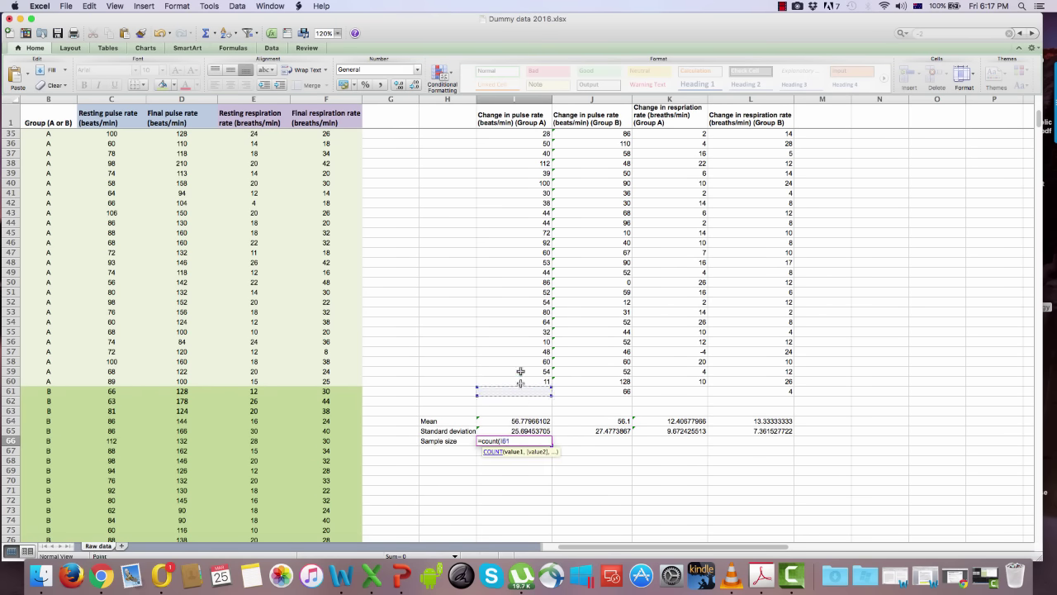
pyautogui.scroll(10, 520, 355)
pyautogui.keyDown('shift'); pyautogui.click(507, 137); pyautogui.keyUp('shift')
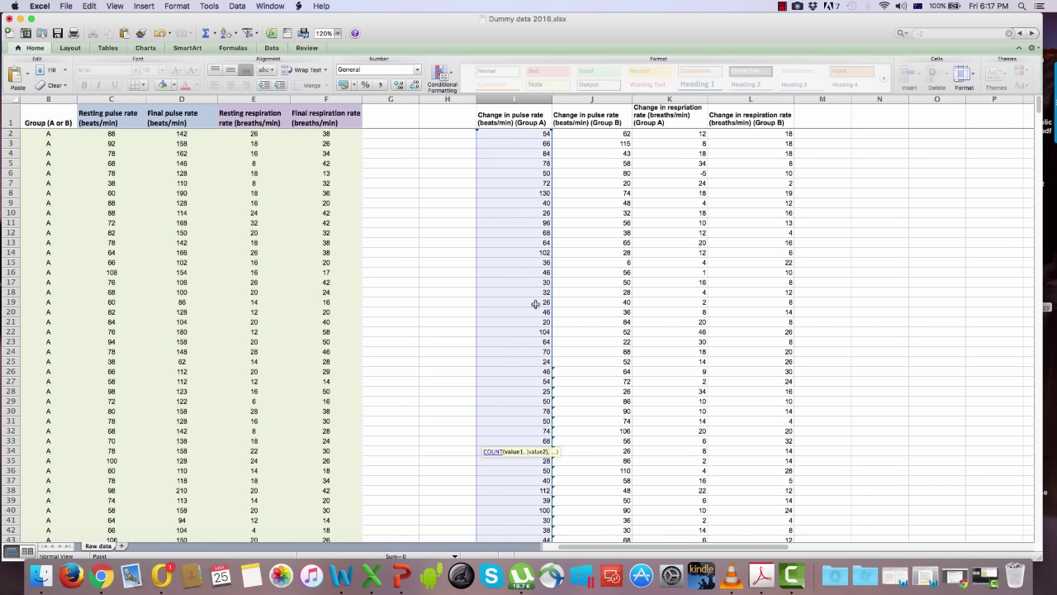
pyautogui.scroll(-8, 536, 307)
pyautogui.scroll(-3, 535, 307)
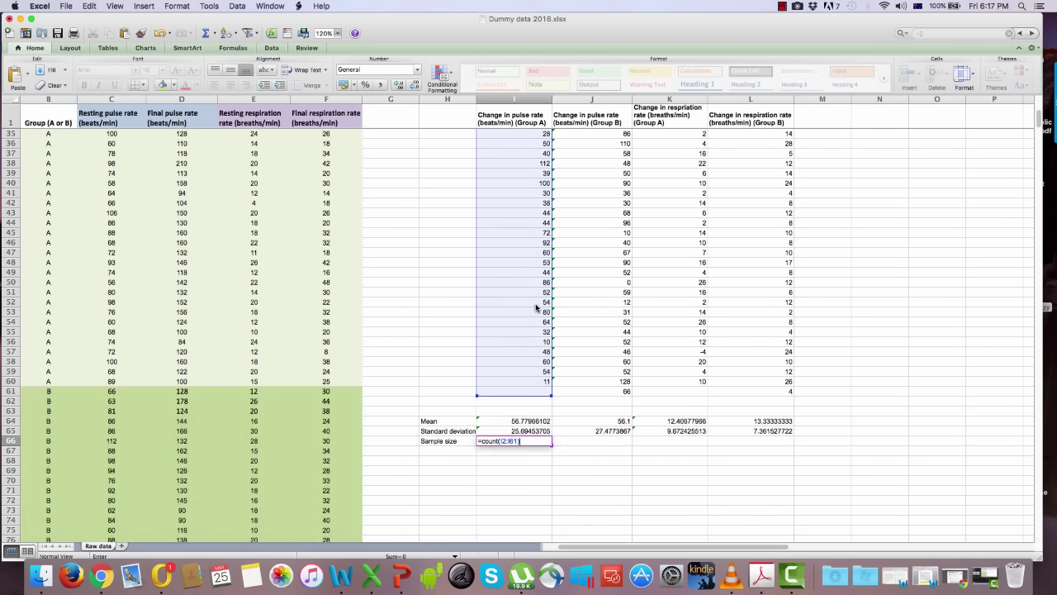
pyautogui.press('Return')
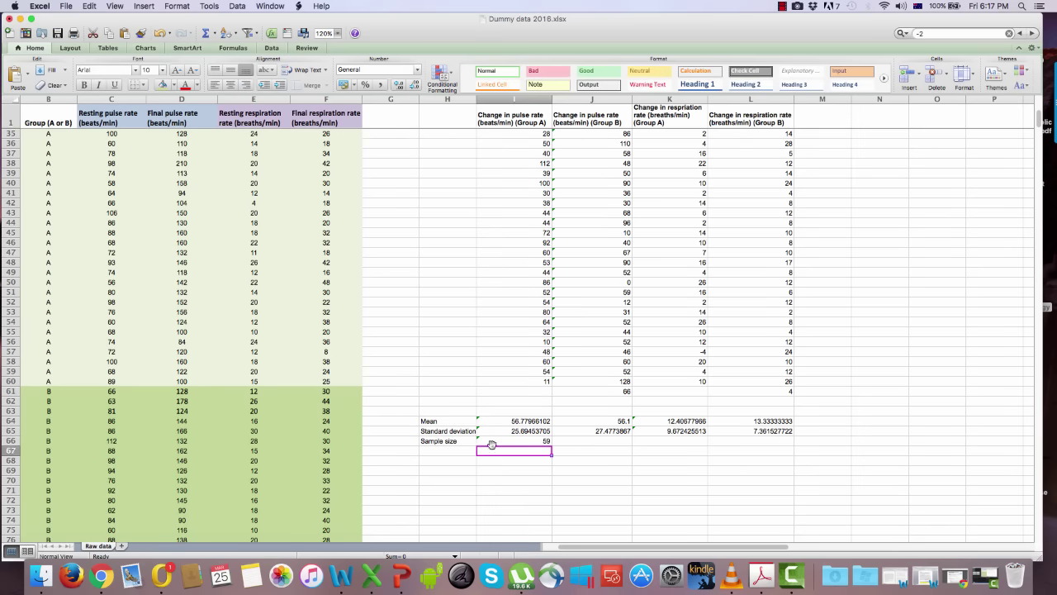
# Step: Copy the sample size formula in I66 across to L66 for the other change columns
pyautogui.click(525, 441)
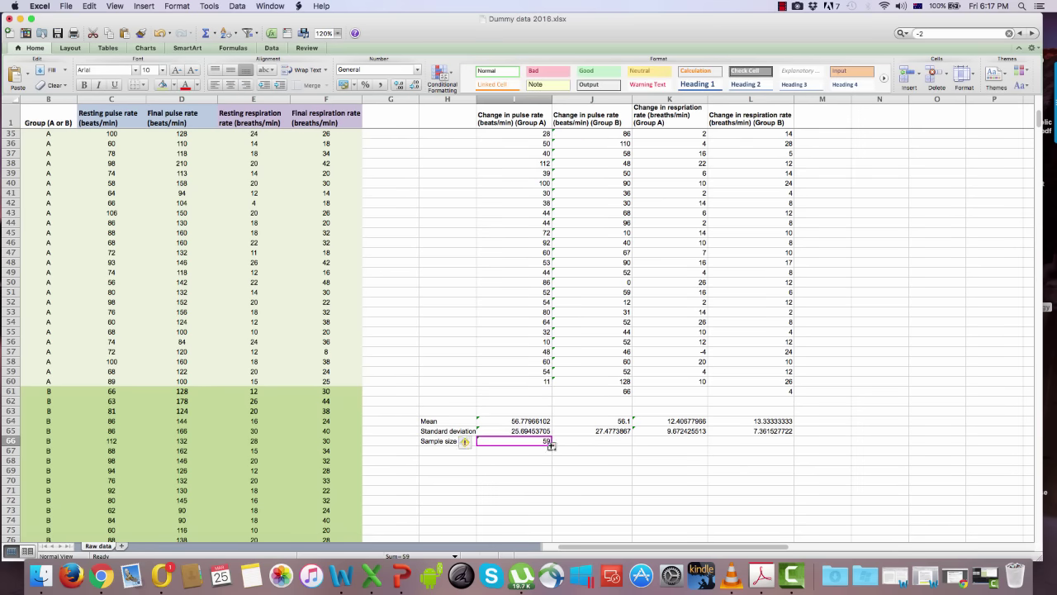
pyautogui.moveTo(551, 446); pyautogui.dragTo(752, 455)
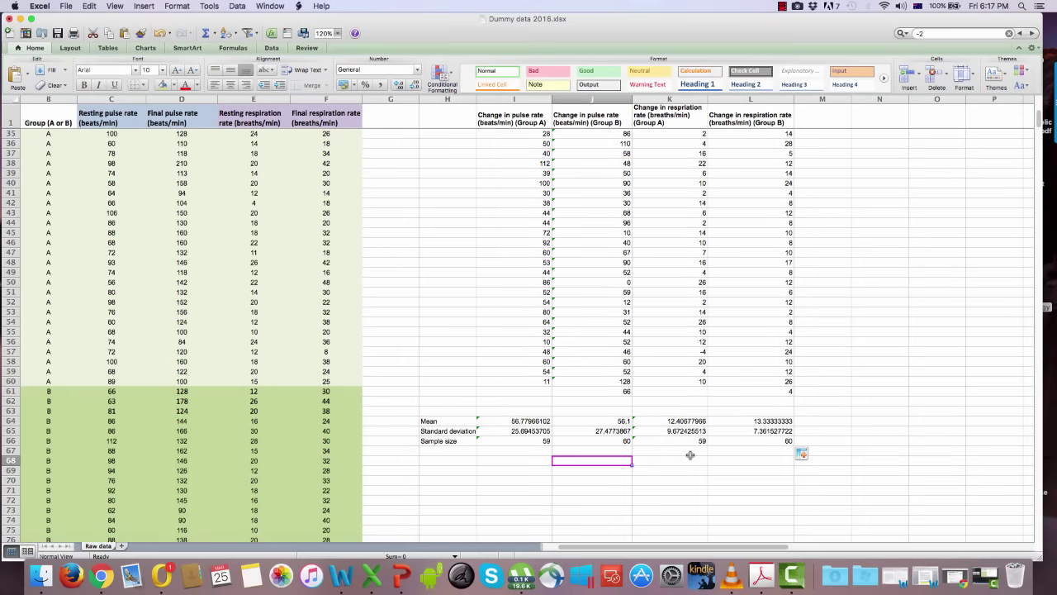
# Step: Compare the last Group B values in J61 and L61 with the sample sizes in I66:L66
pyautogui.click(625, 394)
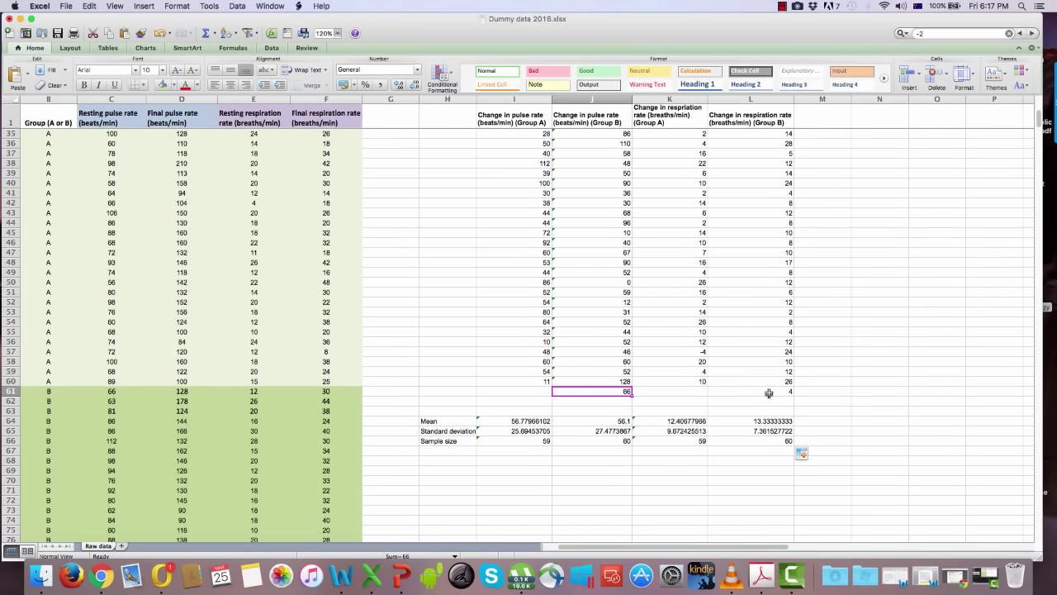
pyautogui.click(769, 390)
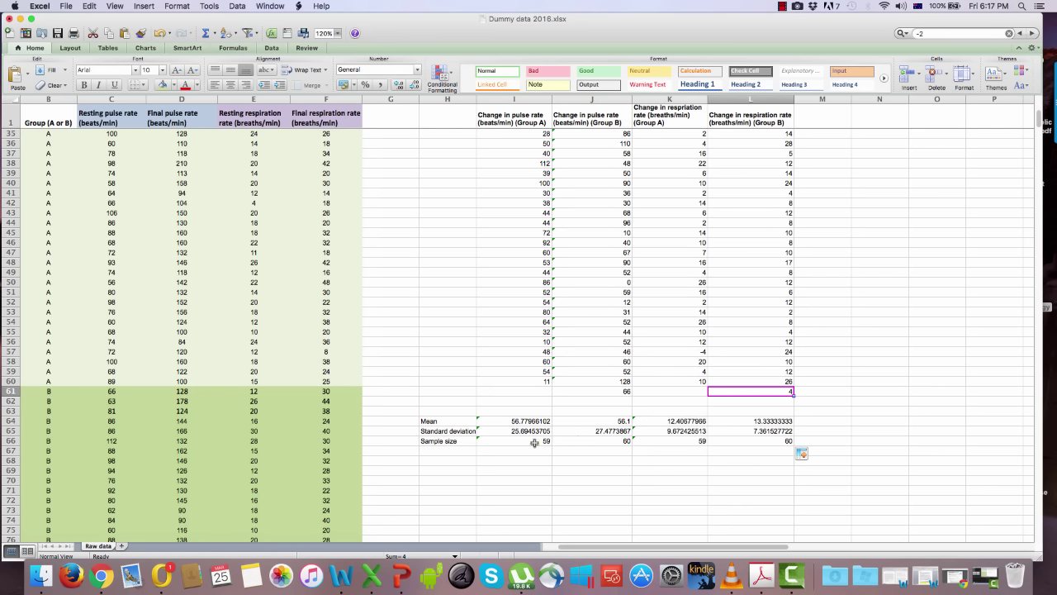
pyautogui.moveTo(534, 443); pyautogui.dragTo(768, 440)
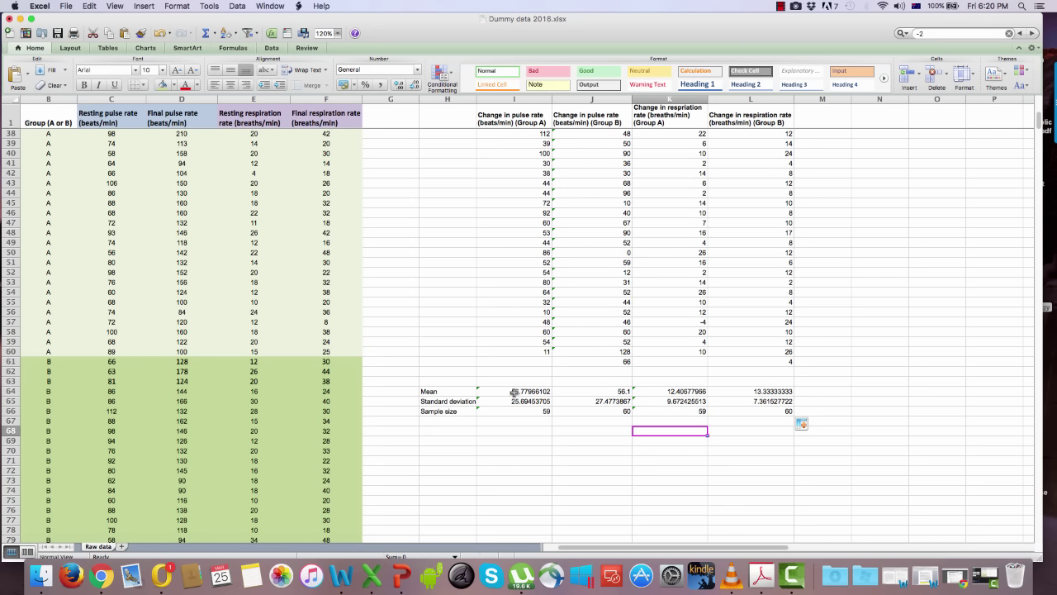
# Step: Reduce the means and standard deviations in I64:L65 to one decimal place
pyautogui.moveTo(529, 391); pyautogui.dragTo(756, 398)
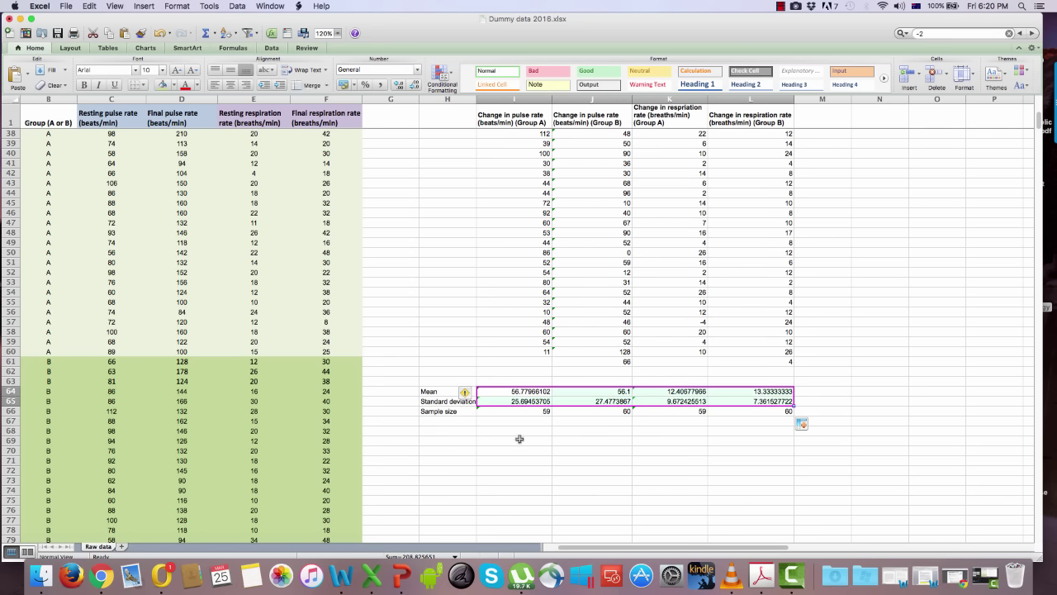
pyautogui.click(416, 87)
pyautogui.click(416, 87)
pyautogui.click(416, 88)
pyautogui.click(417, 87)
pyautogui.click(416, 87)
pyautogui.click(416, 88)
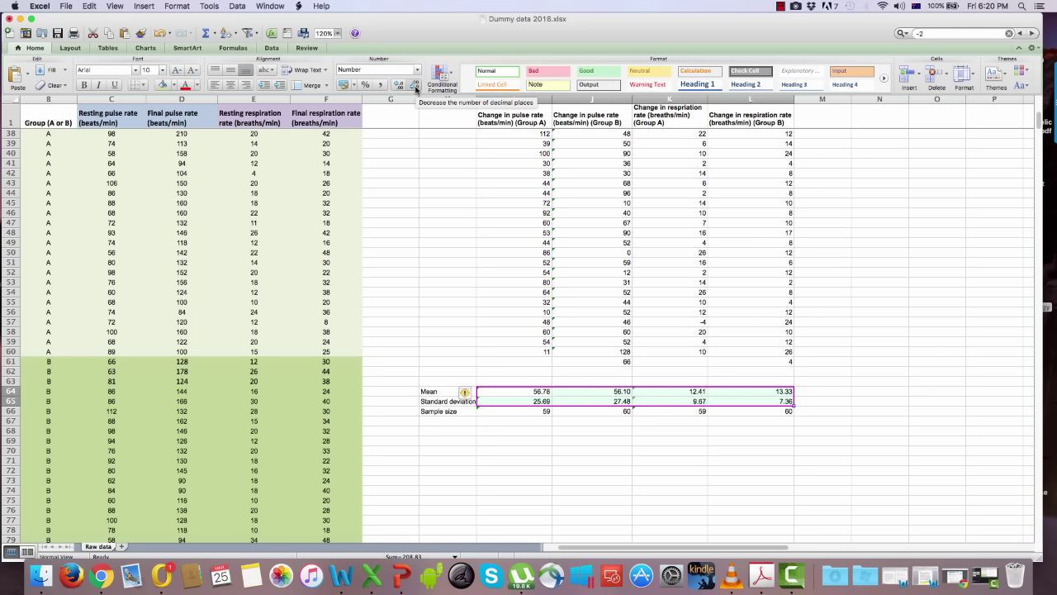
pyautogui.click(416, 87)
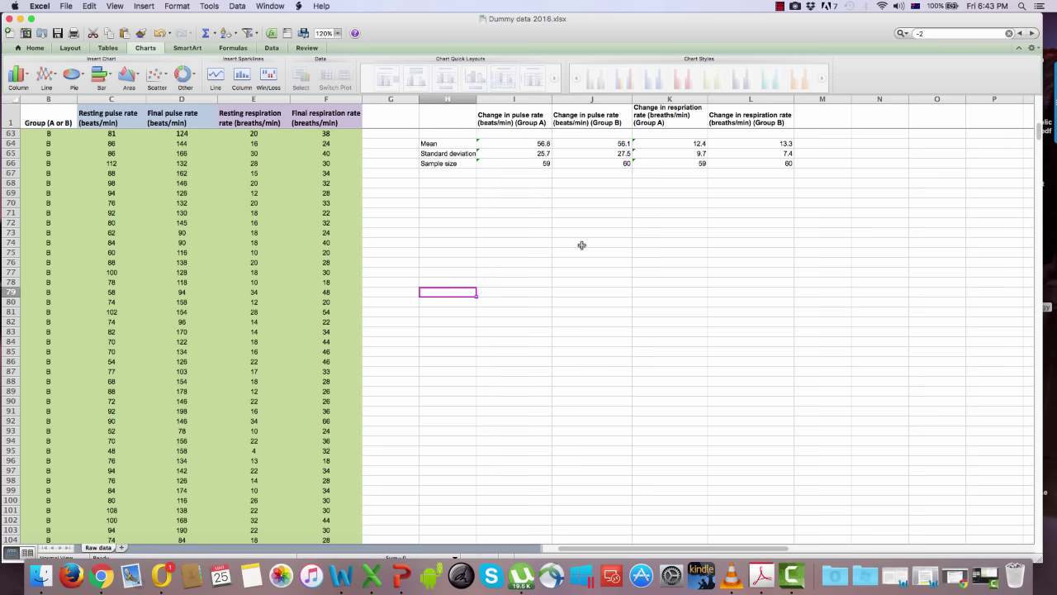
# Step: Insert an empty 2-D Clustered Column chart and place it below the summary statistics, starting at about row 70
pyautogui.scroll(1, 581, 246)
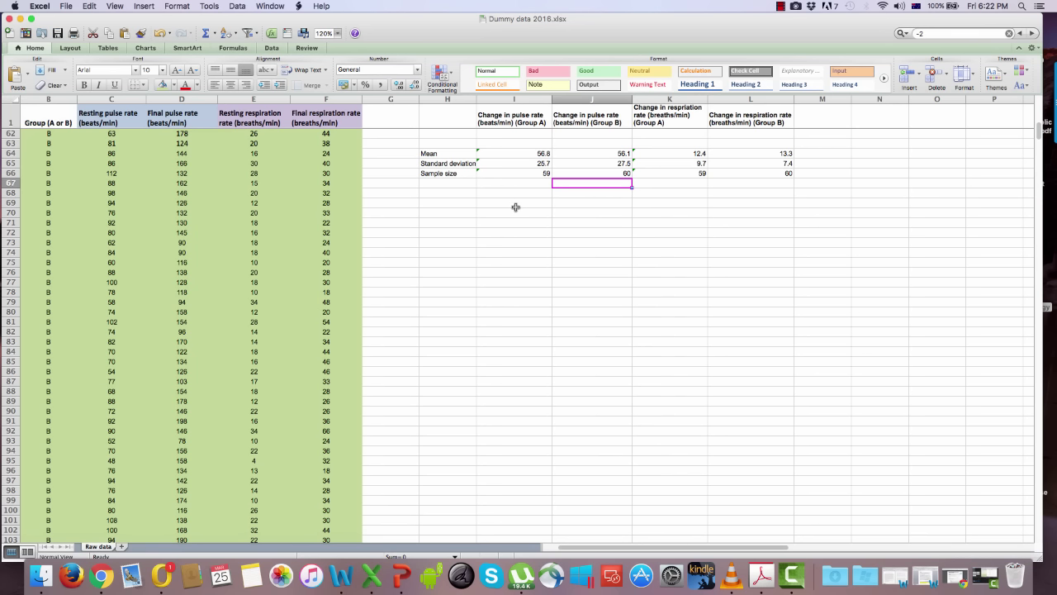
pyautogui.moveTo(522, 153); pyautogui.dragTo(594, 154)
pyautogui.click(578, 222)
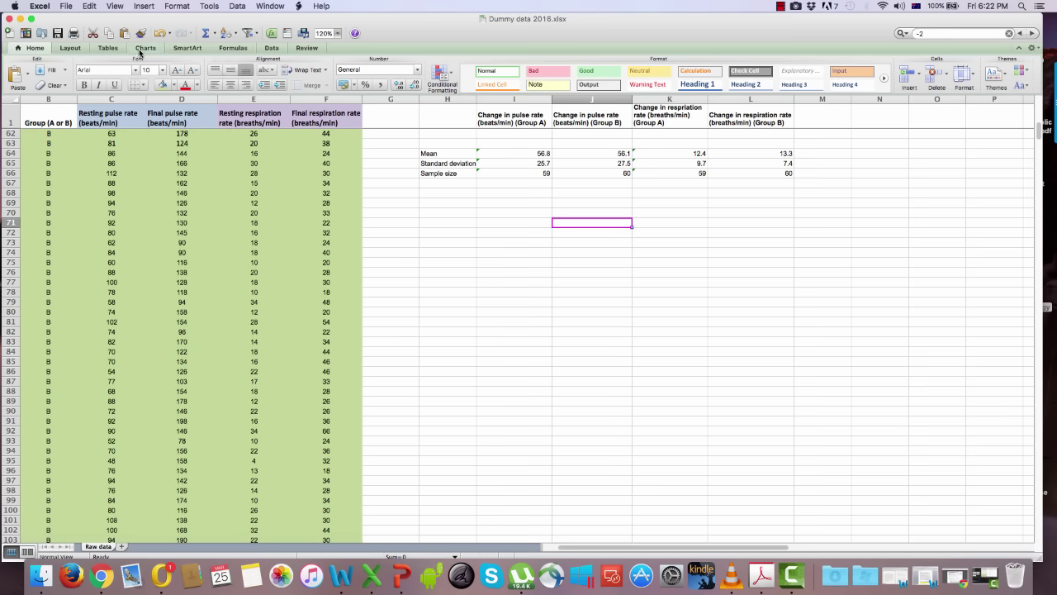
pyautogui.click(140, 52)
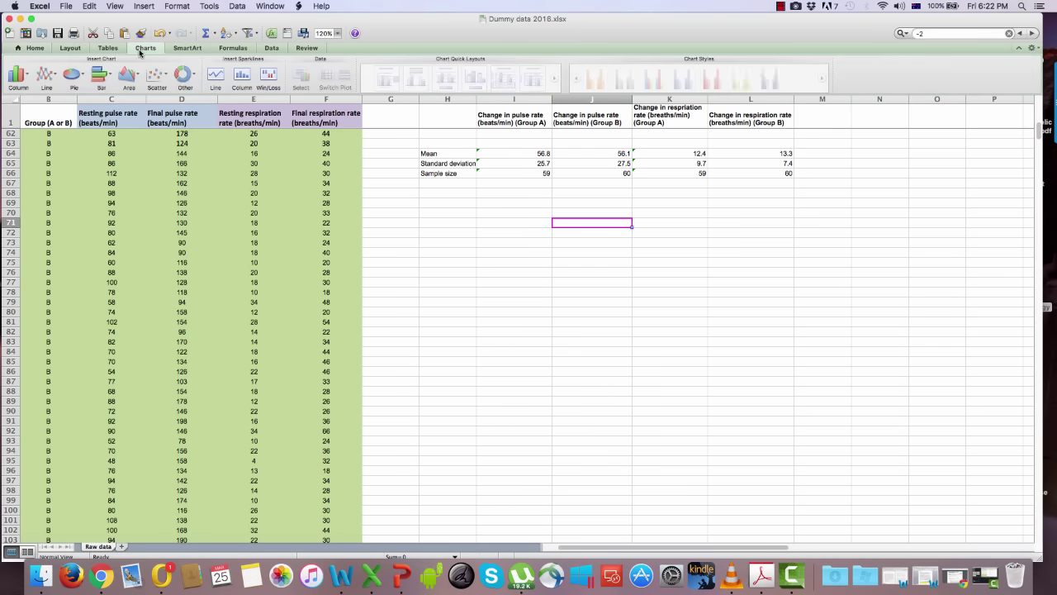
pyautogui.click(28, 79)
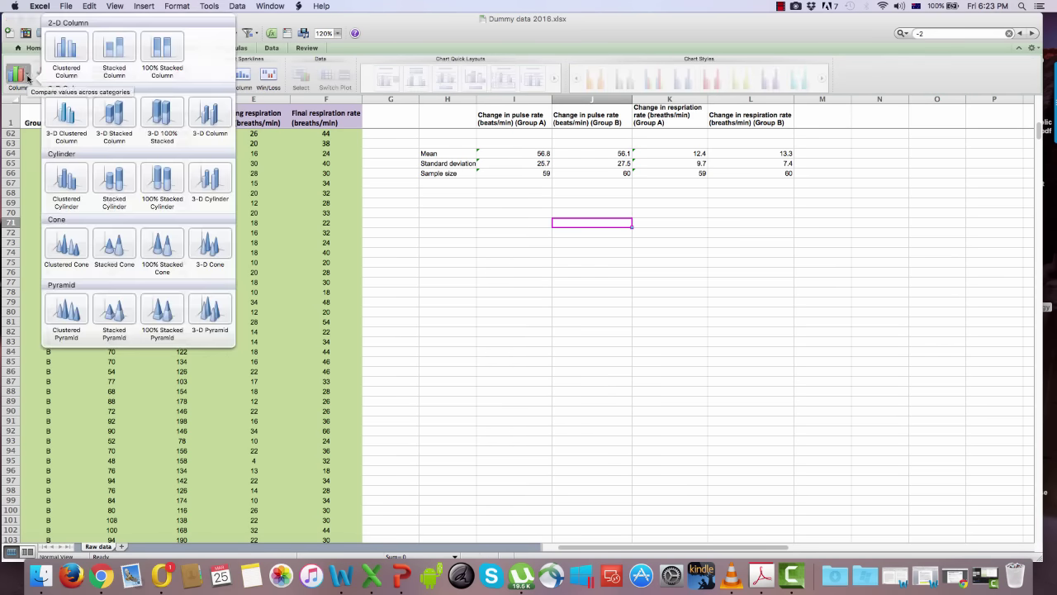
pyautogui.click(70, 56)
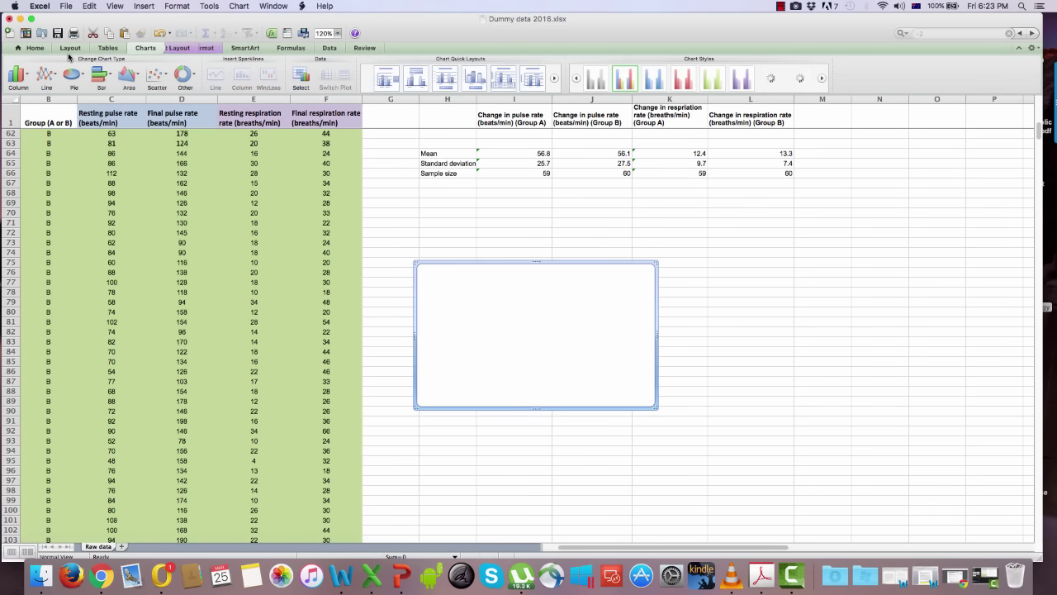
pyautogui.moveTo(457, 258); pyautogui.dragTo(473, 209)
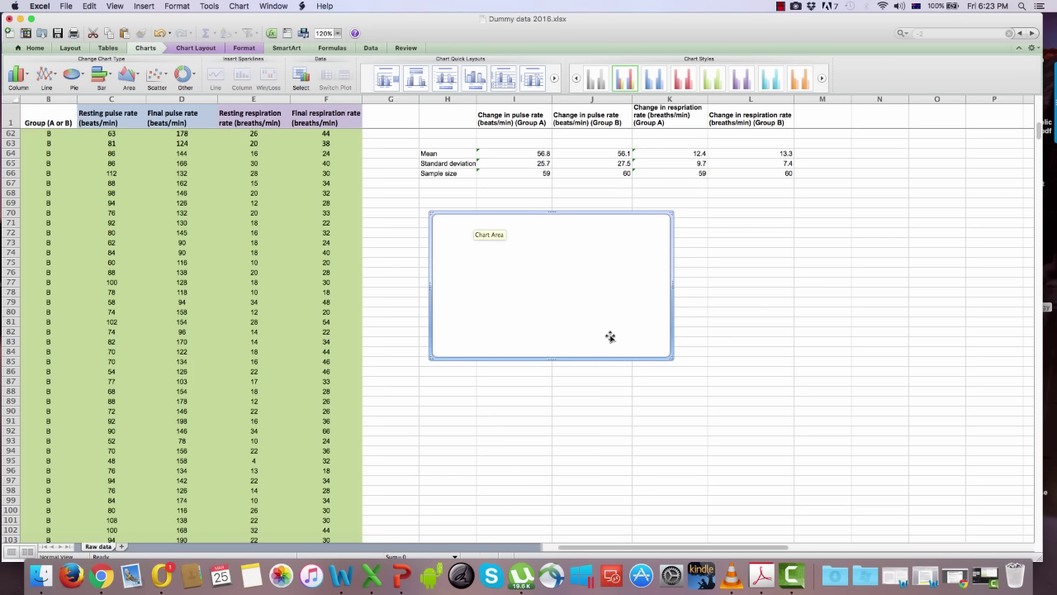
# Step: Add a chart series named Mean change in pulse rate with the means in I64:J64 as its Y values
pyautogui.rightClick(539, 279)
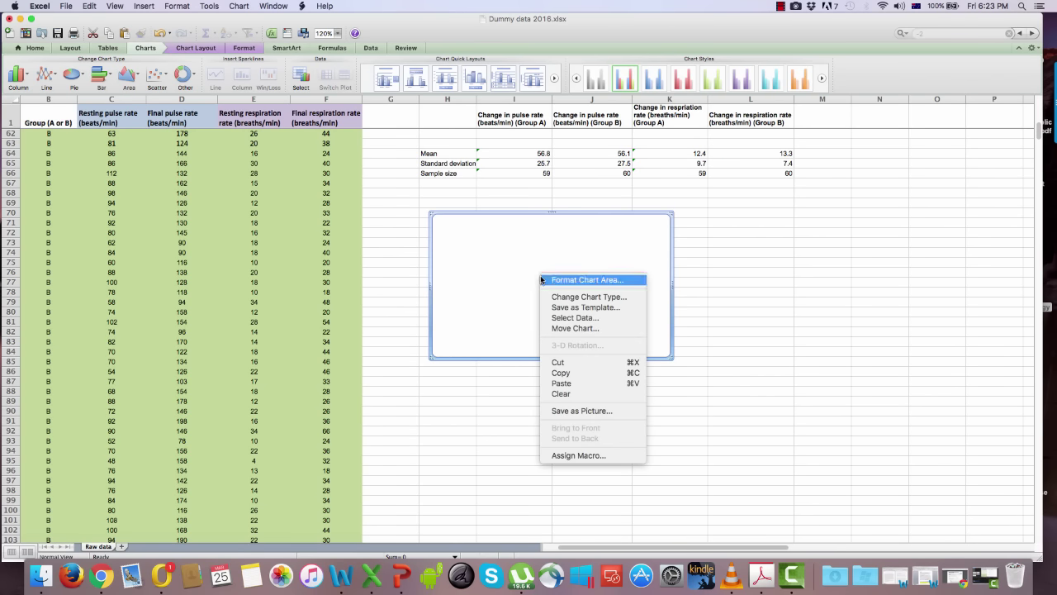
pyautogui.click(557, 319)
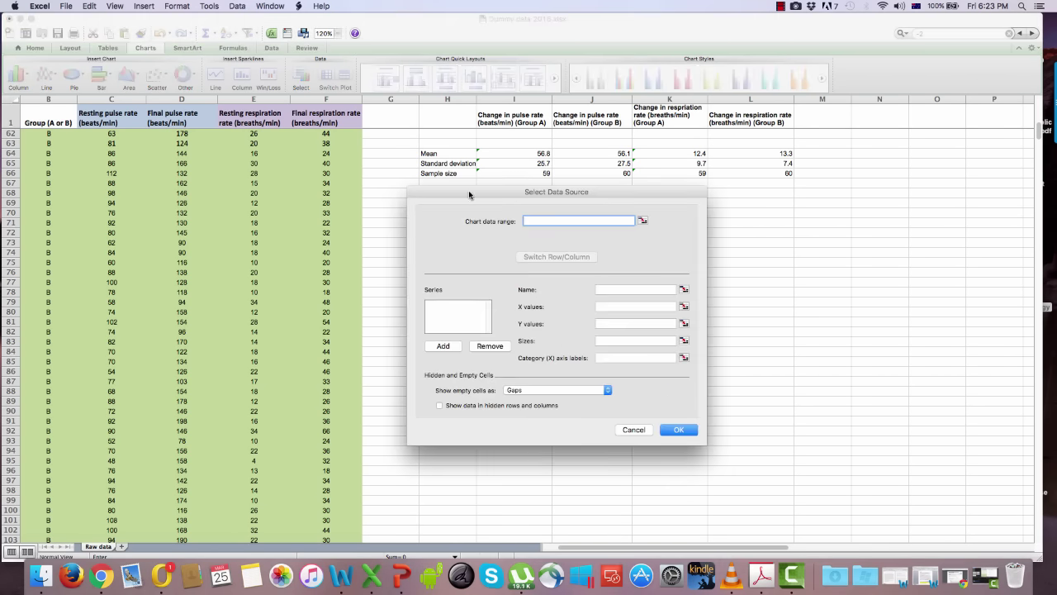
pyautogui.moveTo(466, 195); pyautogui.dragTo(139, 155)
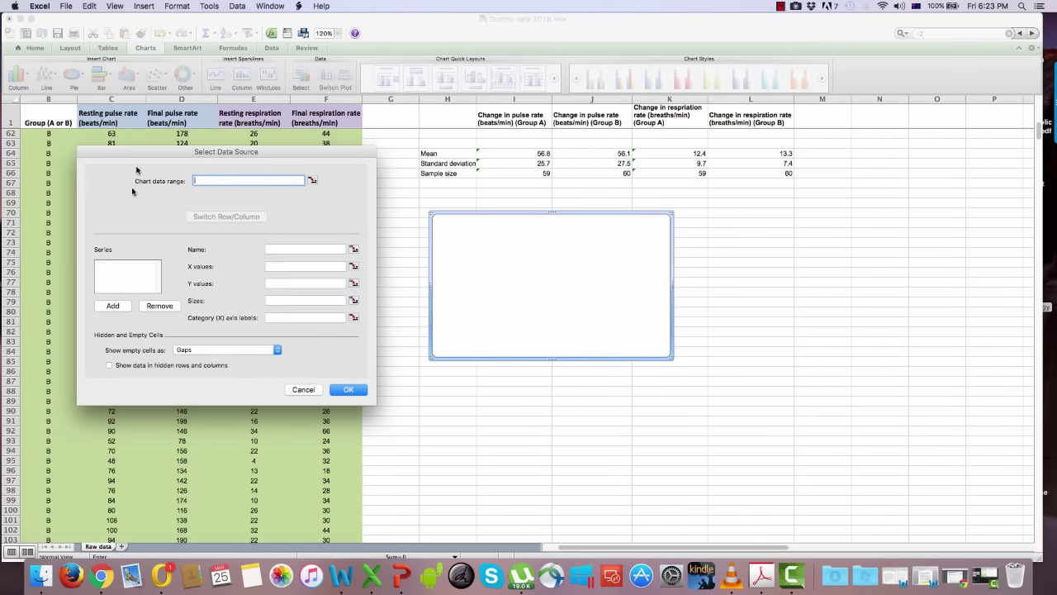
pyautogui.click(116, 309)
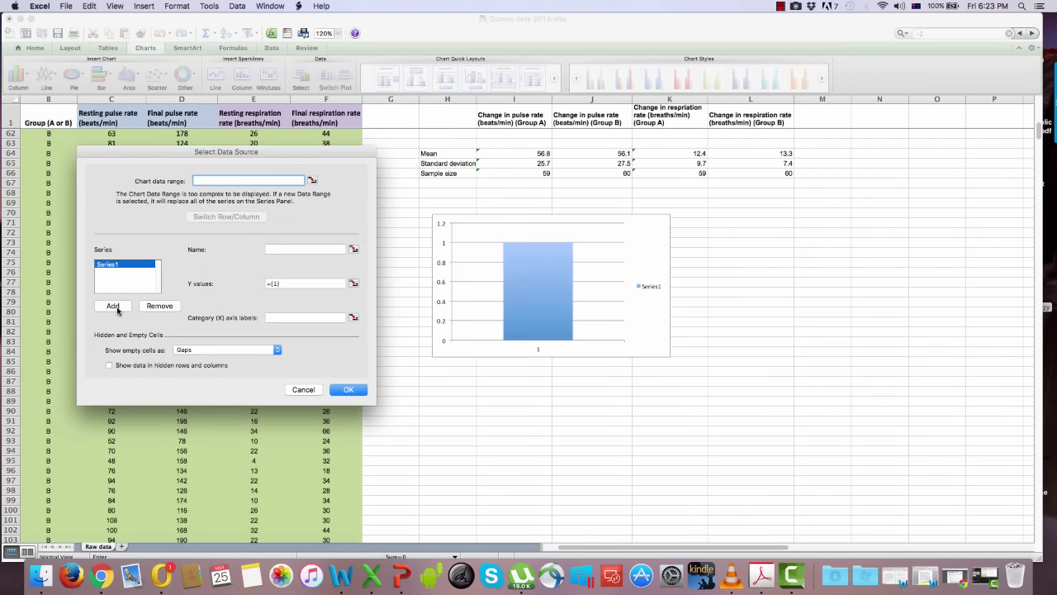
pyautogui.click(301, 251)
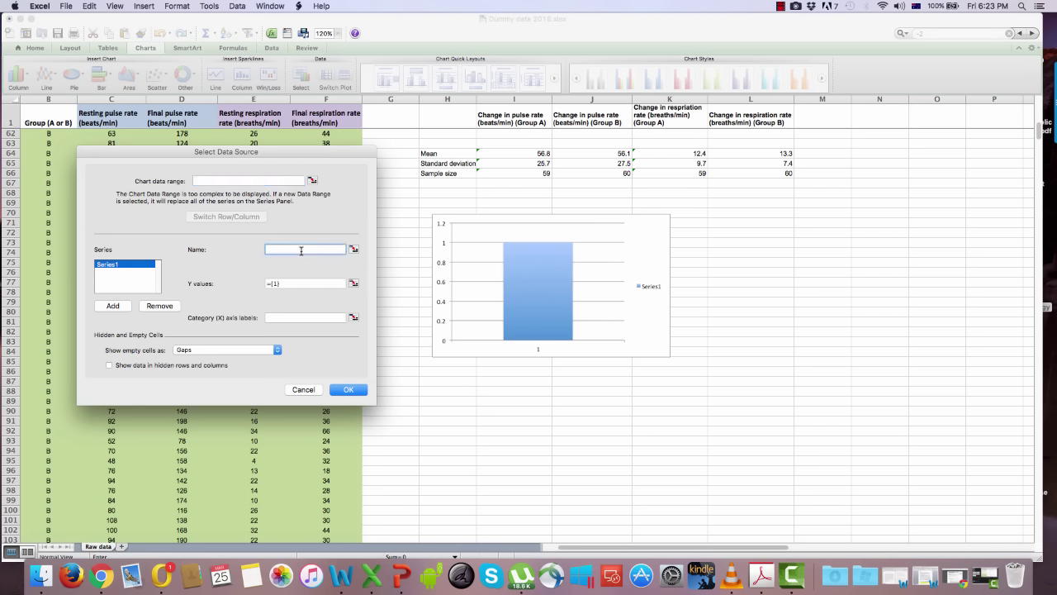
pyautogui.write('Mean change in pulse rate')
pyautogui.click(352, 285)
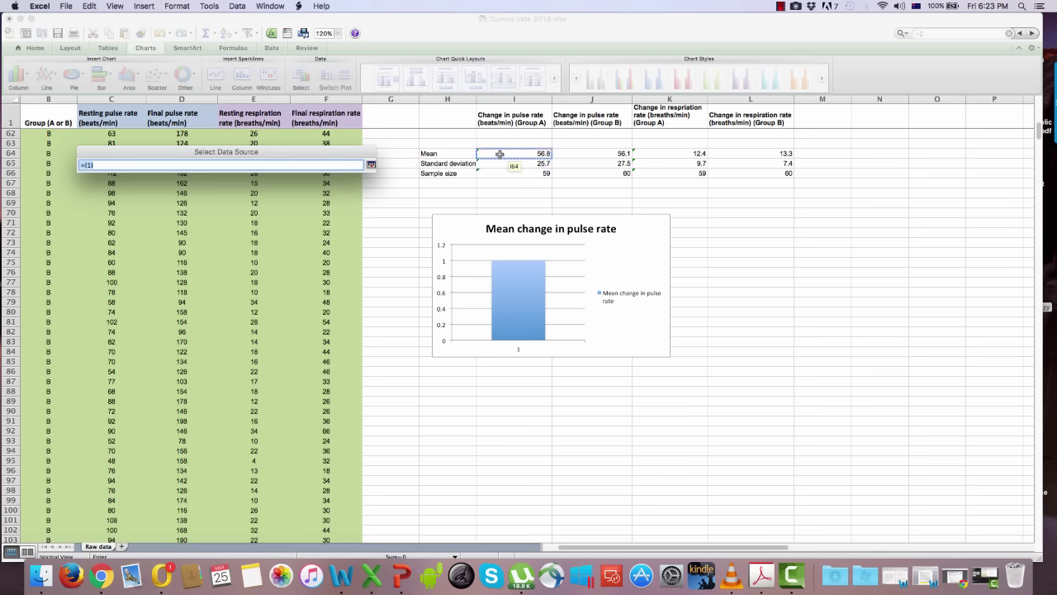
pyautogui.moveTo(500, 154); pyautogui.dragTo(598, 154)
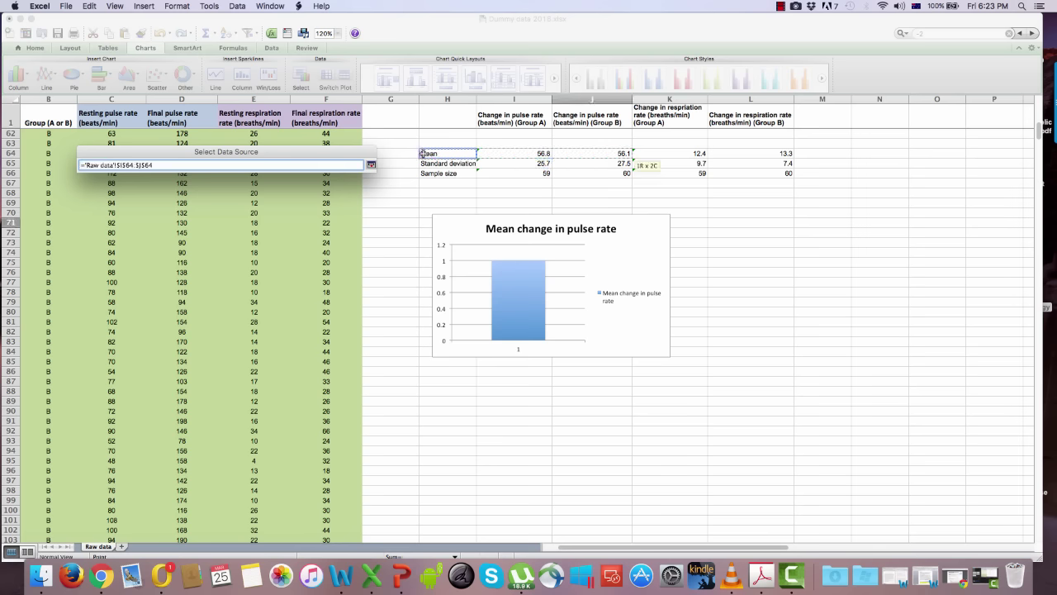
pyautogui.click(372, 166)
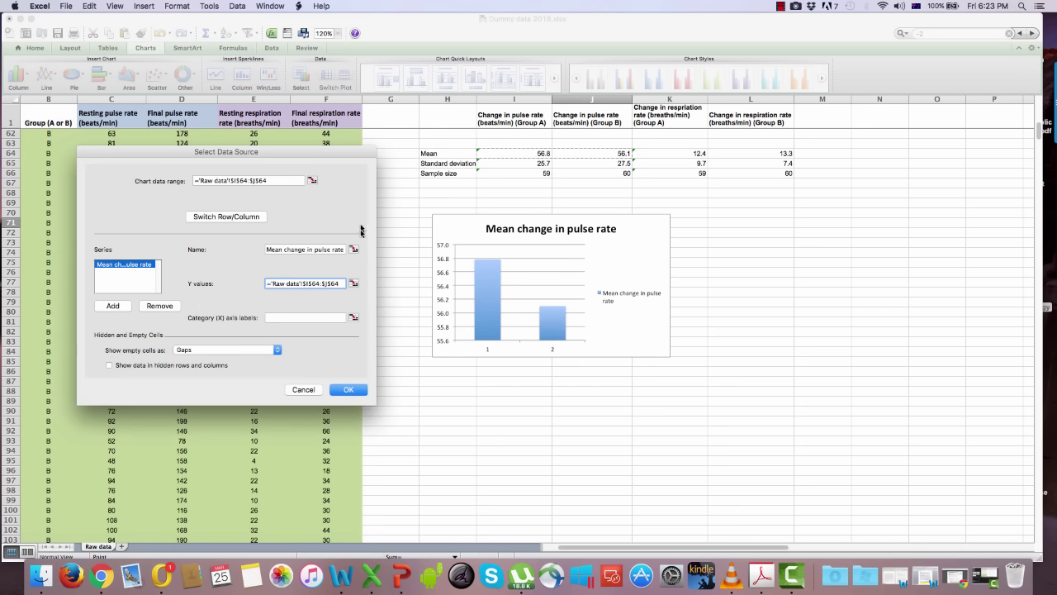
pyautogui.click(347, 390)
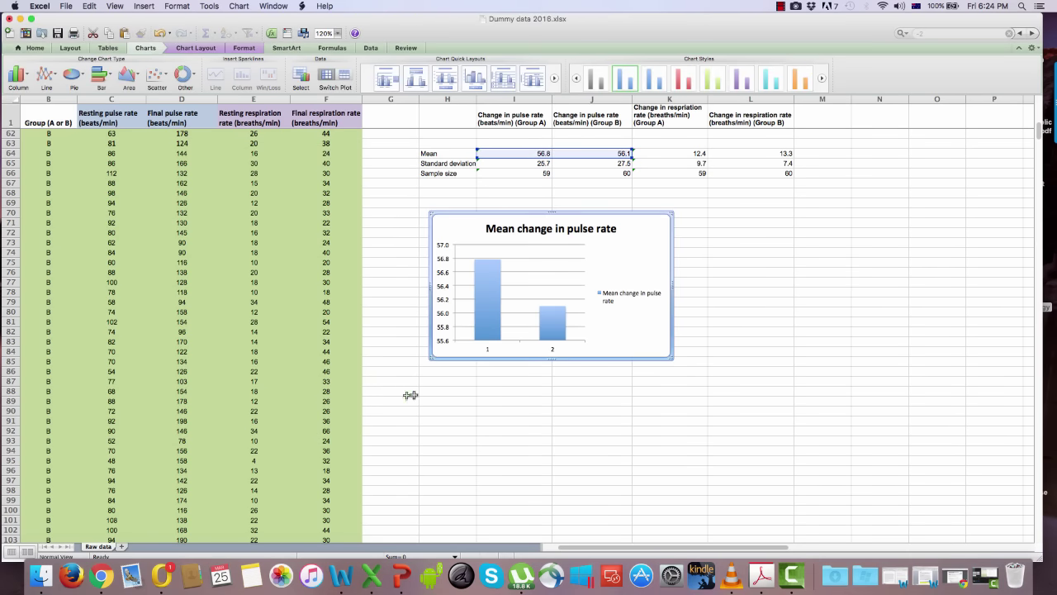
# Step: Delete the title, horizontal gridlines and legend from the pulse rate chart
pyautogui.click(517, 229)
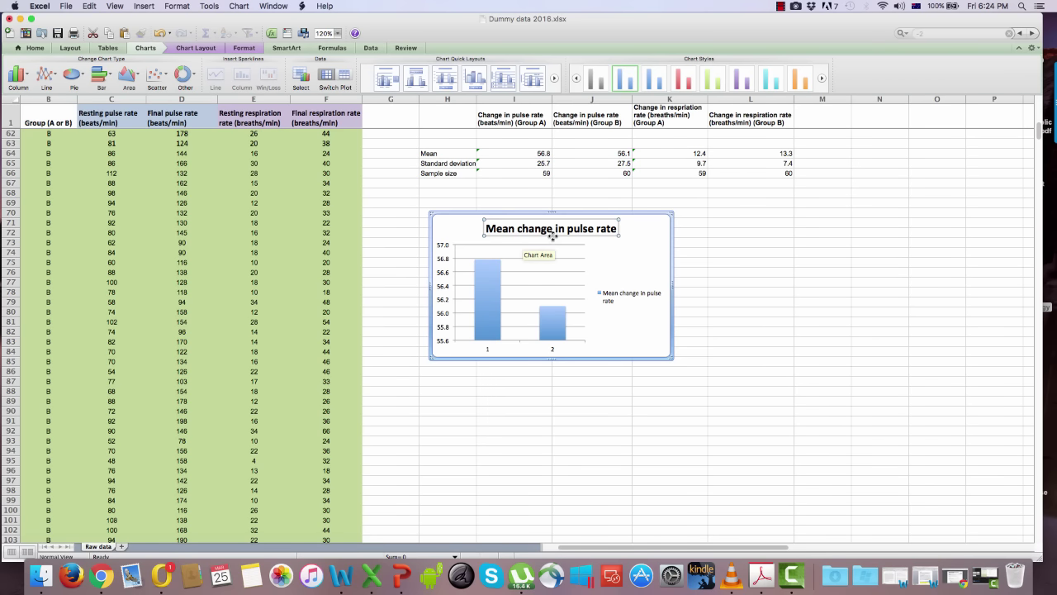
pyautogui.press('Delete')
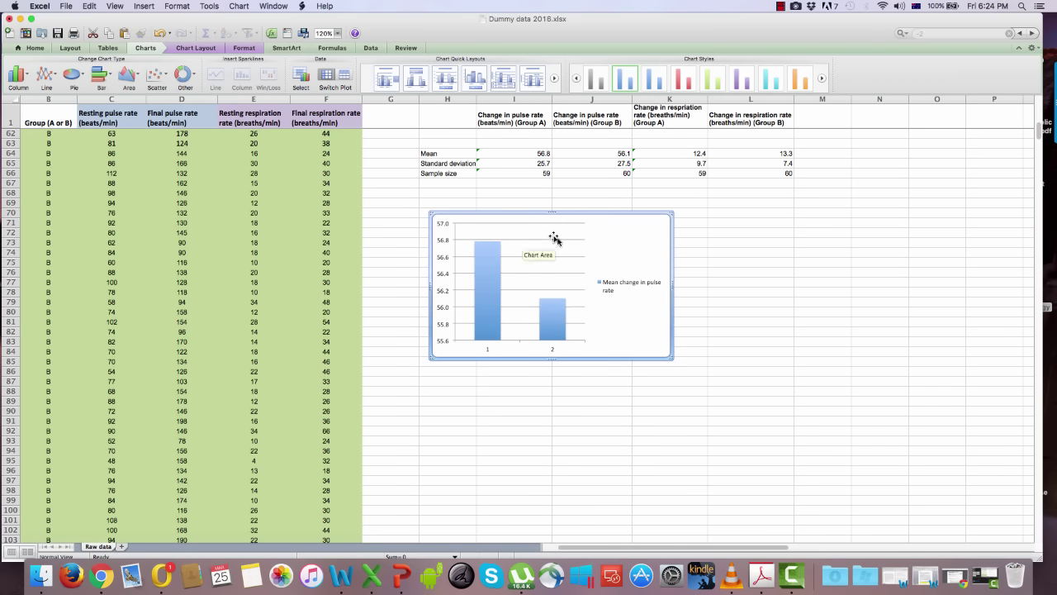
pyautogui.click(547, 243)
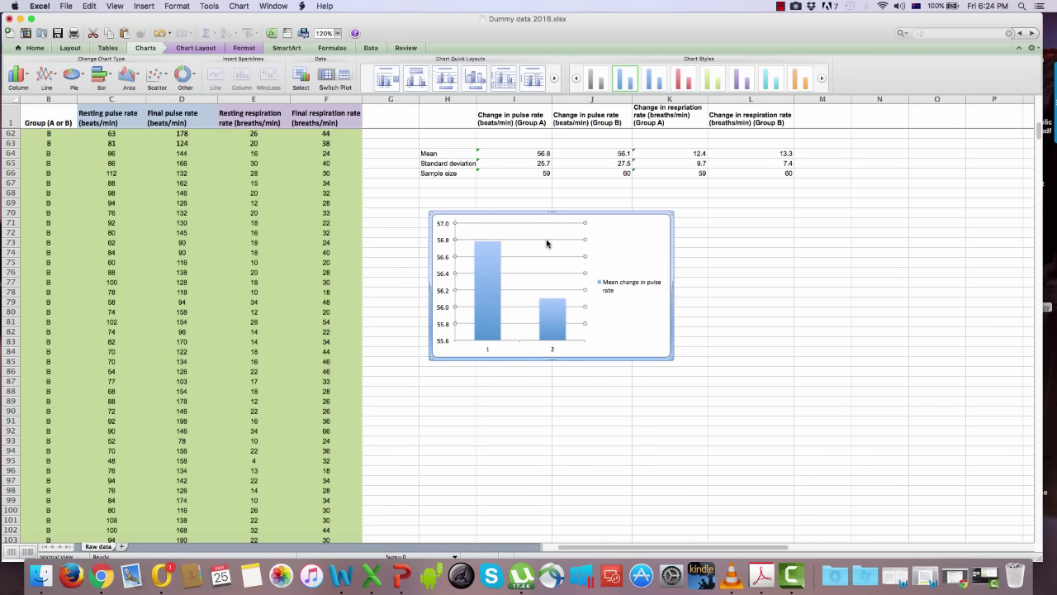
pyautogui.press('Delete')
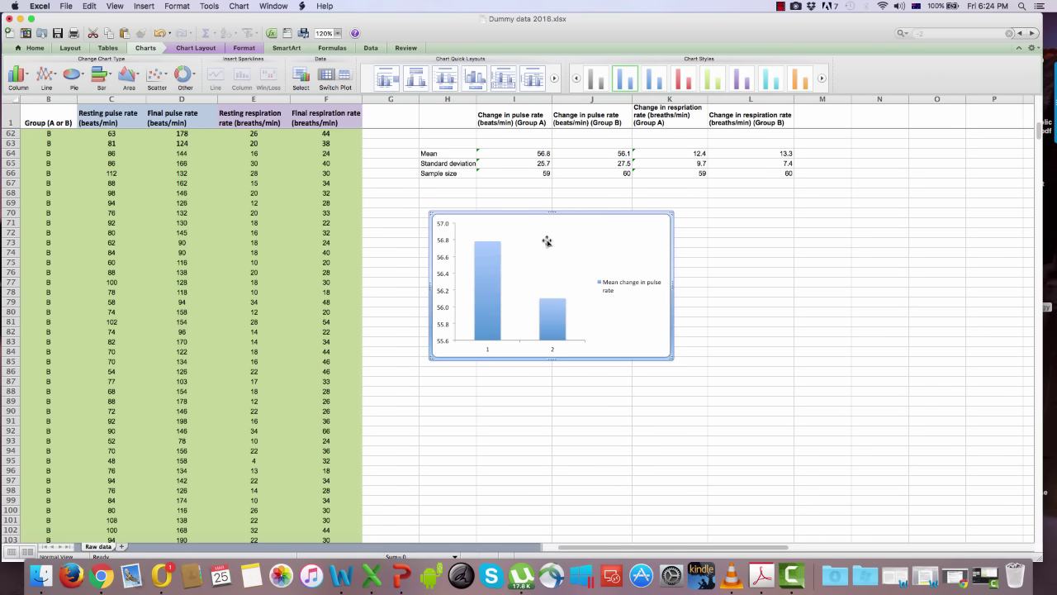
pyautogui.click(611, 287)
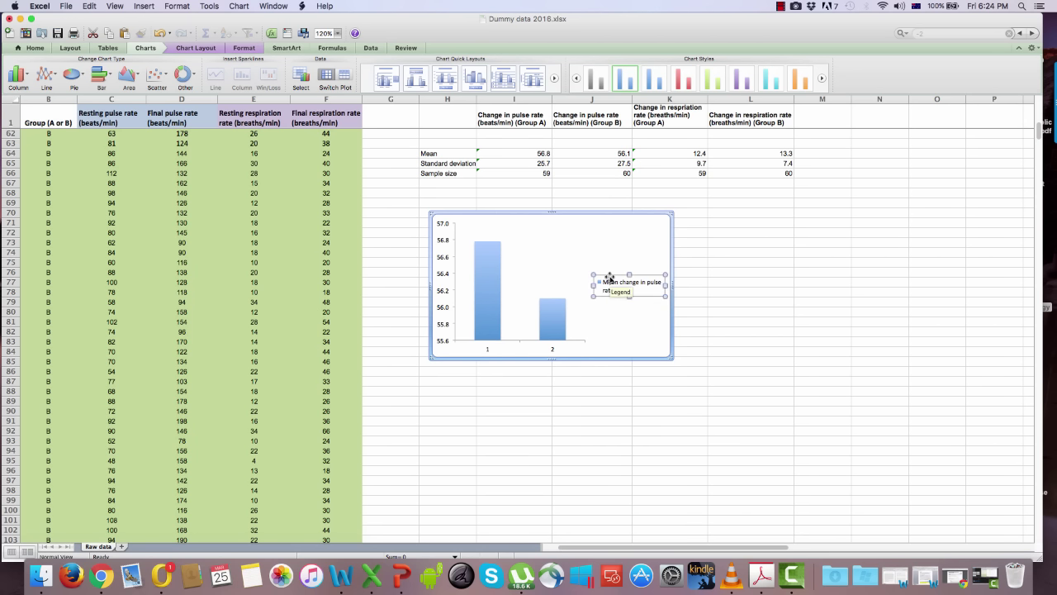
pyautogui.press('Delete')
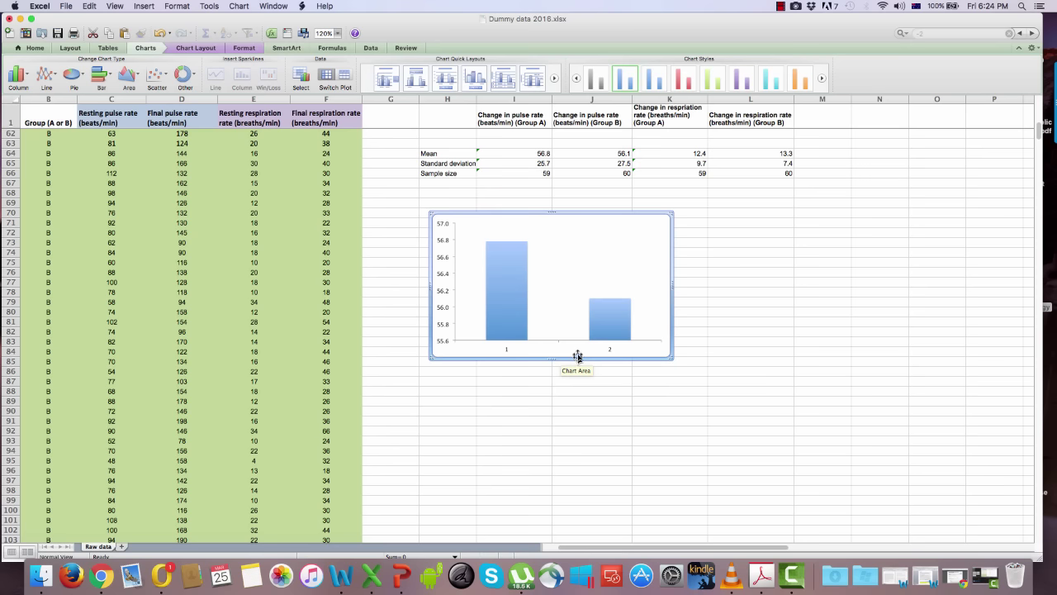
# Step: Move the chart down to about row 76 and enter the labels Decaffeinated coffee in I70 and Caffeinated coffee in J70
pyautogui.moveTo(543, 223); pyautogui.dragTo(553, 276)
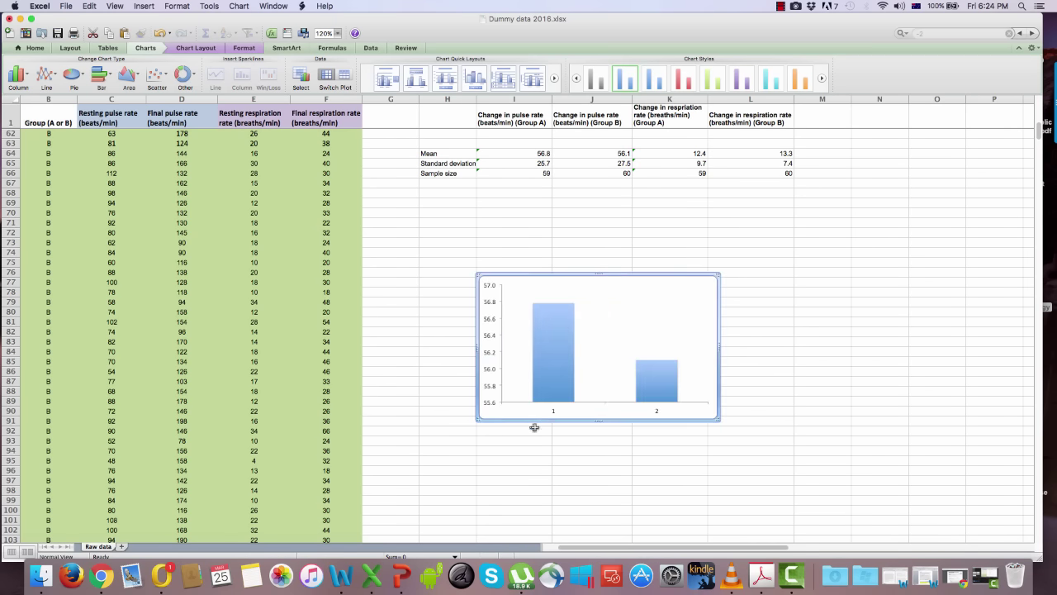
pyautogui.click(497, 213)
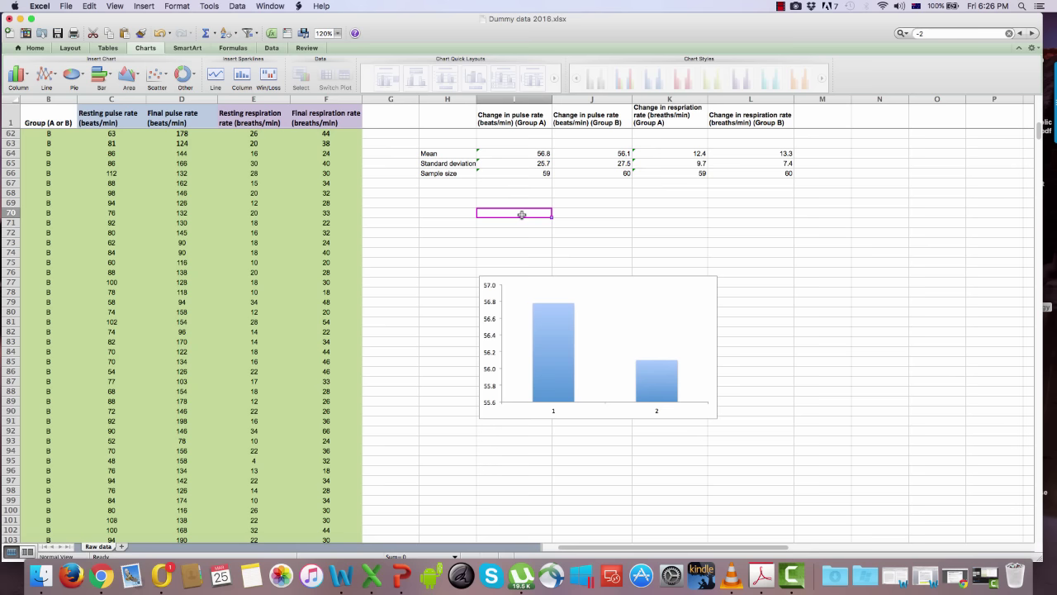
pyautogui.doubleClick(522, 214)
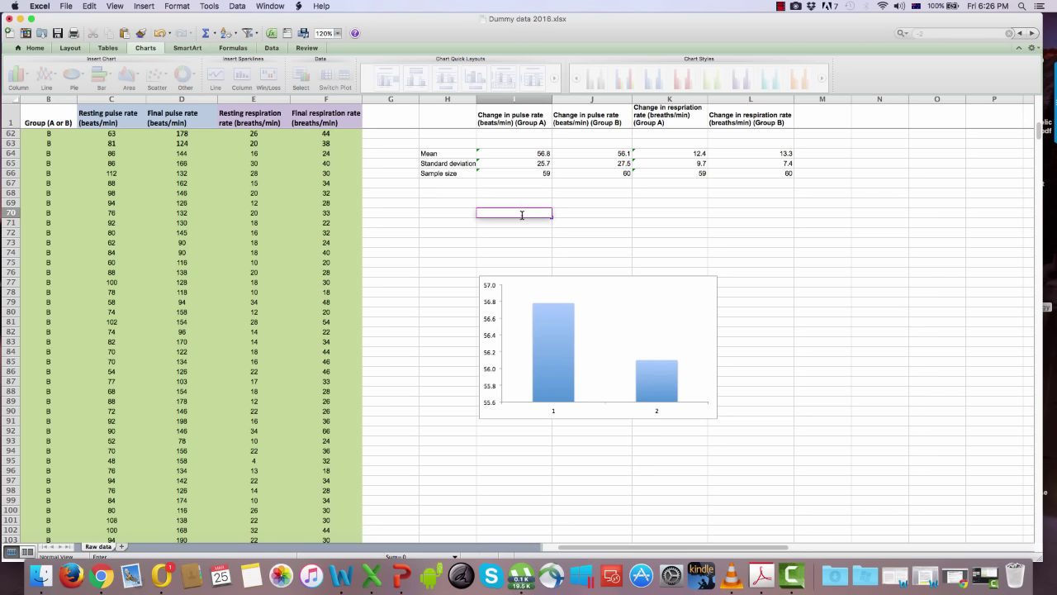
pyautogui.write('Decaffeinated')
pyautogui.write('Coffe')
pyautogui.press('Tab')
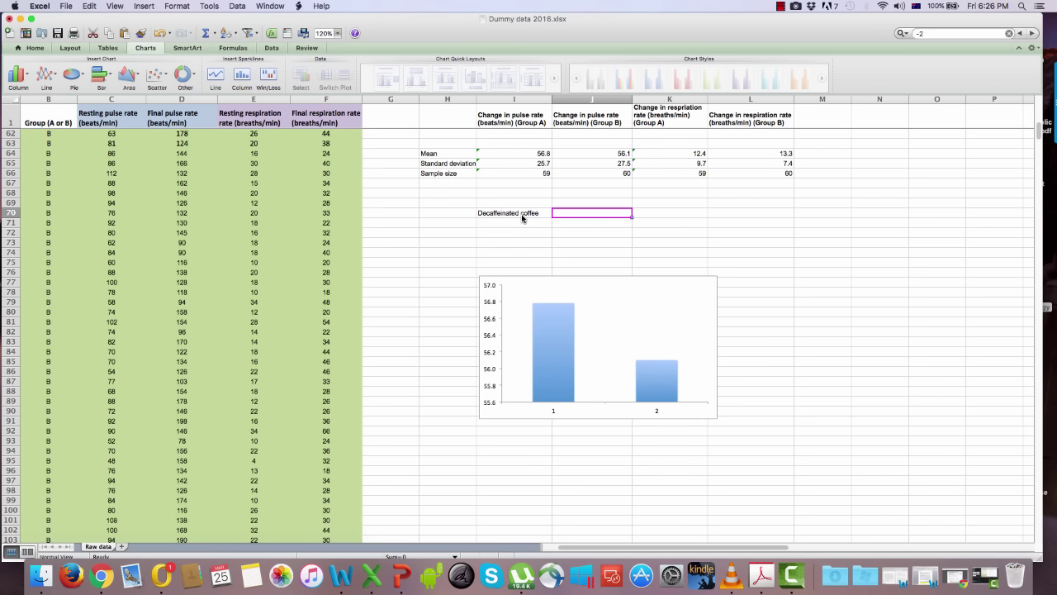
pyautogui.write('C')
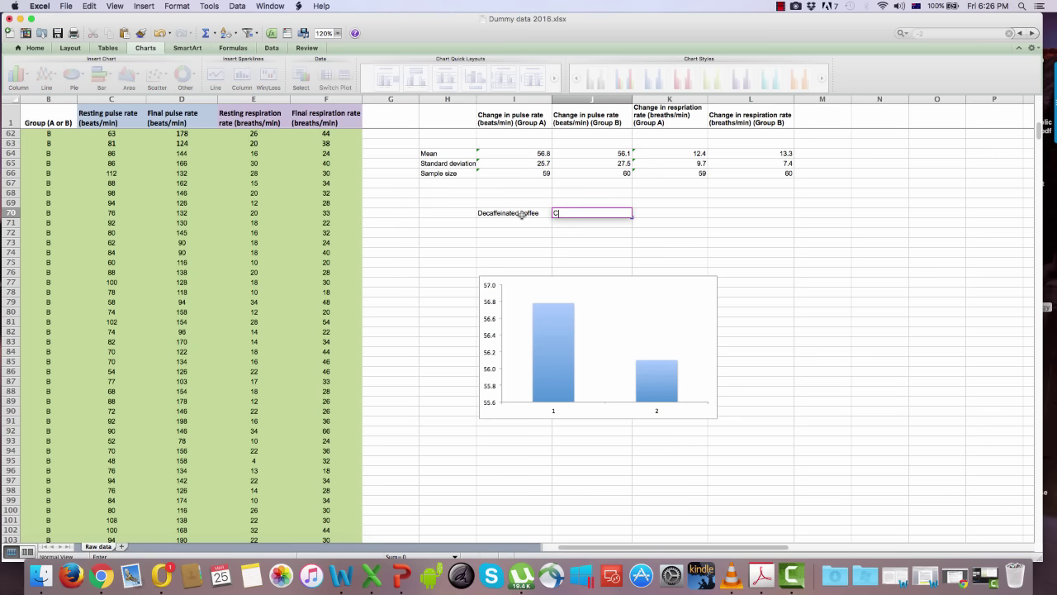
pyautogui.write('affeinated coffee')
pyautogui.click(538, 252)
pyautogui.click(822, 331)
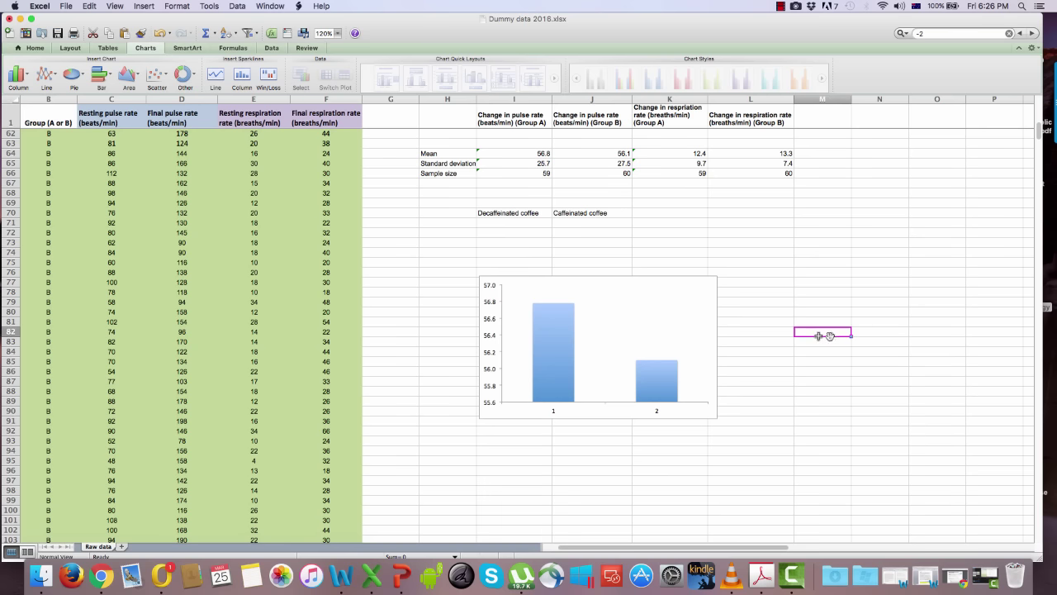
# Step: Set the chart's category axis labels to I70:J70, the Decaffeinated coffee and Caffeinated coffee cells
pyautogui.click(620, 317)
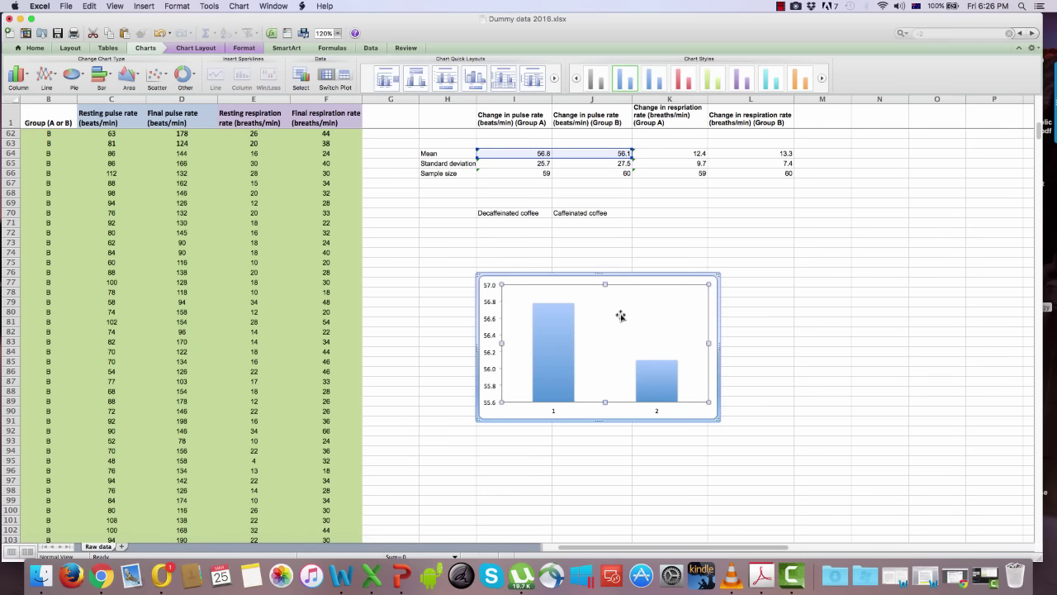
pyautogui.rightClick(621, 317)
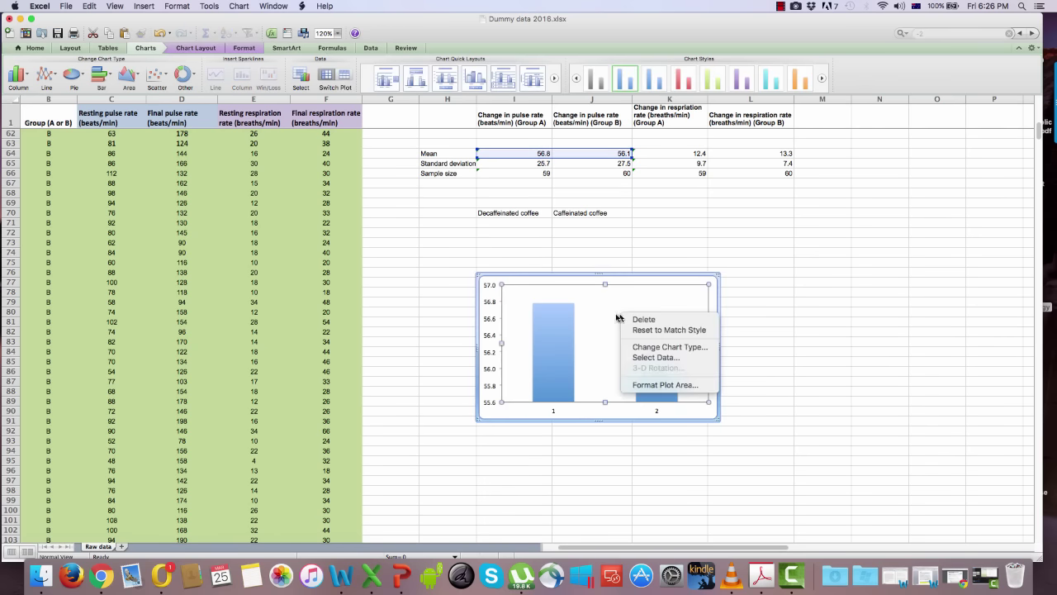
pyautogui.click(641, 361)
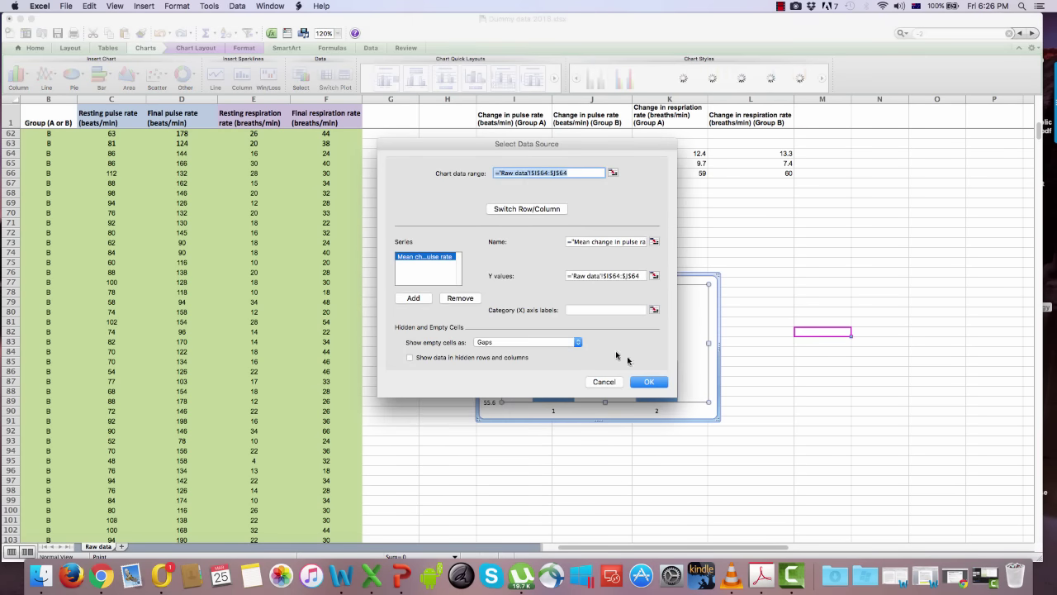
pyautogui.moveTo(537, 144); pyautogui.dragTo(238, 120)
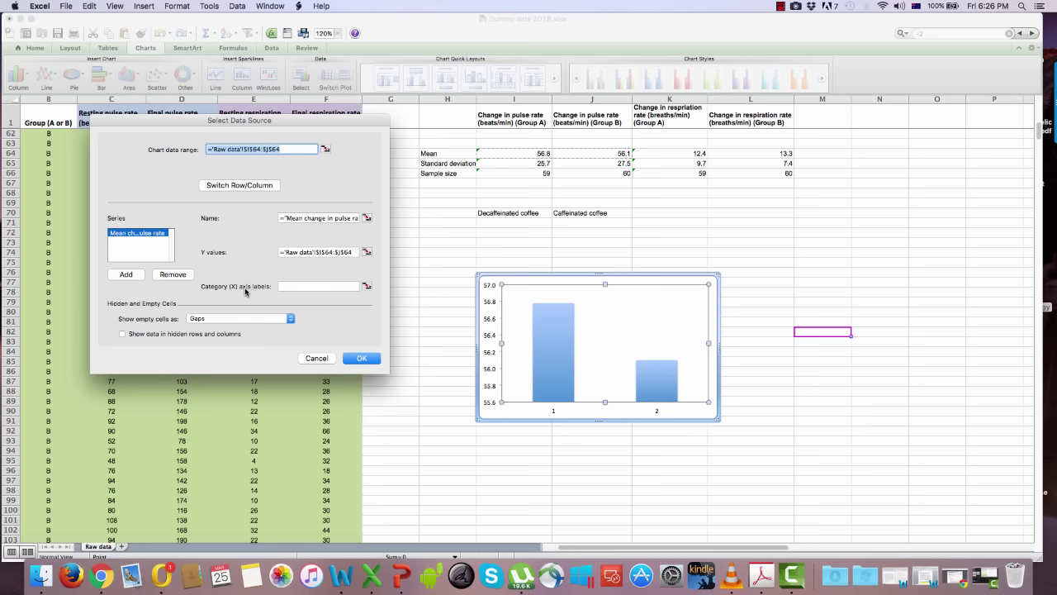
pyautogui.click(368, 287)
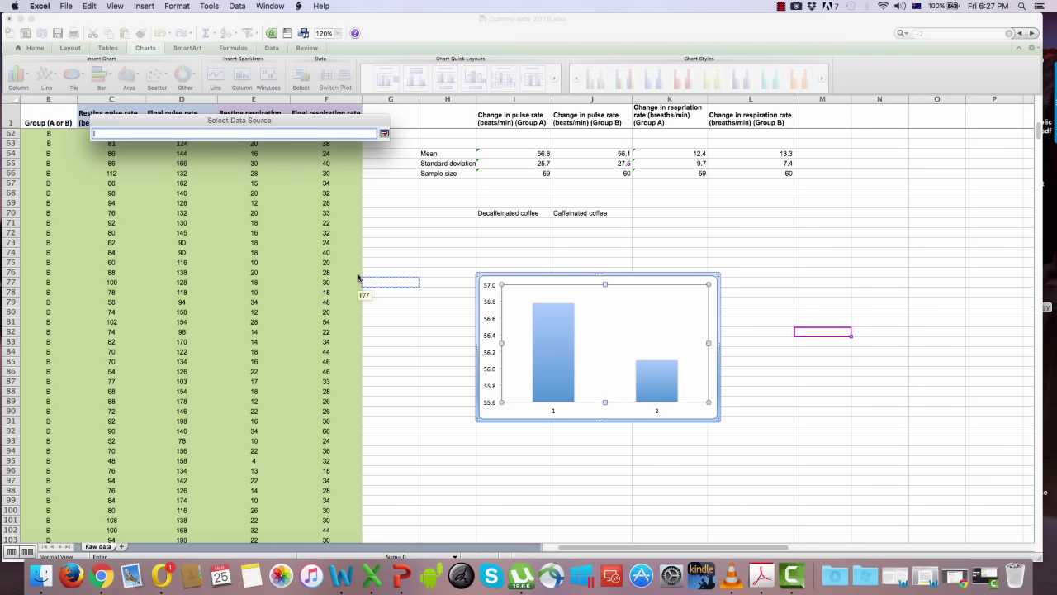
pyautogui.click(495, 218)
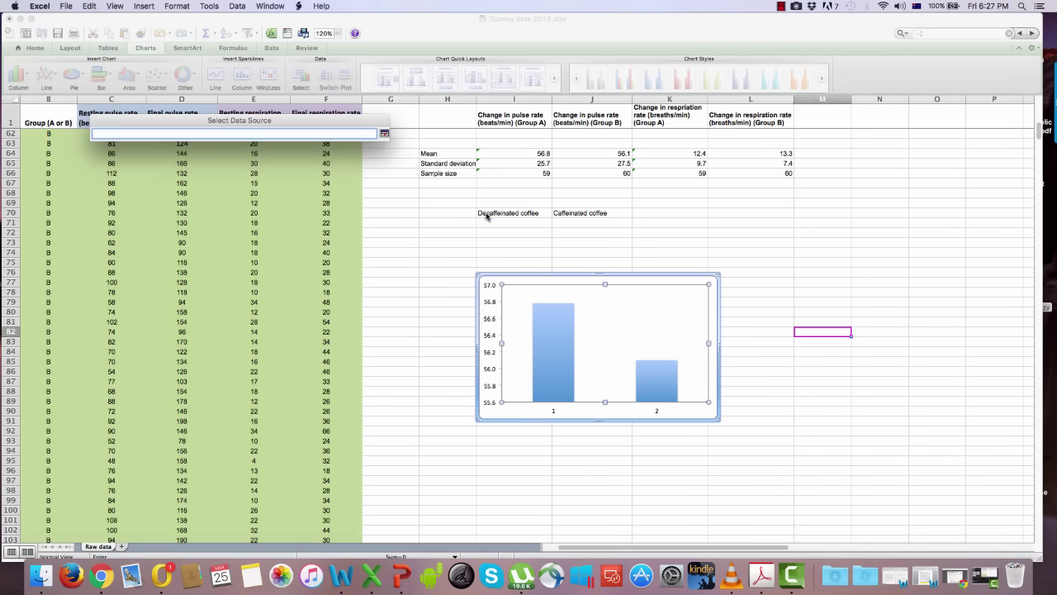
pyautogui.click(529, 217)
pyautogui.moveTo(486, 212); pyautogui.dragTo(573, 212)
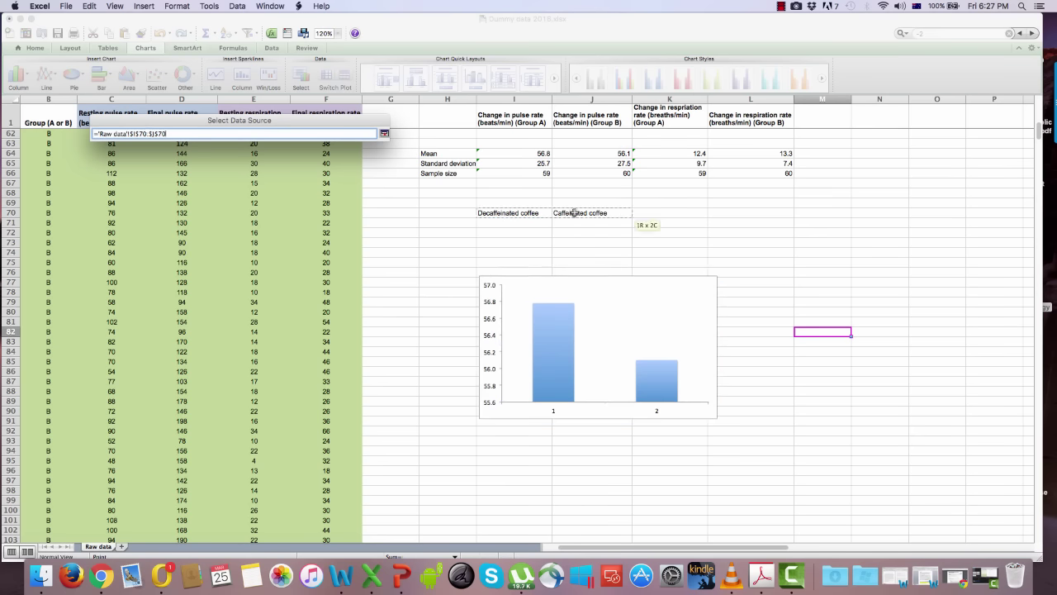
pyautogui.click(384, 133)
pyautogui.click(362, 357)
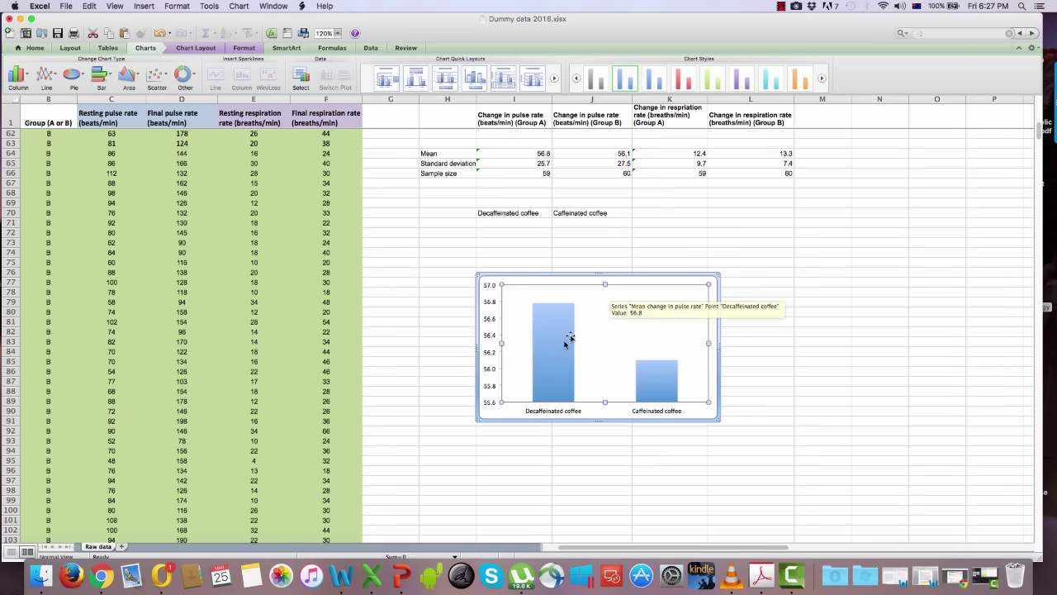
# Step: Set the chart's vertical axis minimum to 0 and its major unit to 10
pyautogui.moveTo(558, 343)
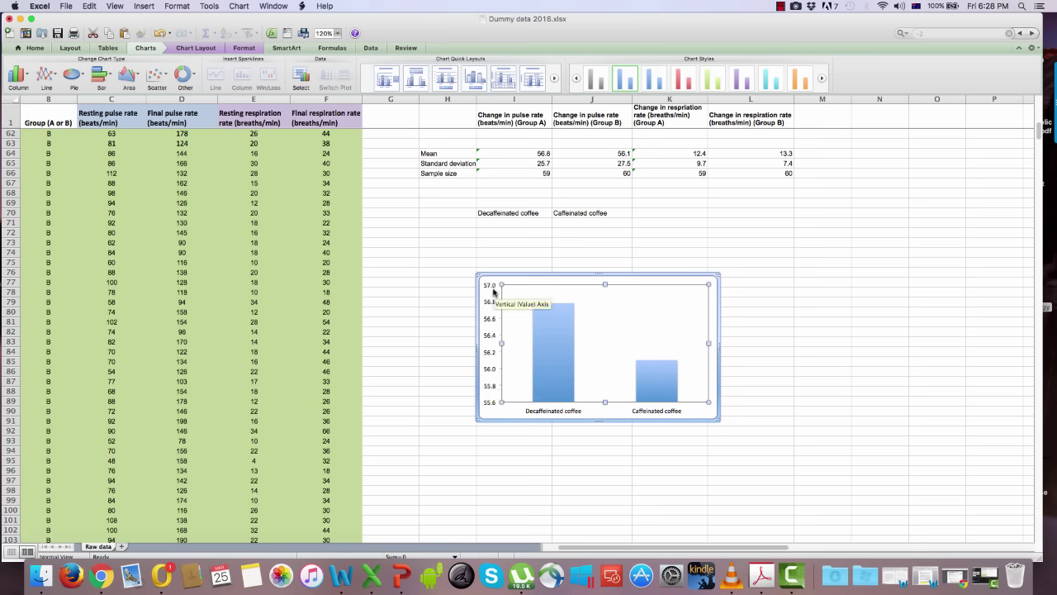
pyautogui.click(489, 339)
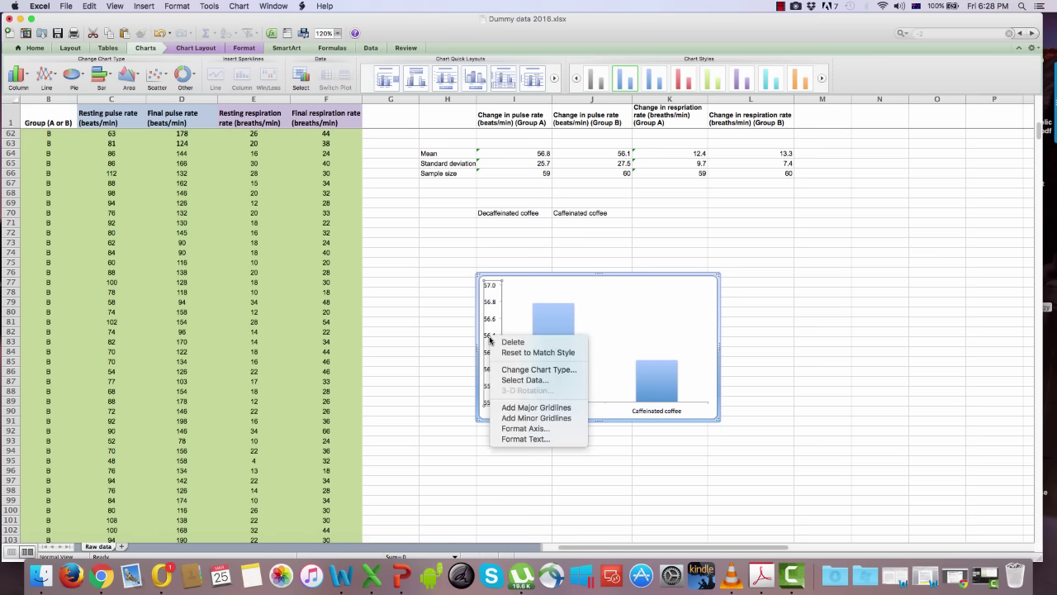
pyautogui.doubleClick(486, 324)
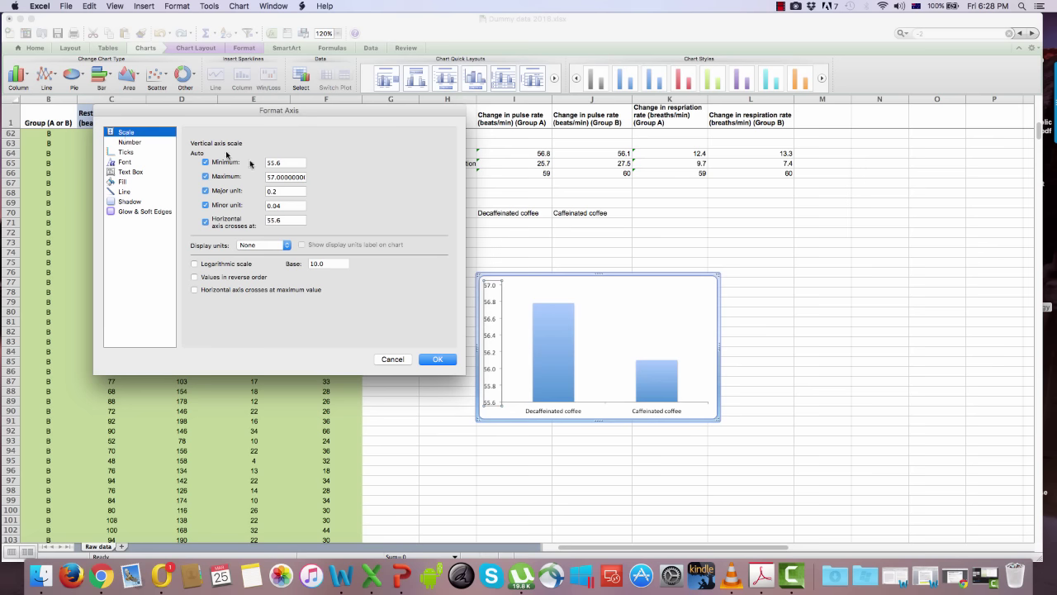
pyautogui.doubleClick(284, 166)
pyautogui.write('0')
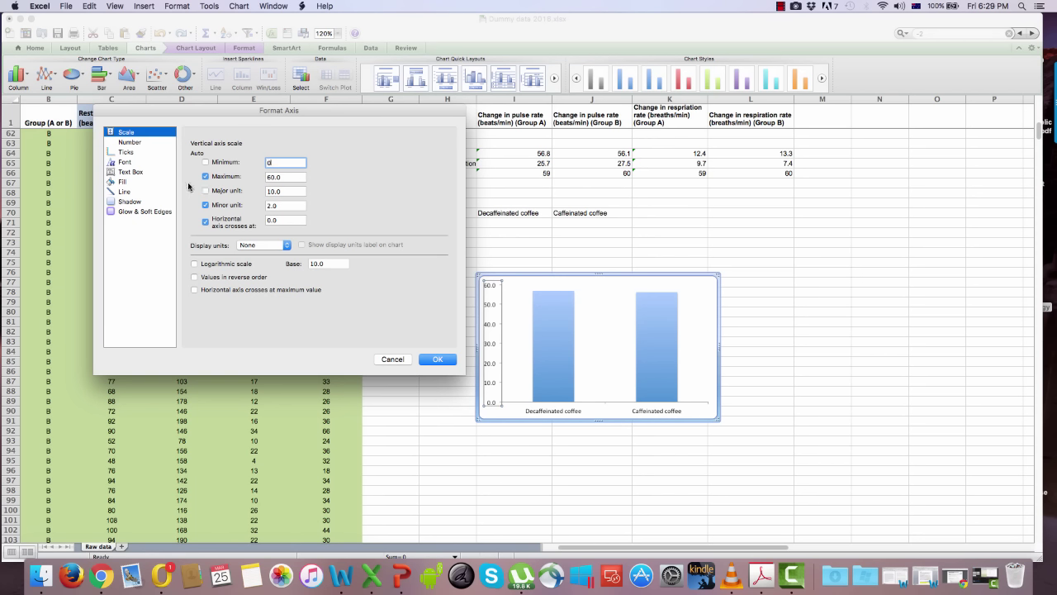
# Step: Unlink the vertical axis number format from the source and set it to 0 decimal places
pyautogui.click(129, 143)
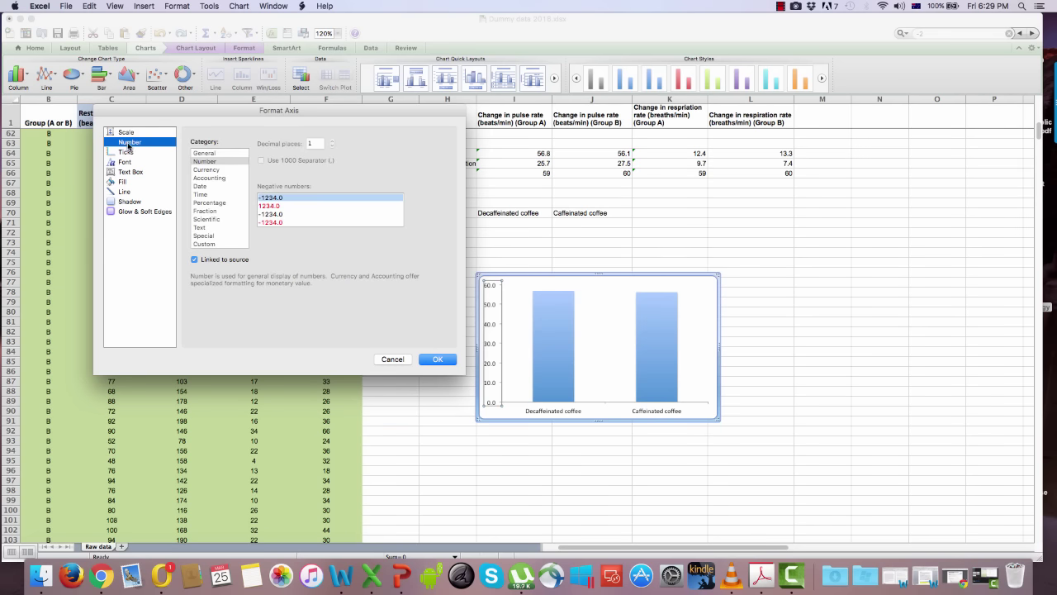
pyautogui.click(195, 261)
pyautogui.moveTo(342, 117); pyautogui.dragTo(277, 133)
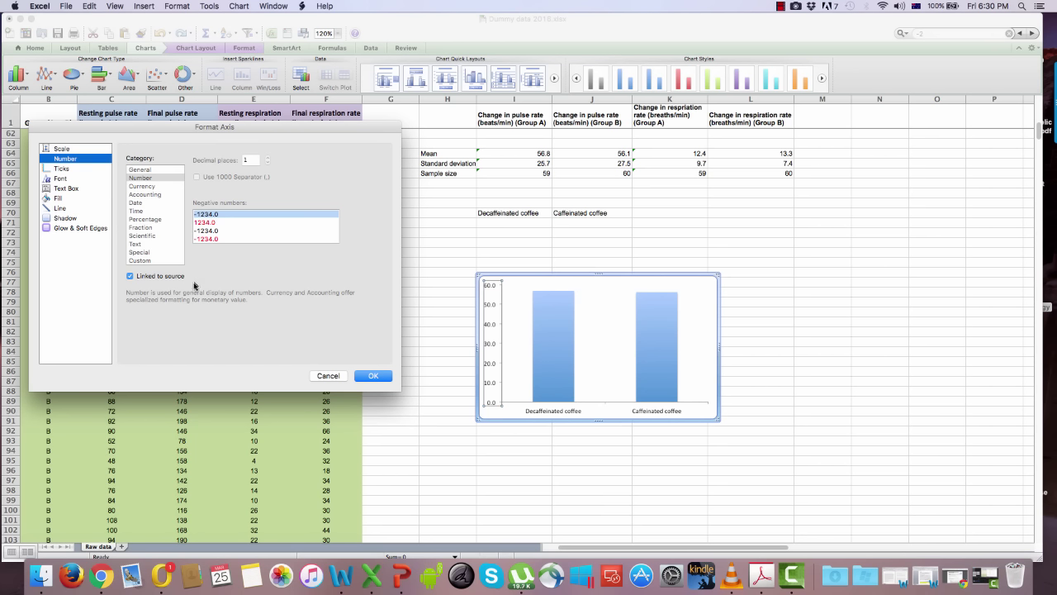
pyautogui.click(130, 277)
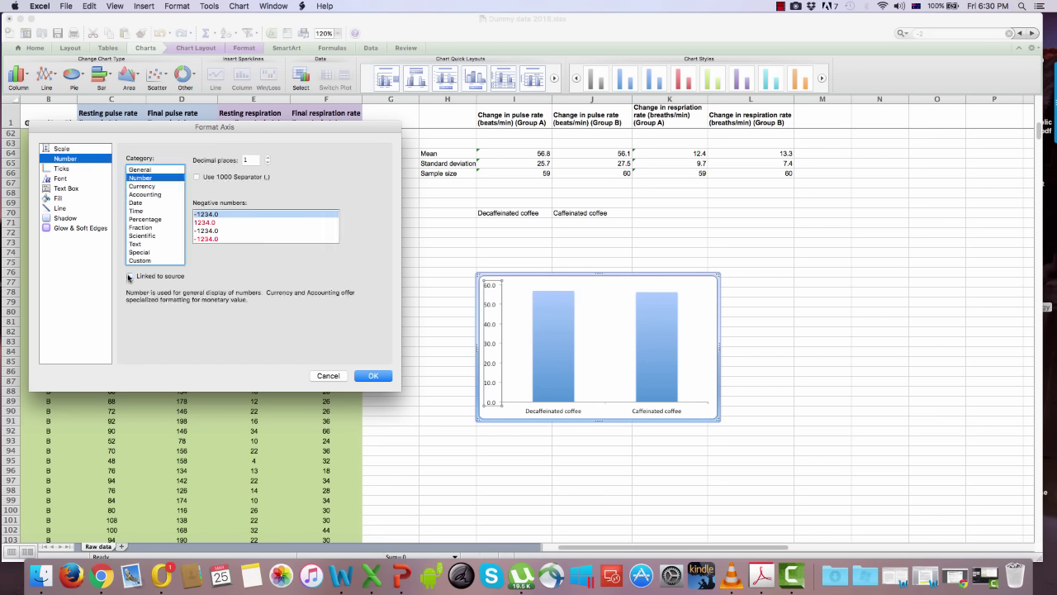
pyautogui.click(253, 161)
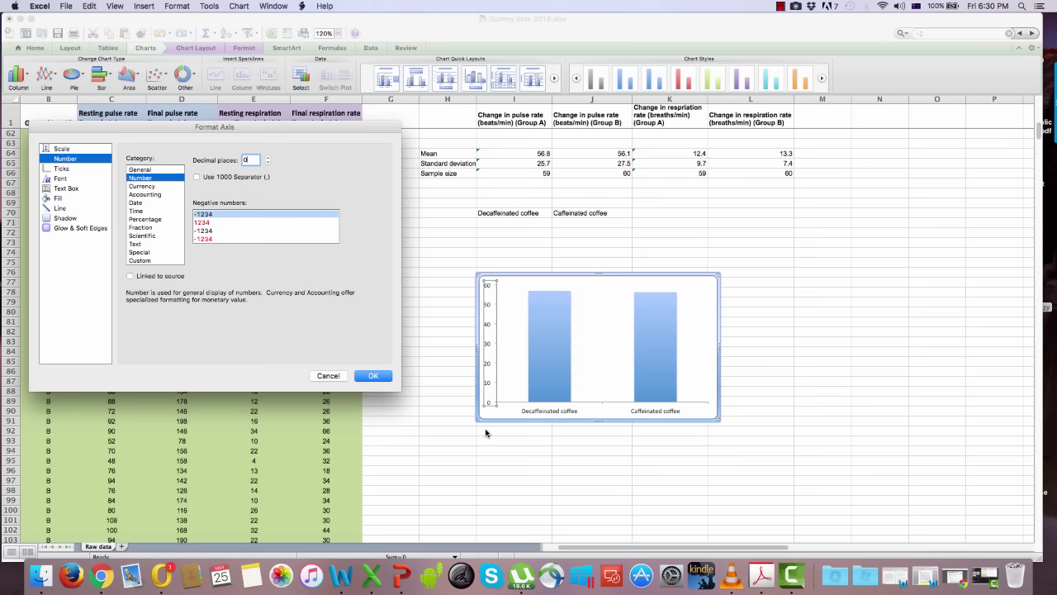
pyautogui.click(372, 376)
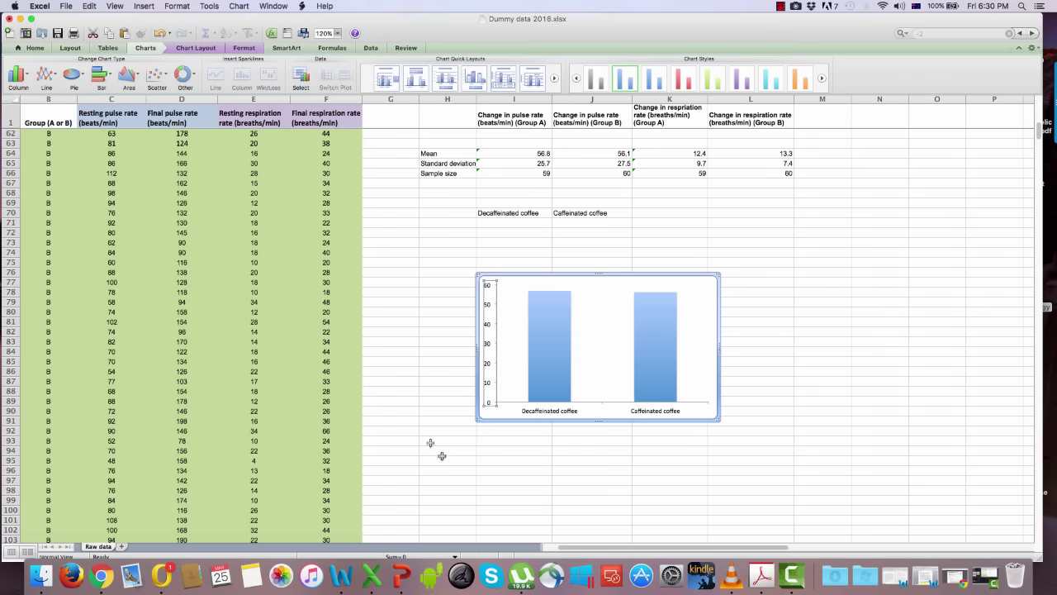
# Step: Add a rotated vertical axis title reading Mean change in pulse rate (beats/min)
pyautogui.click(489, 417)
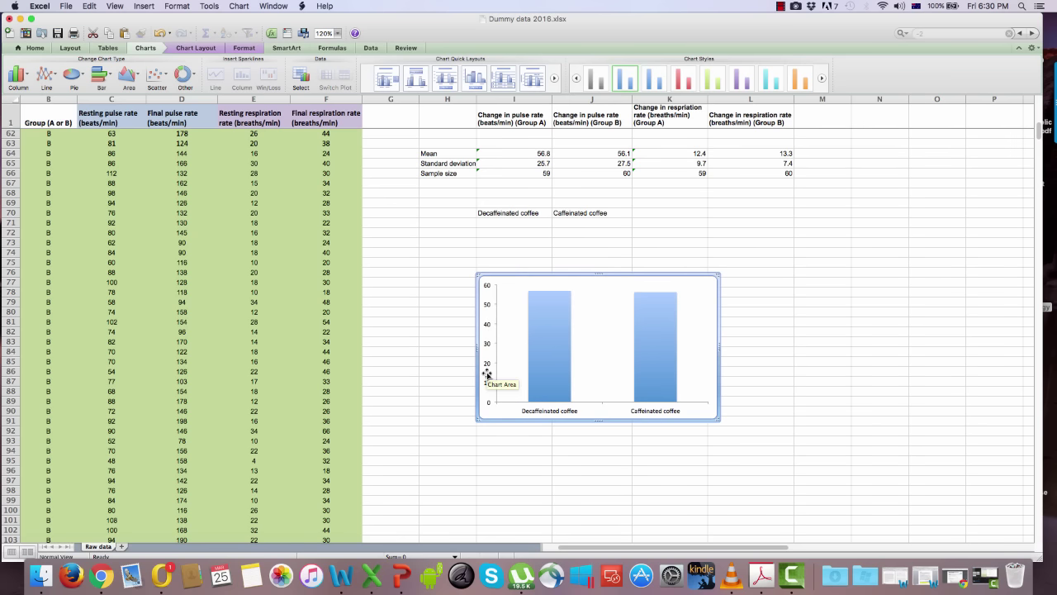
pyautogui.click(198, 50)
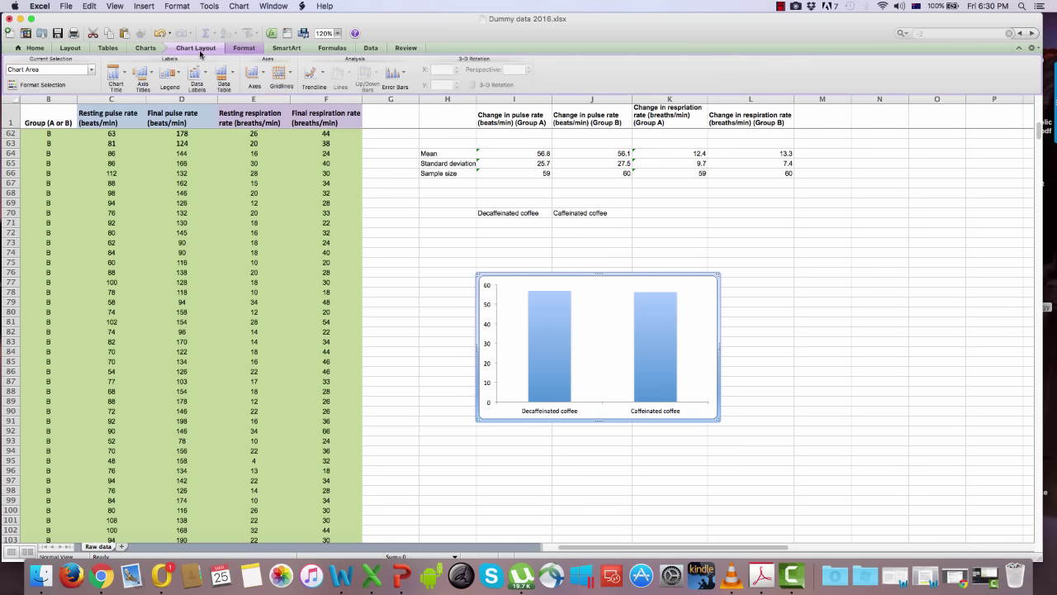
pyautogui.click(152, 73)
pyautogui.moveTo(152, 100)
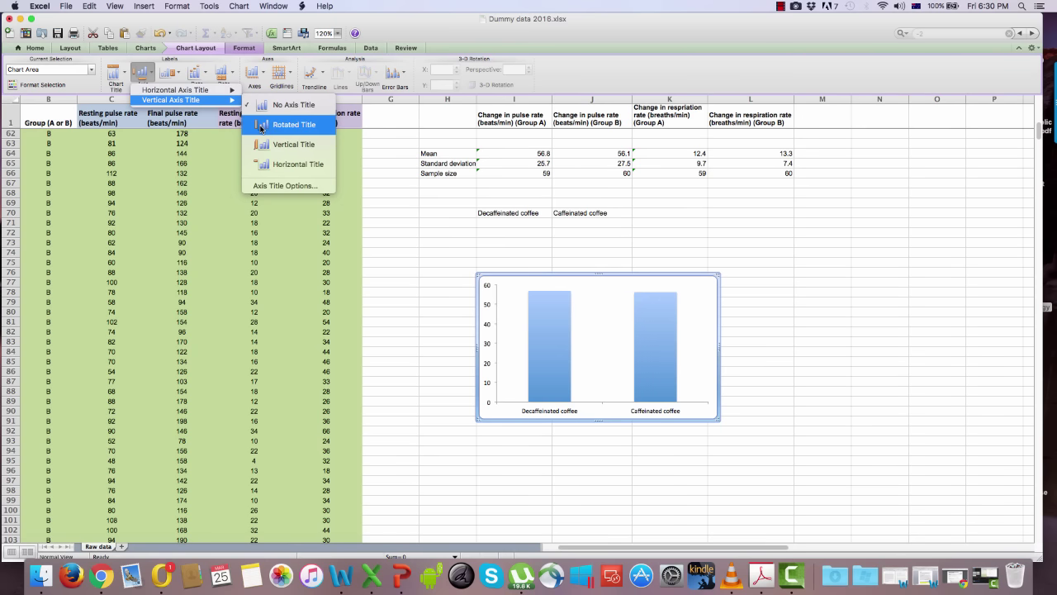
pyautogui.click(261, 126)
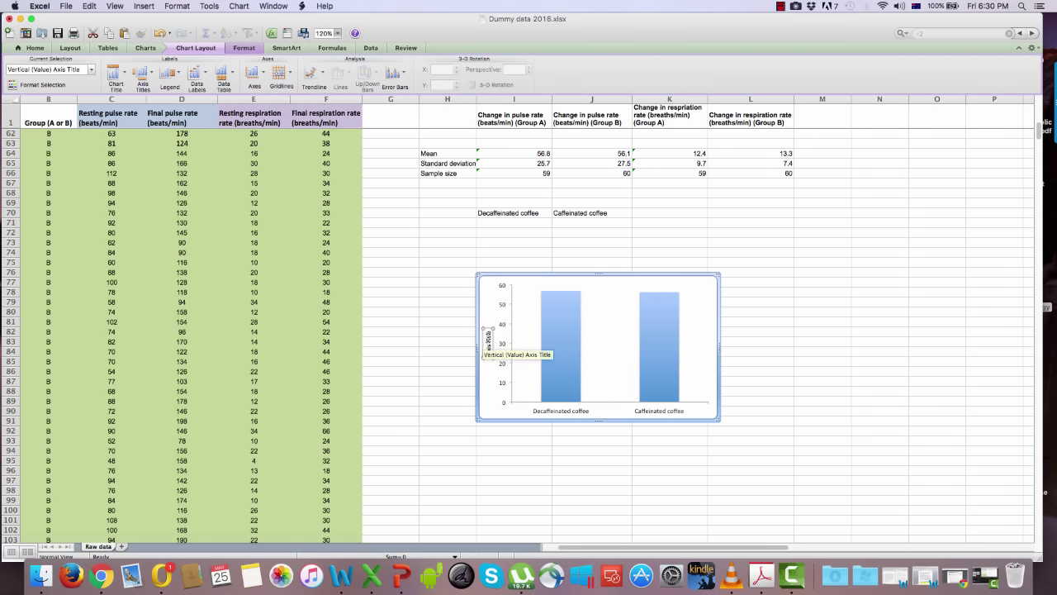
pyautogui.moveTo(488, 334); pyautogui.dragTo(489, 353)
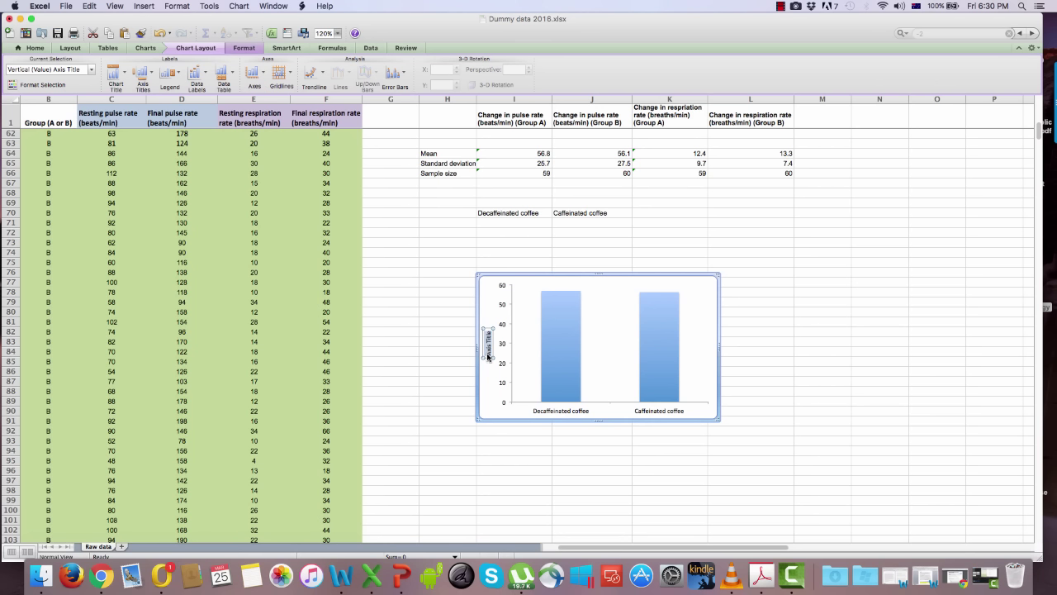
pyautogui.press('BackSpace')
pyautogui.write('Mean change in pulse')
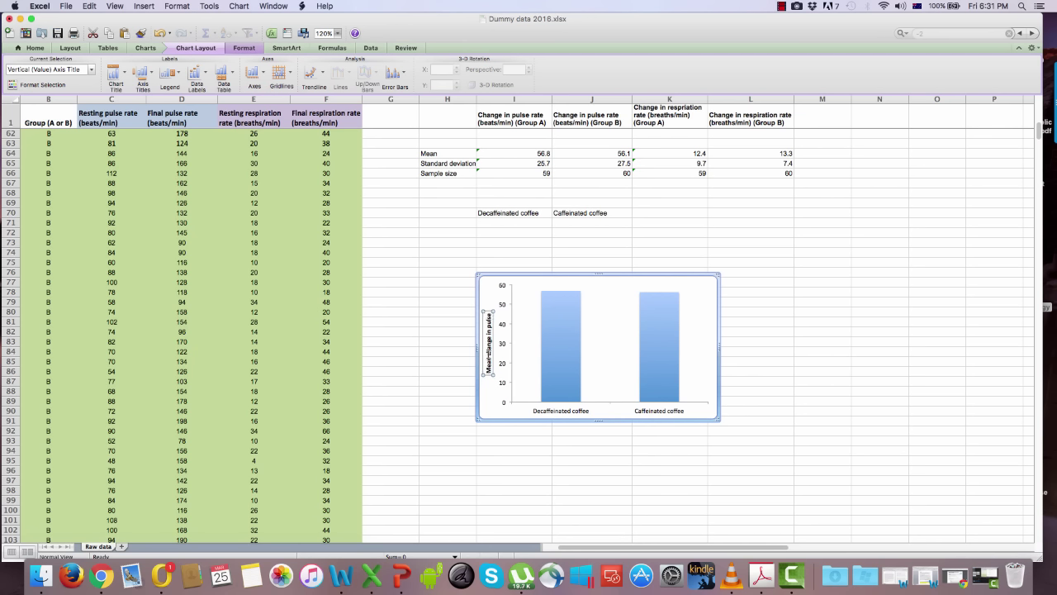
pyautogui.write(' rate (beats')
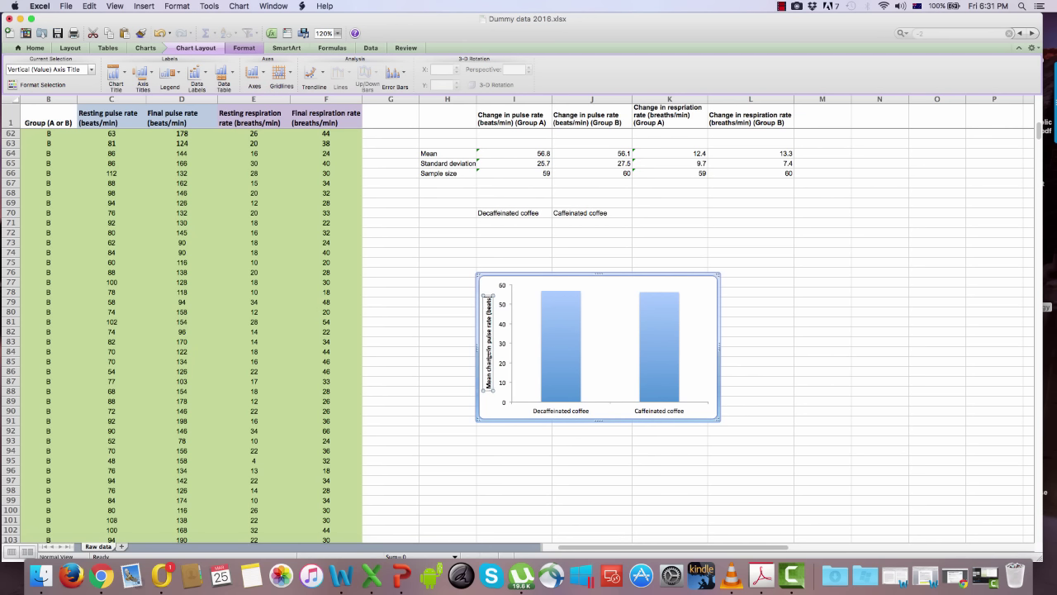
pyautogui.write('/min)')
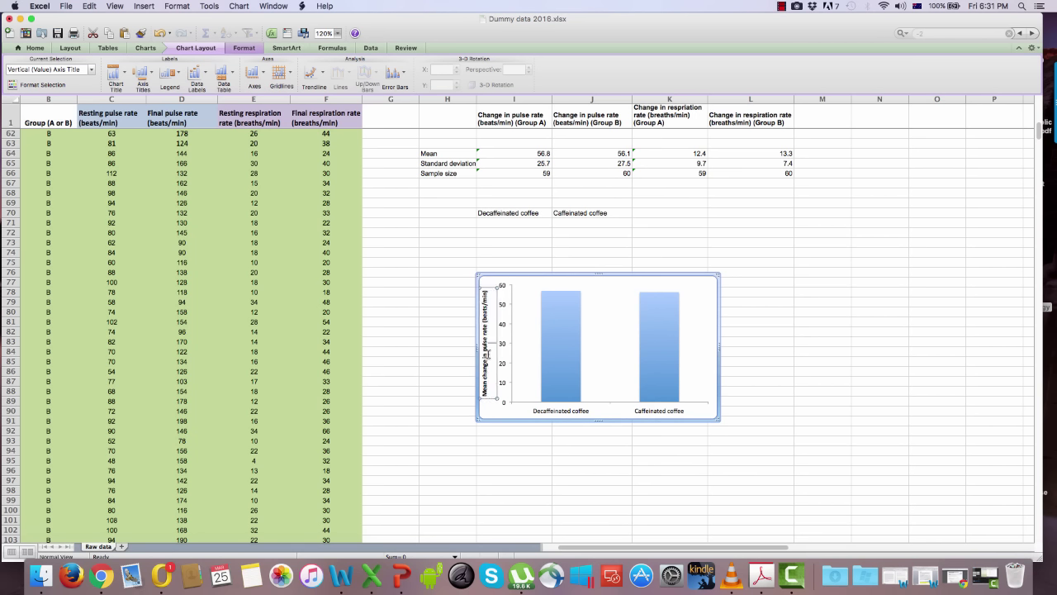
pyautogui.click(512, 415)
pyautogui.click(489, 357)
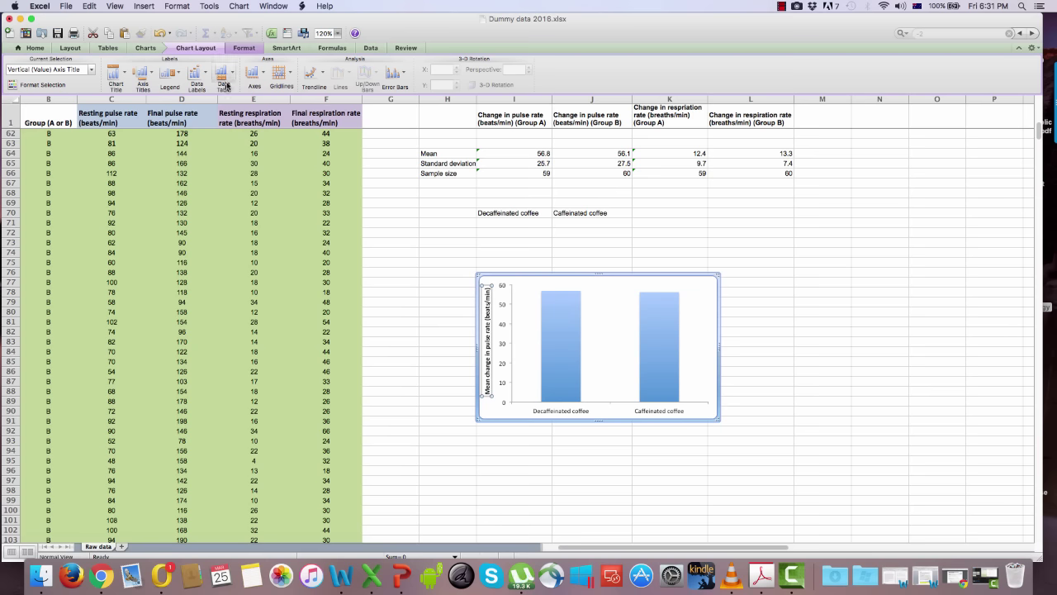
# Step: Add a horizontal axis title below the axis, shift it slightly down and change its text to Treatment
pyautogui.click(151, 75)
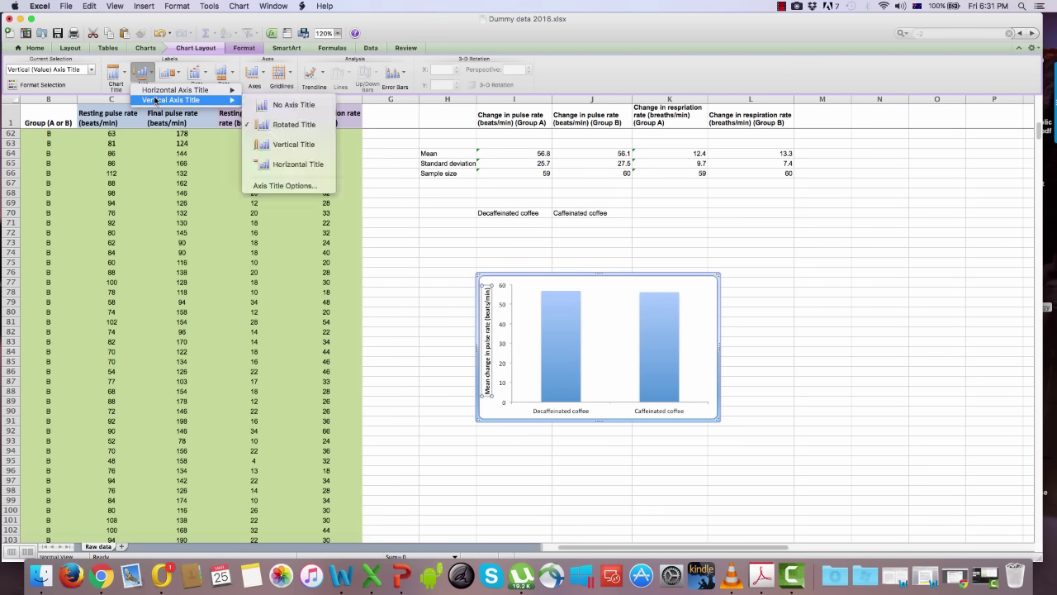
pyautogui.moveTo(190, 89)
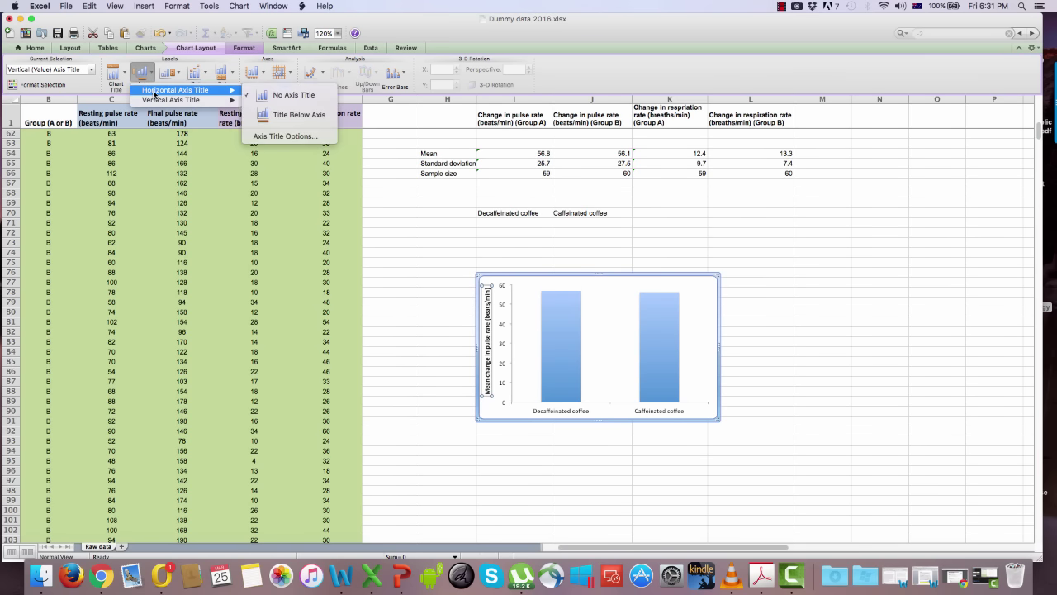
pyautogui.click(289, 122)
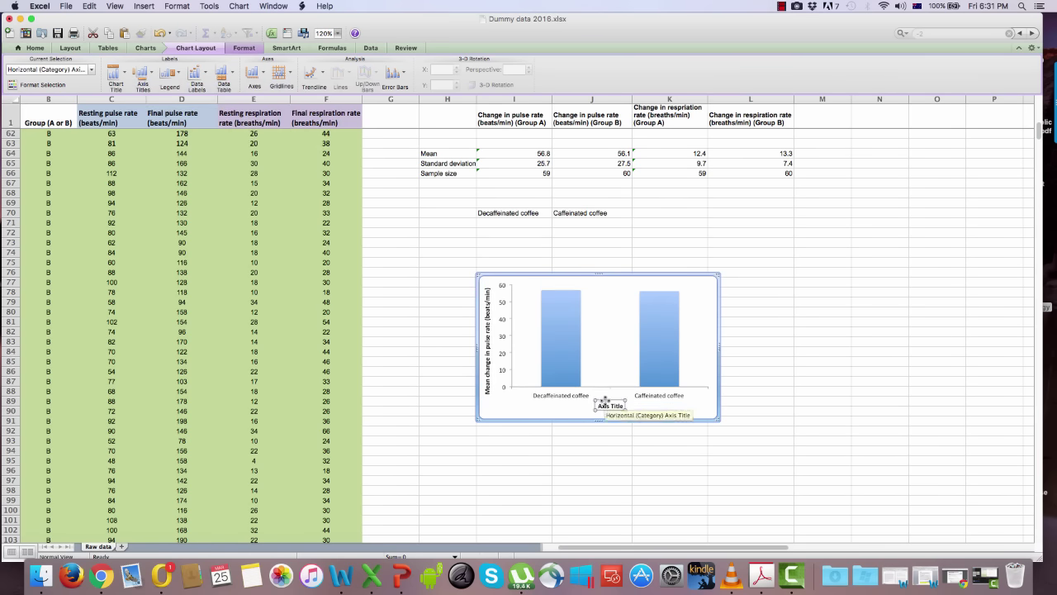
pyautogui.moveTo(605, 401); pyautogui.dragTo(611, 410)
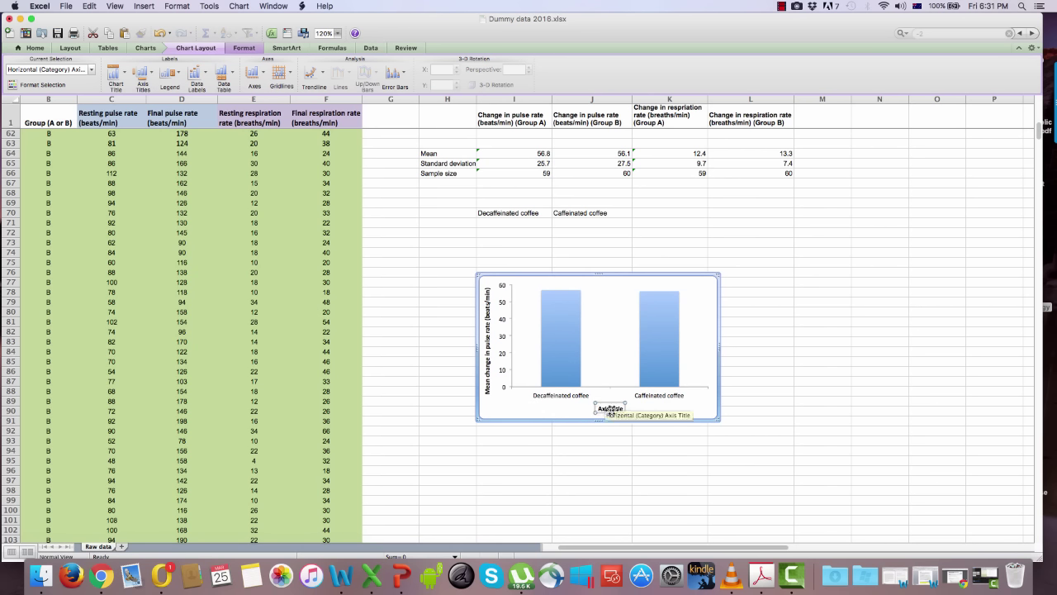
pyautogui.click(610, 411)
pyautogui.tripleClick(618, 408)
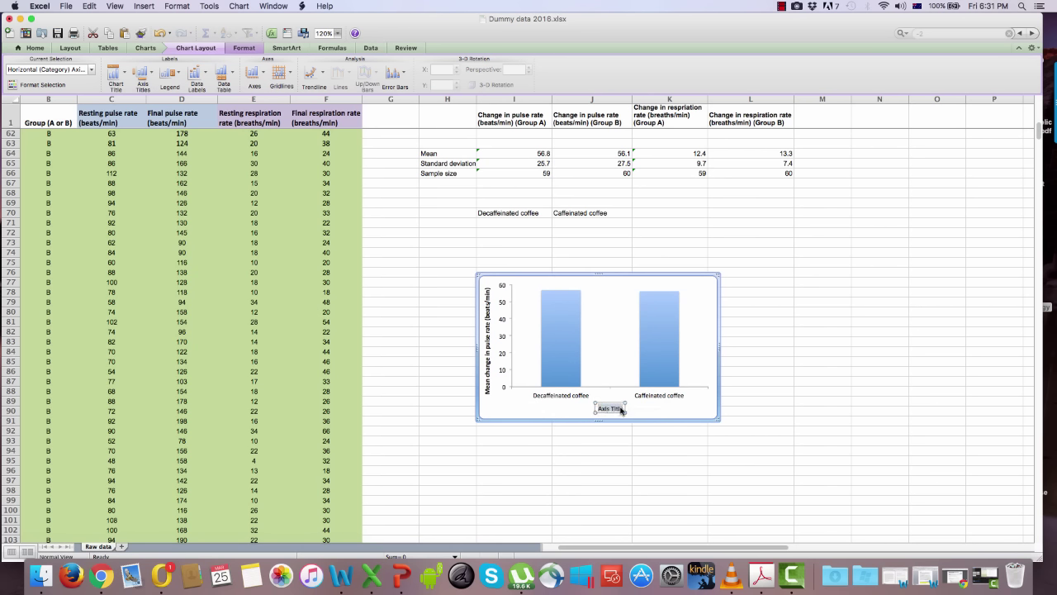
pyautogui.write('Treatment')
pyautogui.click(804, 421)
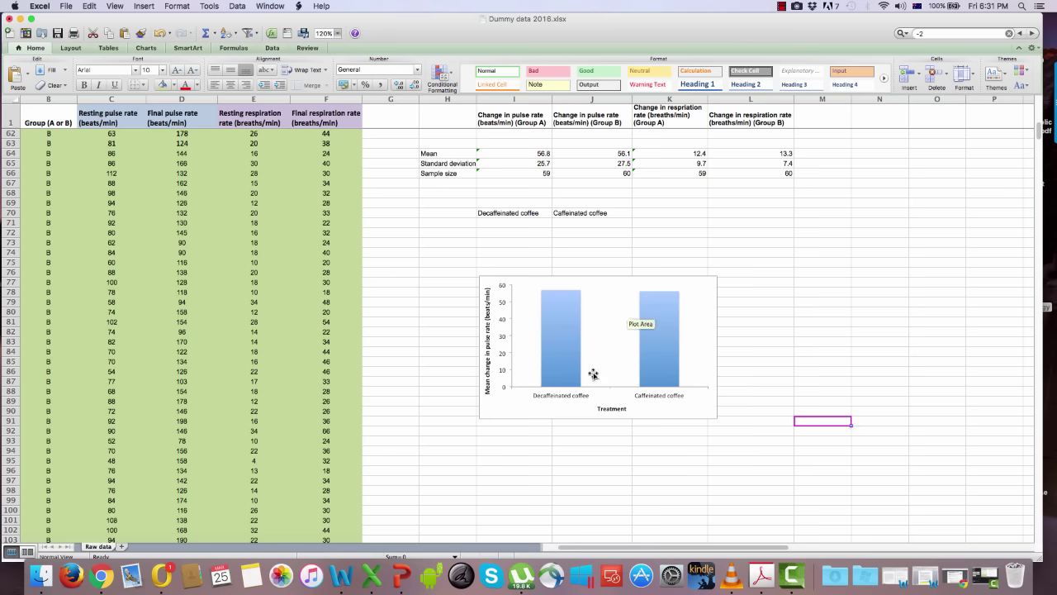
# Step: Add capped error bars in both directions to the mean pulse rate series, with a custom error amount
pyautogui.moveTo(652, 297)
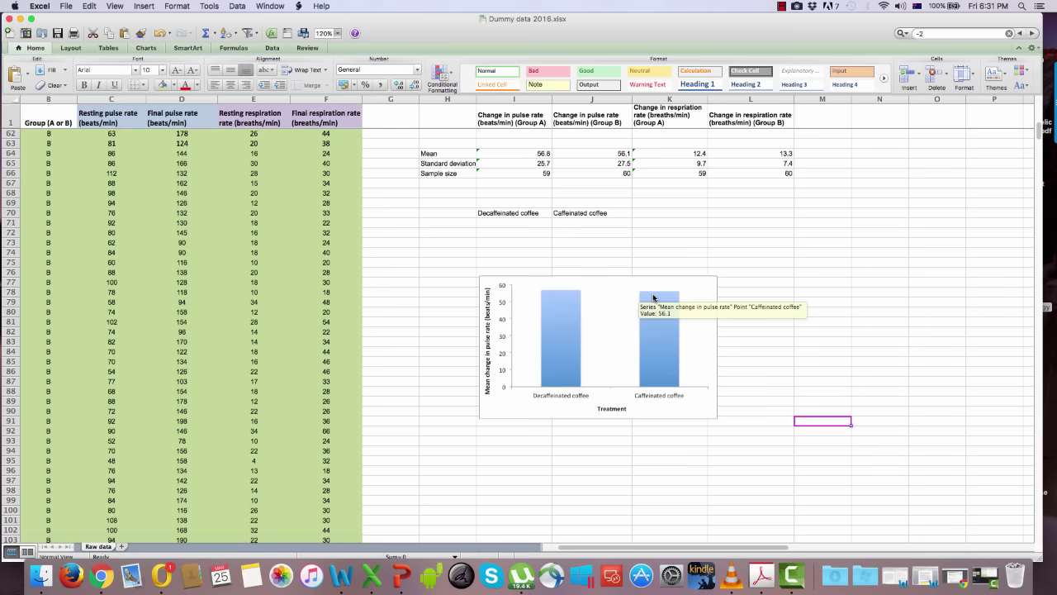
pyautogui.moveTo(550, 357)
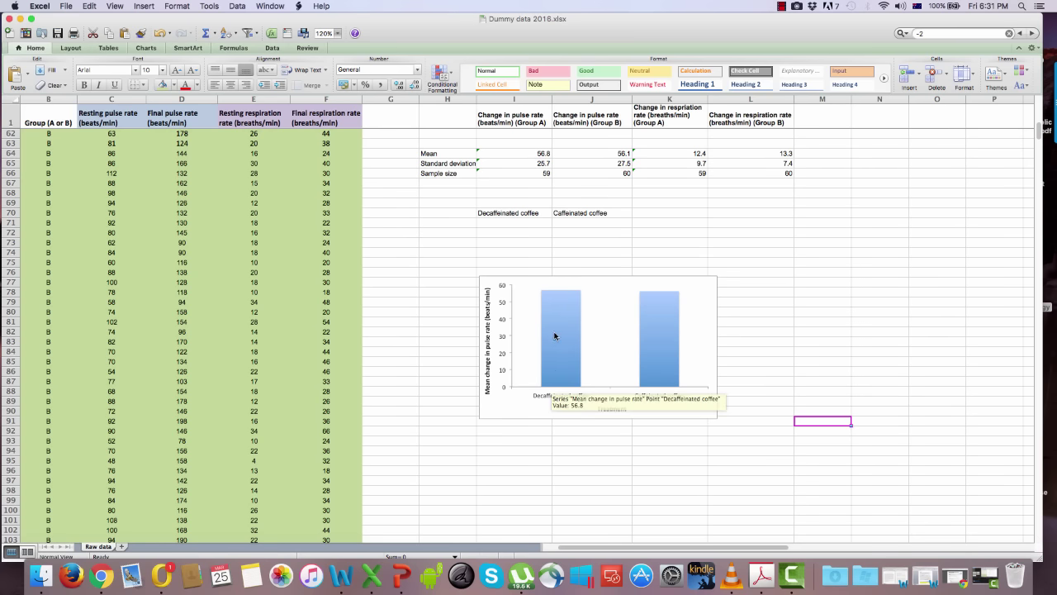
pyautogui.click(560, 335)
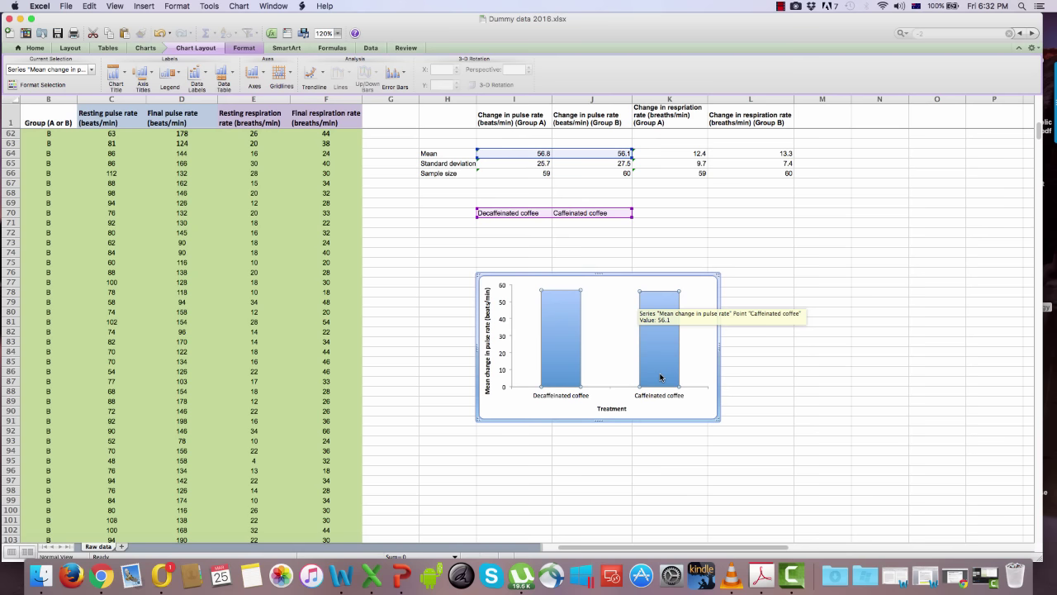
pyautogui.moveTo(554, 327)
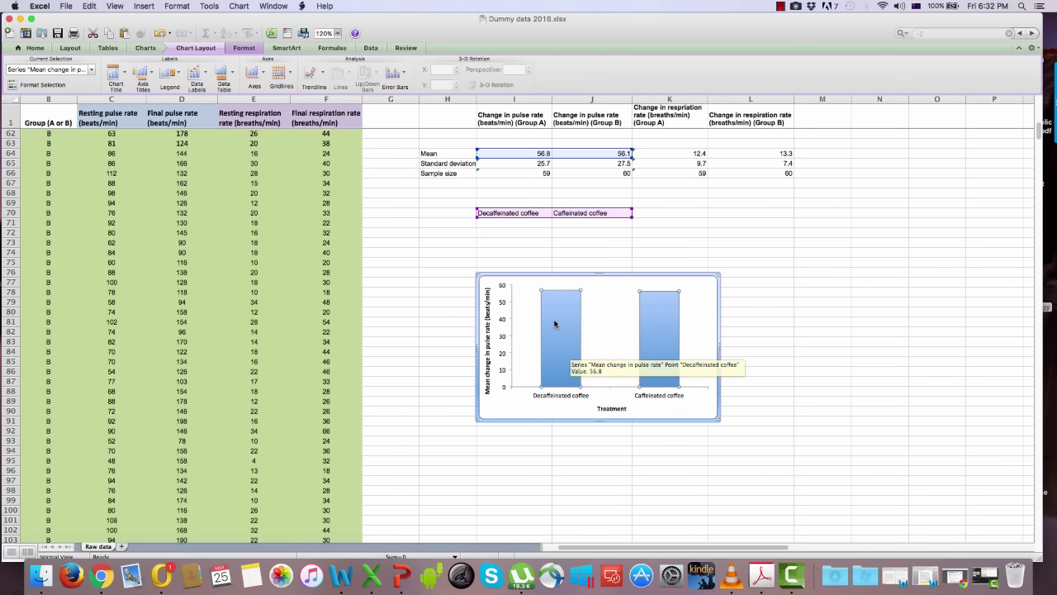
pyautogui.doubleClick(555, 324)
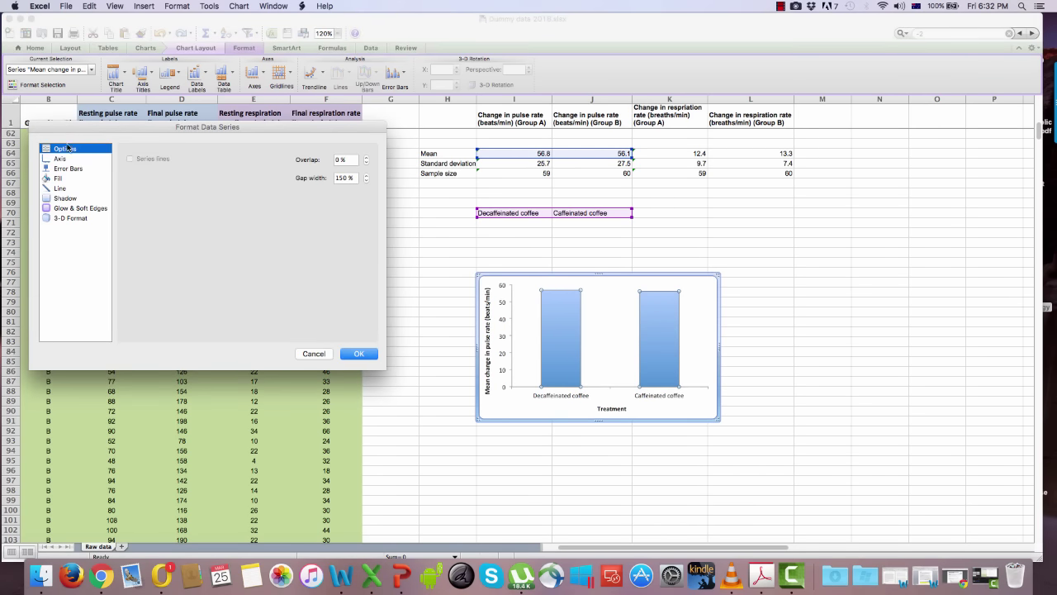
pyautogui.click(79, 169)
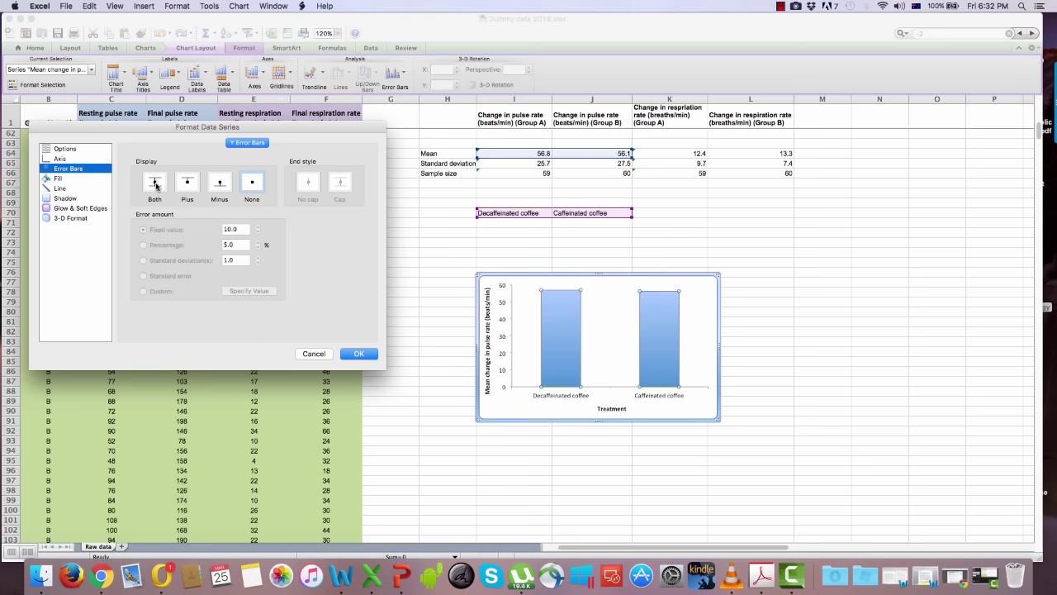
pyautogui.click(155, 184)
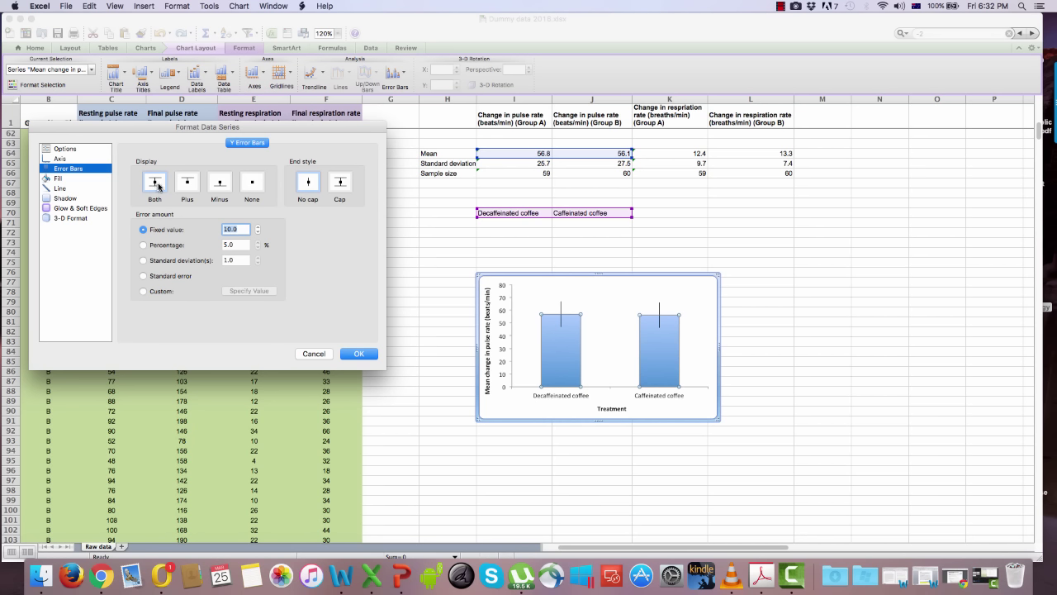
pyautogui.click(341, 181)
pyautogui.click(143, 294)
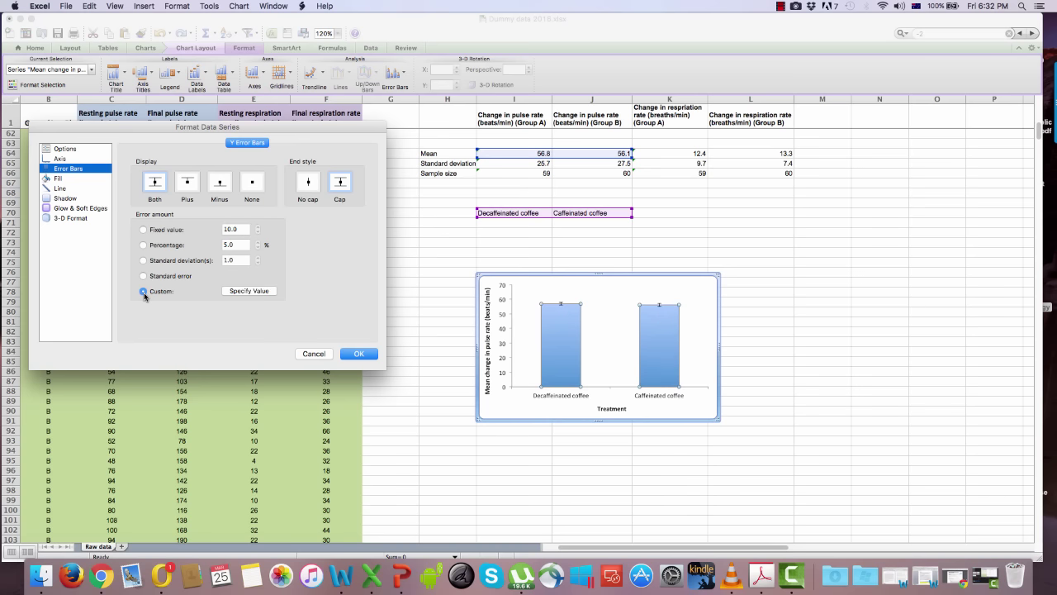
# Step: Use the Group A and B pulse rate standard deviations in I65:J65 as both the positive and negative error values
pyautogui.click(244, 293)
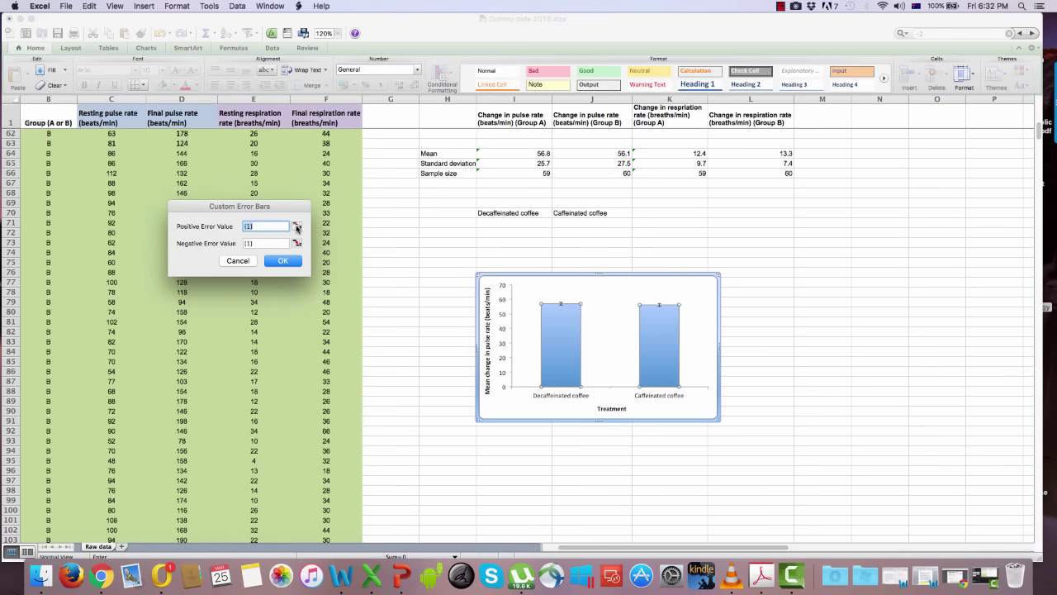
pyautogui.click(297, 226)
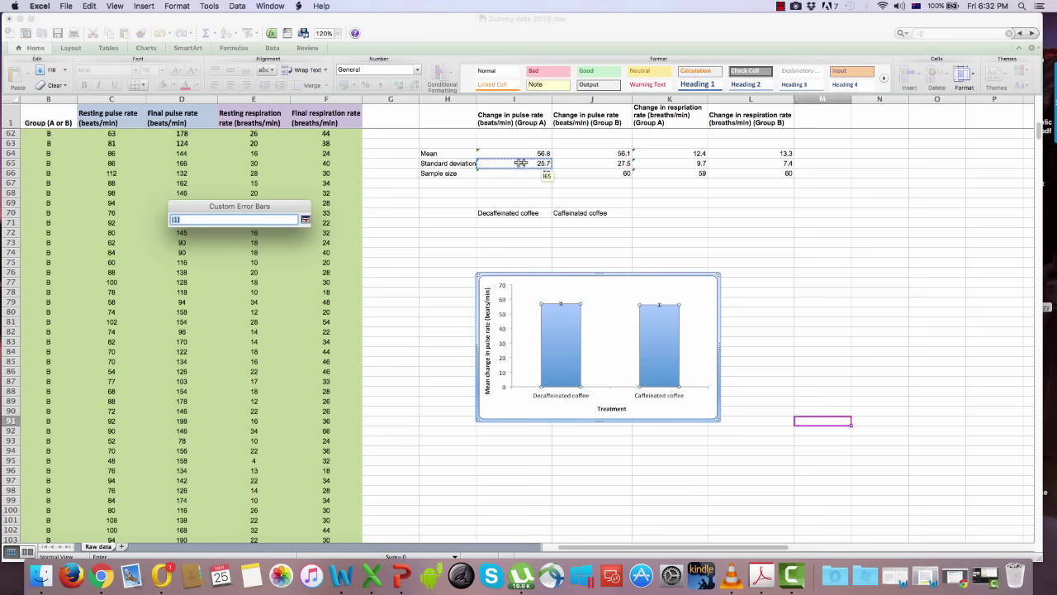
pyautogui.moveTo(516, 164); pyautogui.dragTo(606, 164)
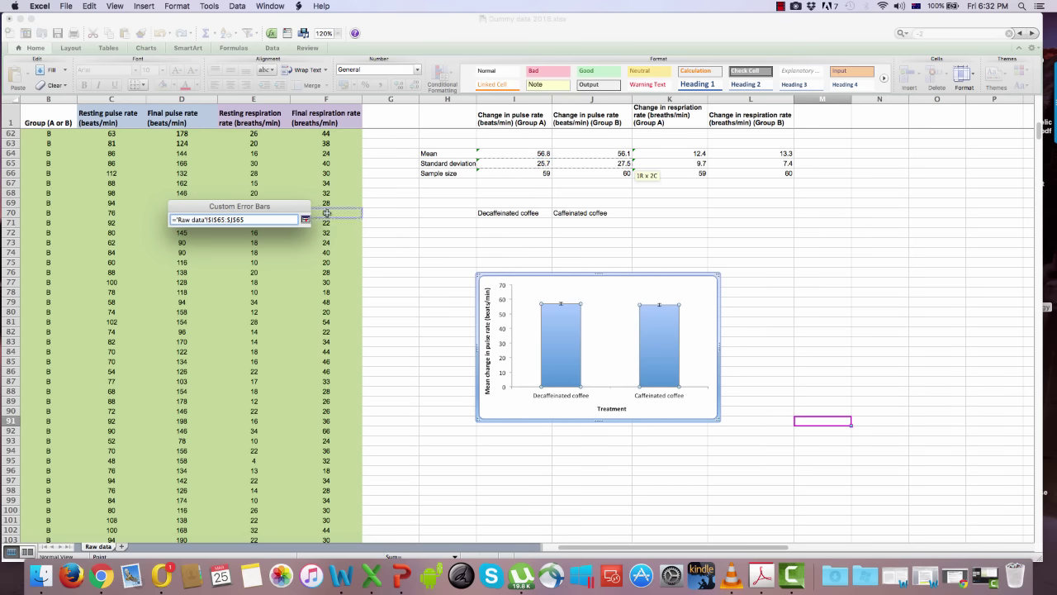
pyautogui.click(305, 220)
pyautogui.click(296, 245)
pyautogui.click(511, 162)
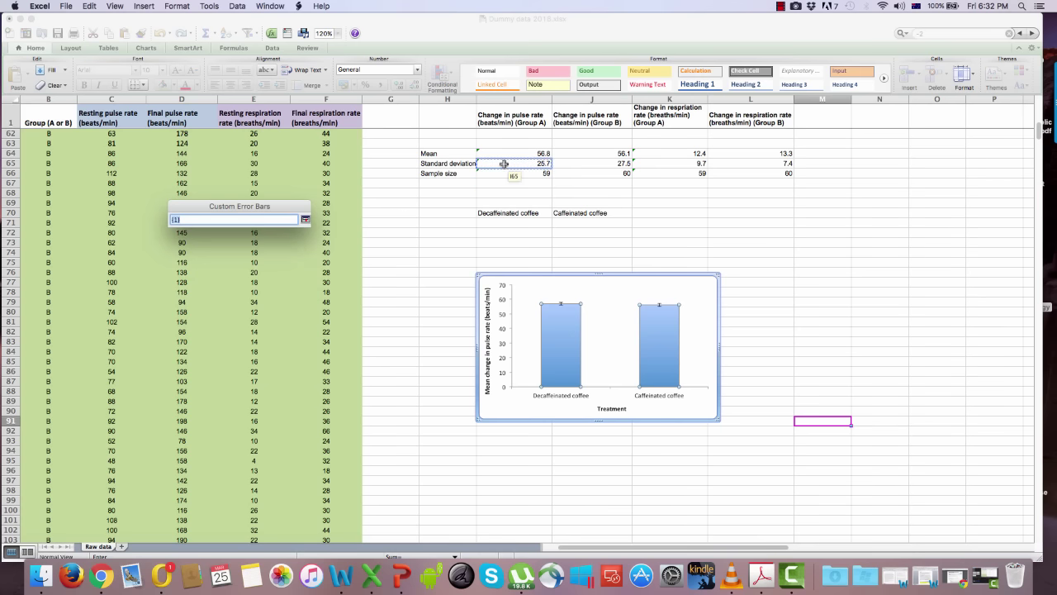
pyautogui.moveTo(511, 163); pyautogui.dragTo(581, 161)
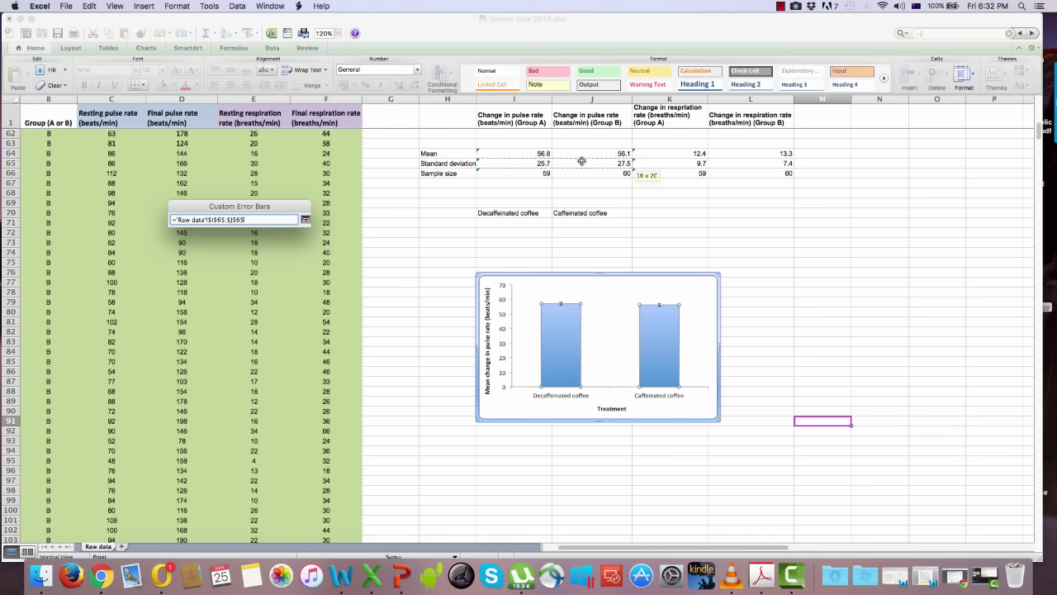
pyautogui.click(306, 221)
pyautogui.click(296, 263)
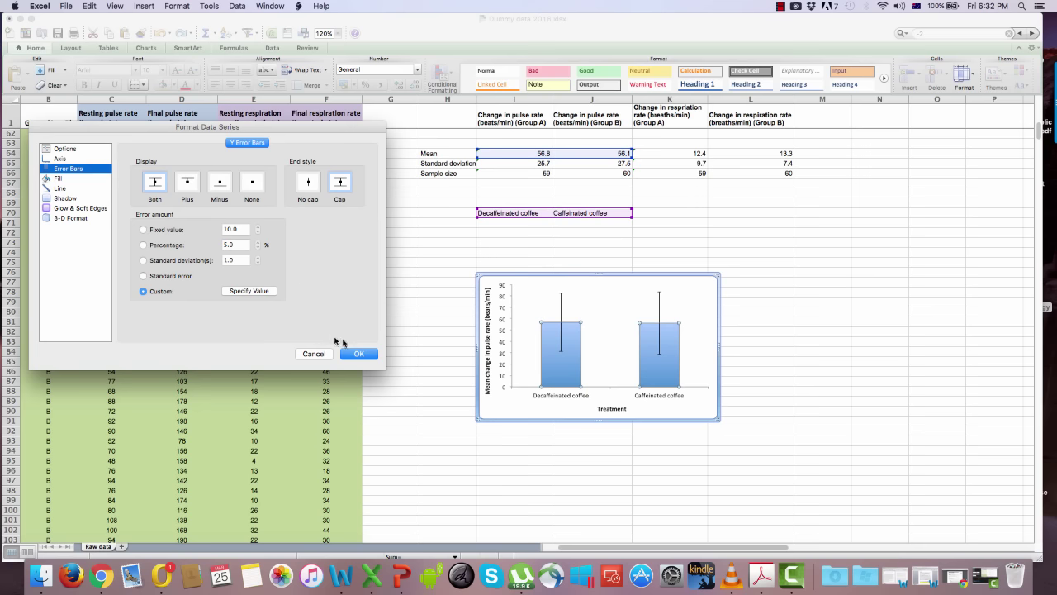
pyautogui.click(360, 353)
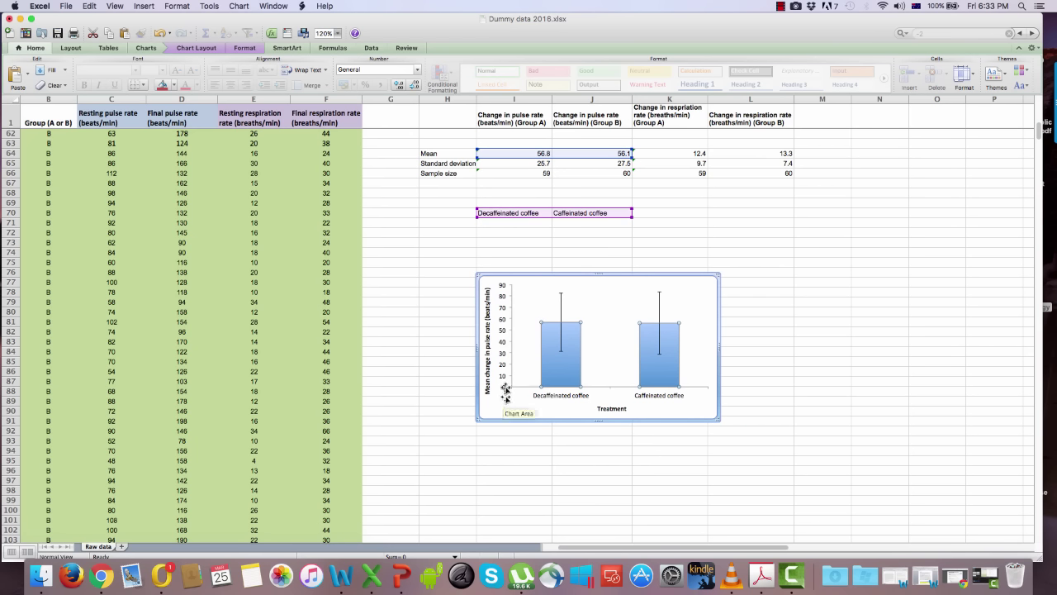
# Step: Set the major unit of the chart's vertical axis to 20
pyautogui.click(502, 345)
pyautogui.doubleClick(502, 345)
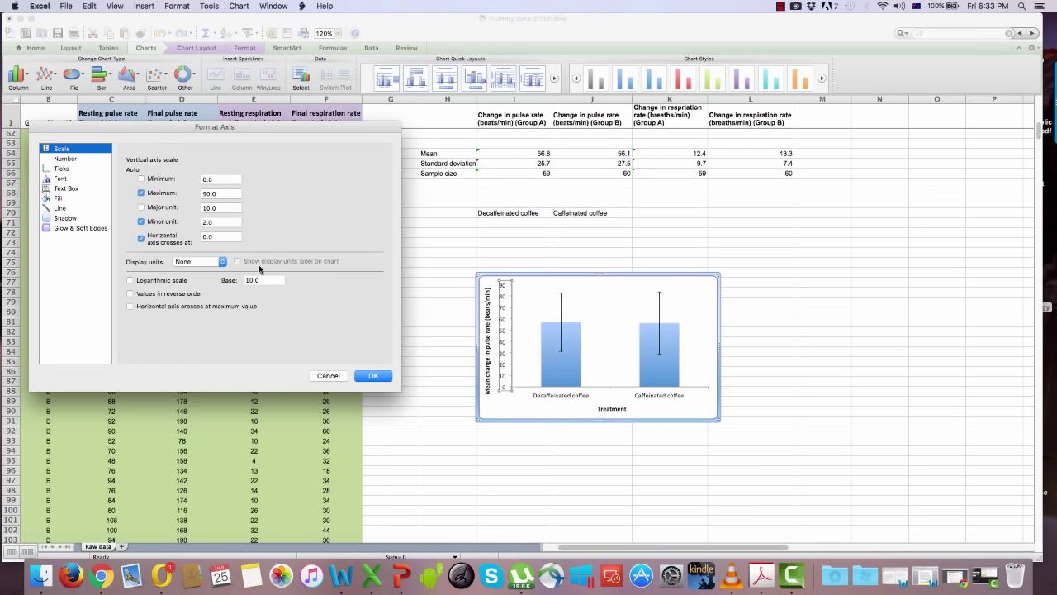
pyautogui.click(225, 208)
pyautogui.write('20')
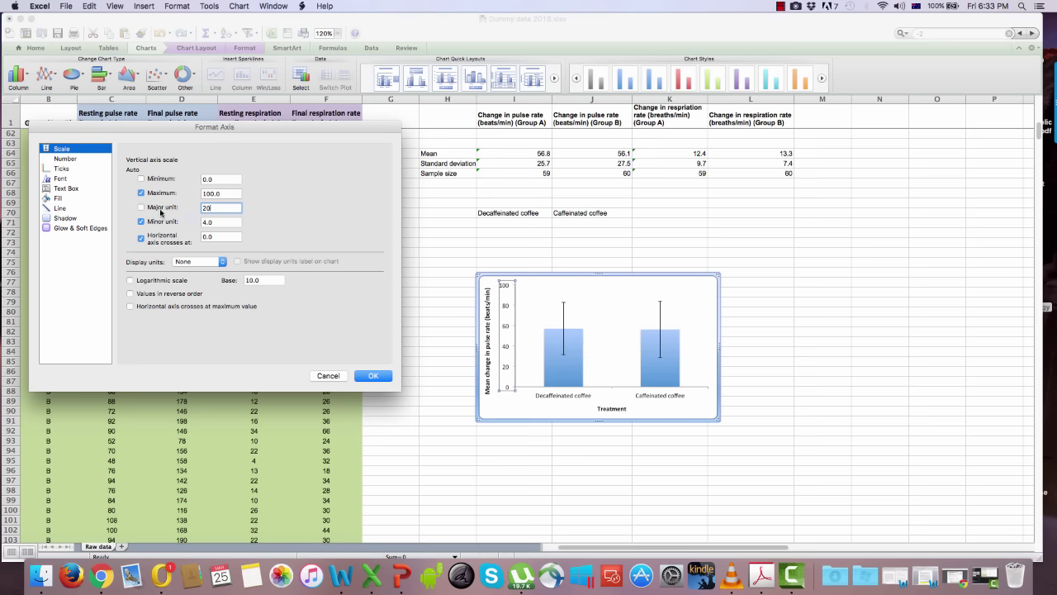
pyautogui.click(375, 376)
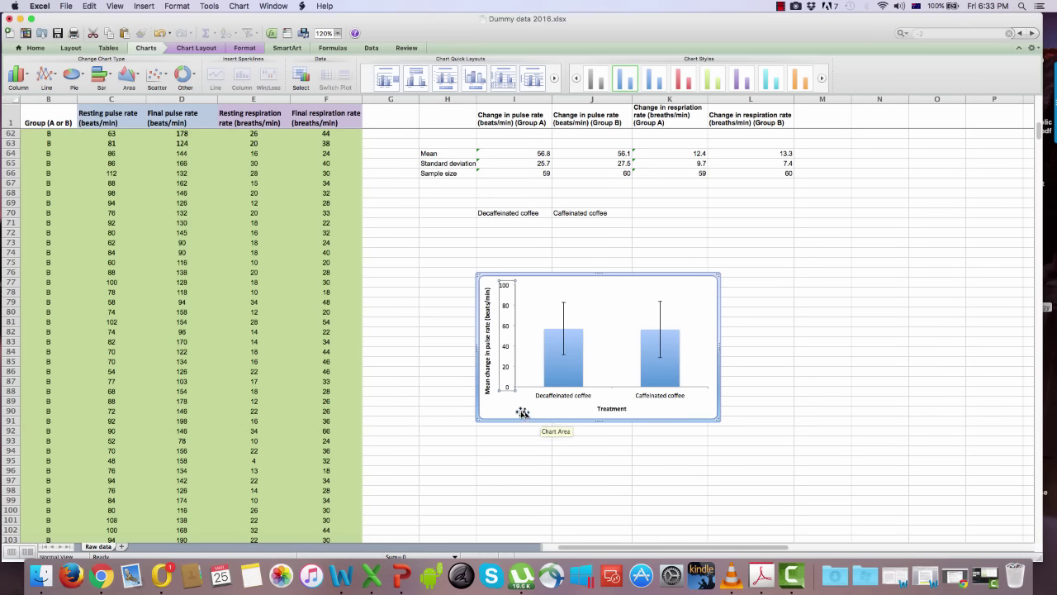